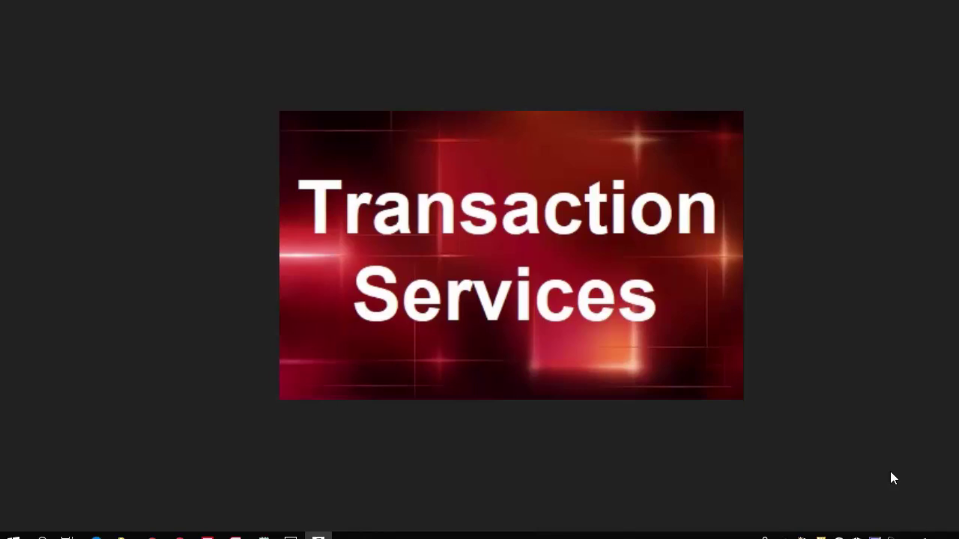
Bring up the browser's Opportunity Management form, showing an empty new opportunity with ID 6.
{"action": "left_click", "coordinate": [180, 536]}
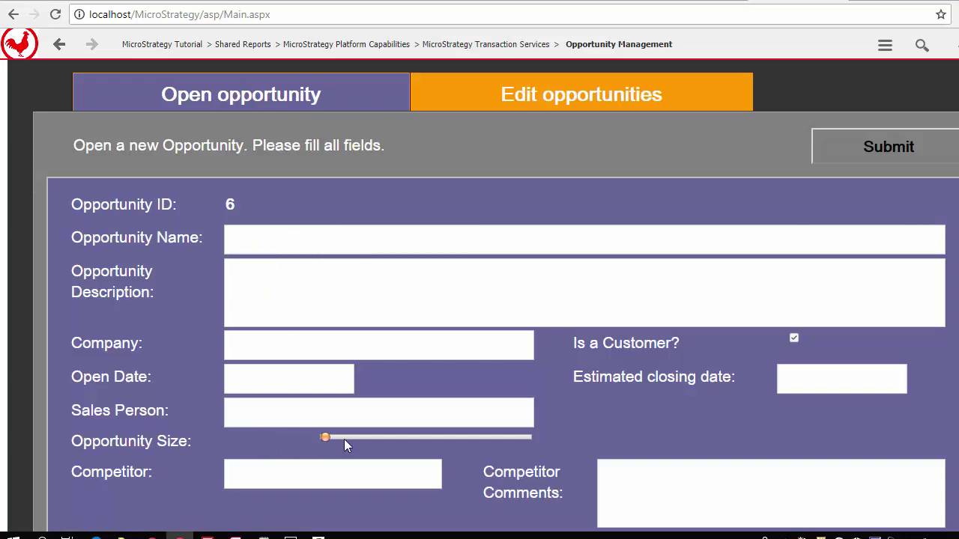
Step through the new opportunity's Open Date, Company and Opportunity Description fields.
{"action": "left_click", "coordinate": [280, 381]}
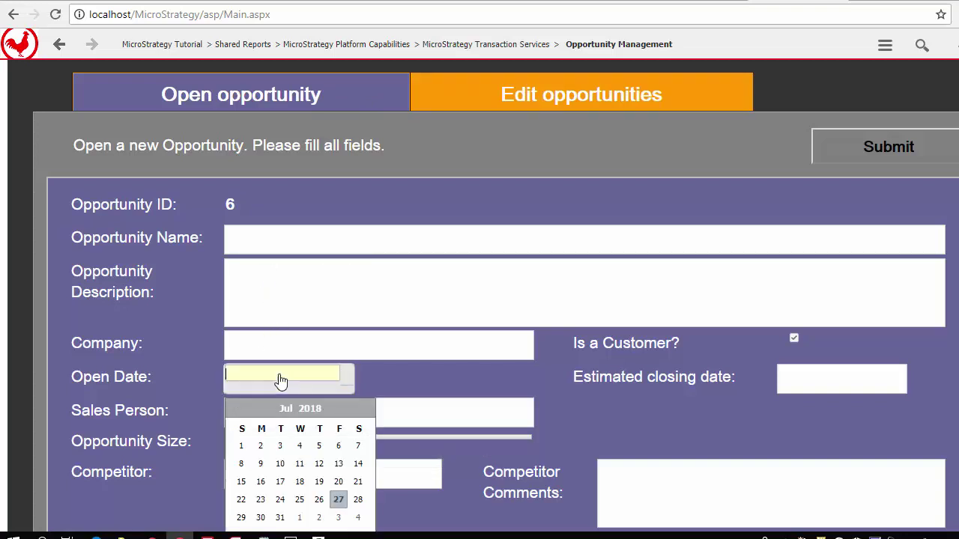
{"action": "left_click", "coordinate": [357, 338]}
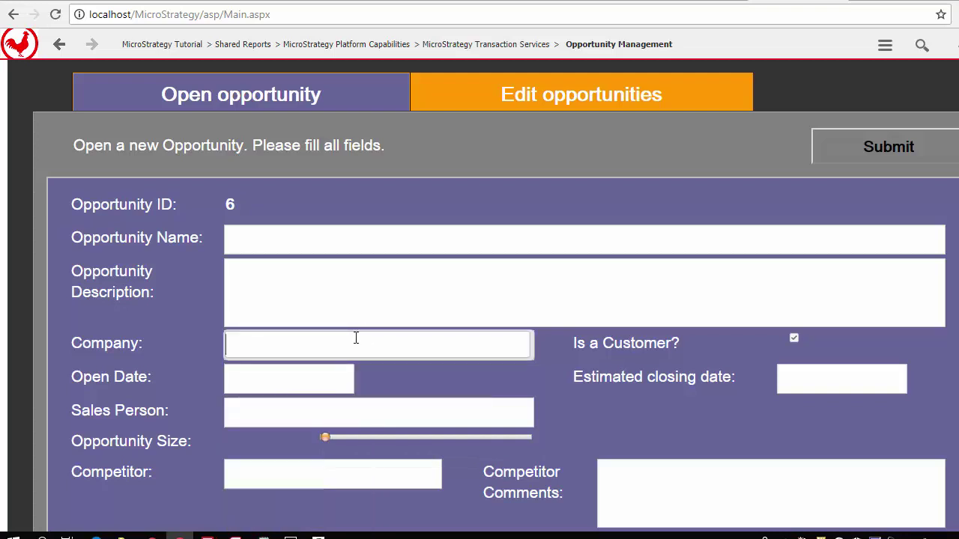
{"action": "left_click", "coordinate": [411, 312]}
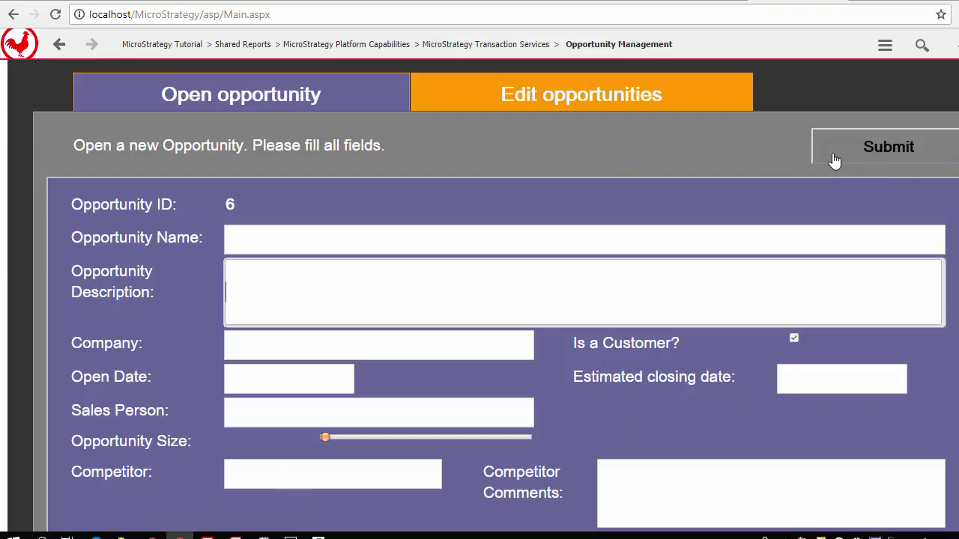
On Edit opportunities, select test 123:1 and rename it to 'My New MicroRooster Opportunity'.
{"action": "left_click", "coordinate": [579, 105]}
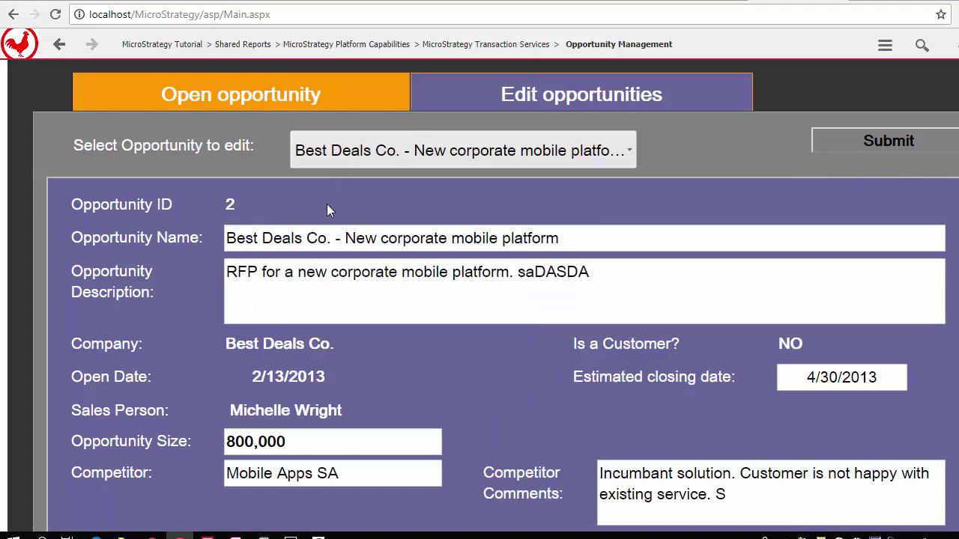
{"action": "left_click", "coordinate": [360, 153]}
{"action": "left_click", "coordinate": [341, 187]}
{"action": "left_click", "coordinate": [284, 238]}
{"action": "type", "text": "My New"}
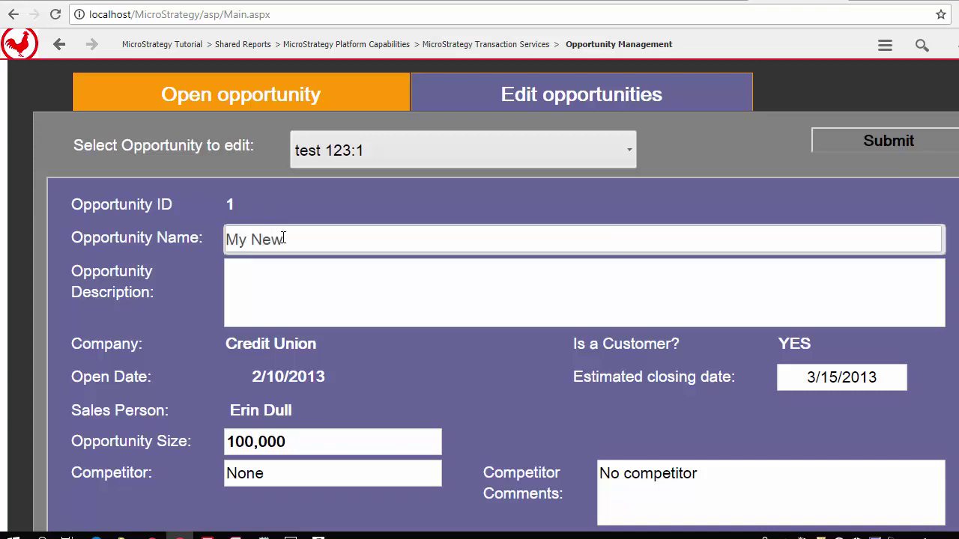
{"action": "type", "text": " MicroRooster "}
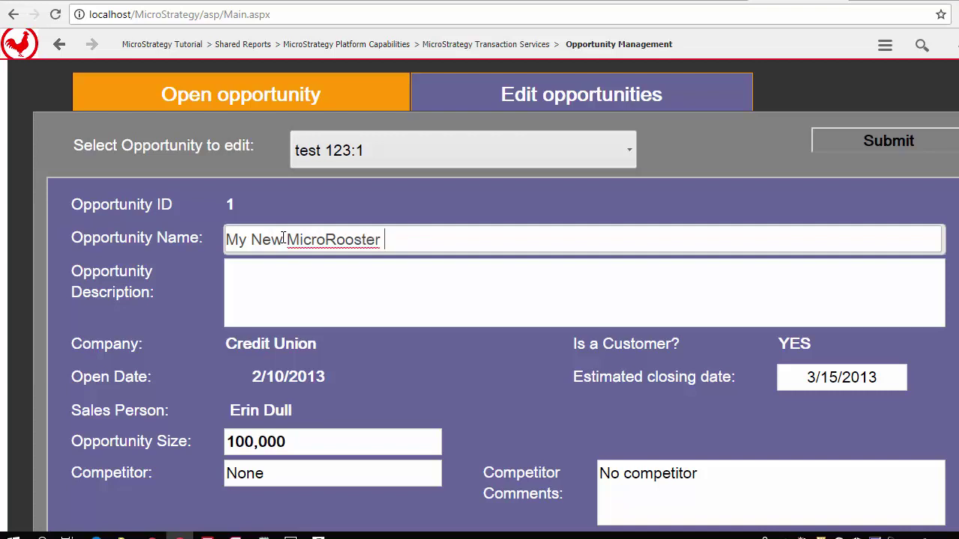
{"action": "type", "text": "Oppu"}
{"action": "type", "text": "ortunity"}
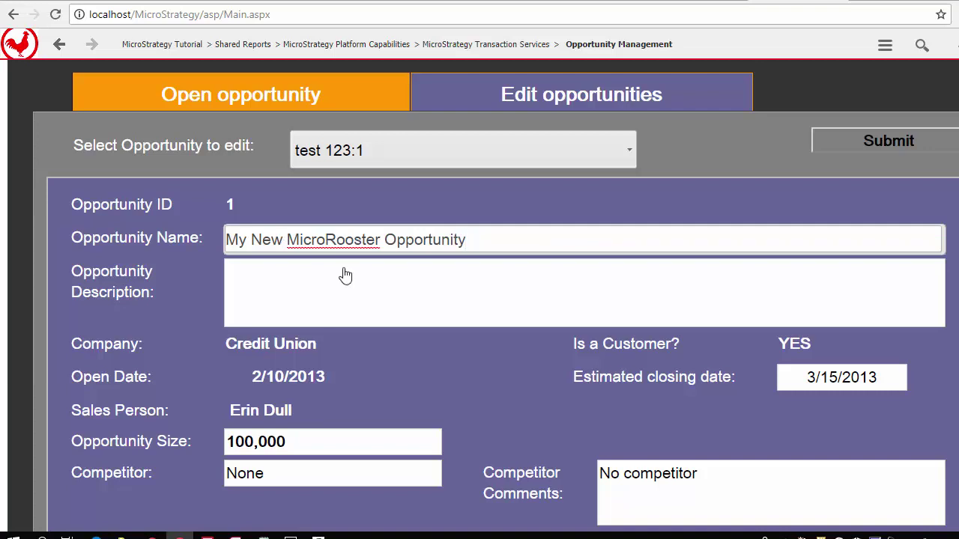
Submit the rename, acknowledge the confirmation, and check the opportunity list shows the new name.
{"action": "left_click", "coordinate": [840, 148]}
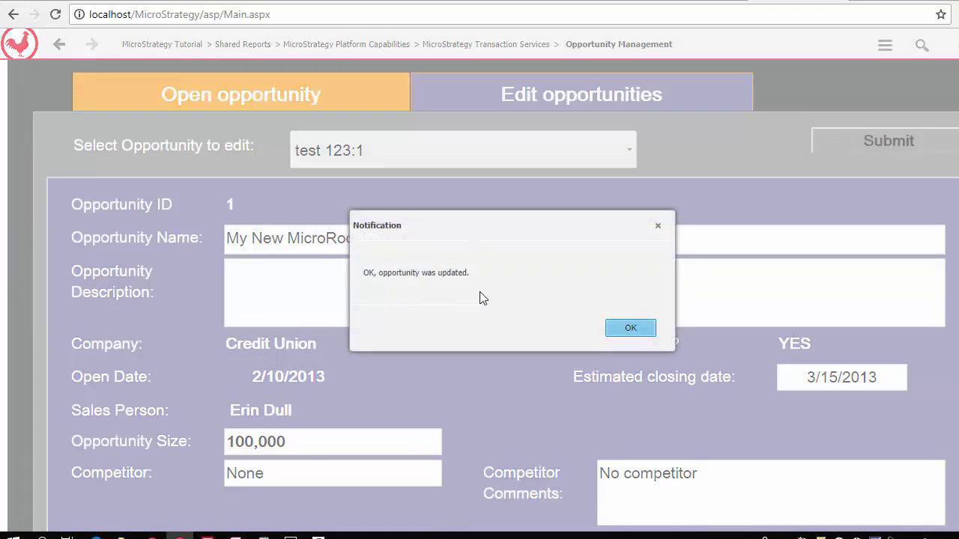
{"action": "left_click", "coordinate": [626, 329]}
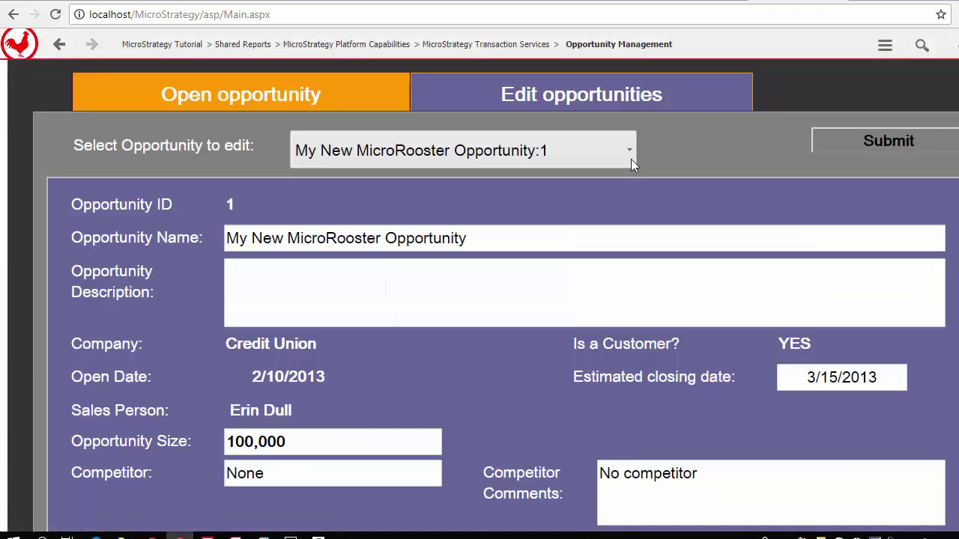
{"action": "left_click", "coordinate": [631, 159]}
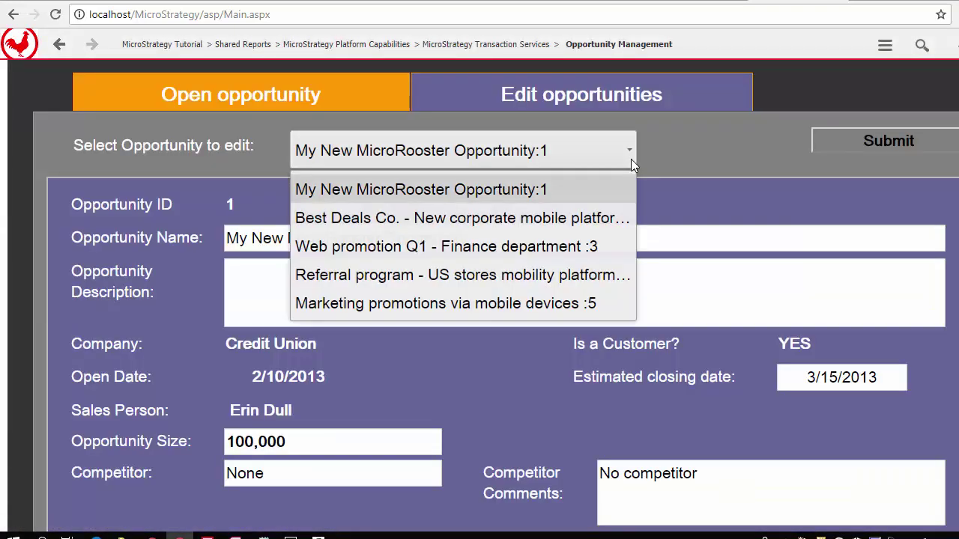
{"action": "left_click", "coordinate": [697, 162]}
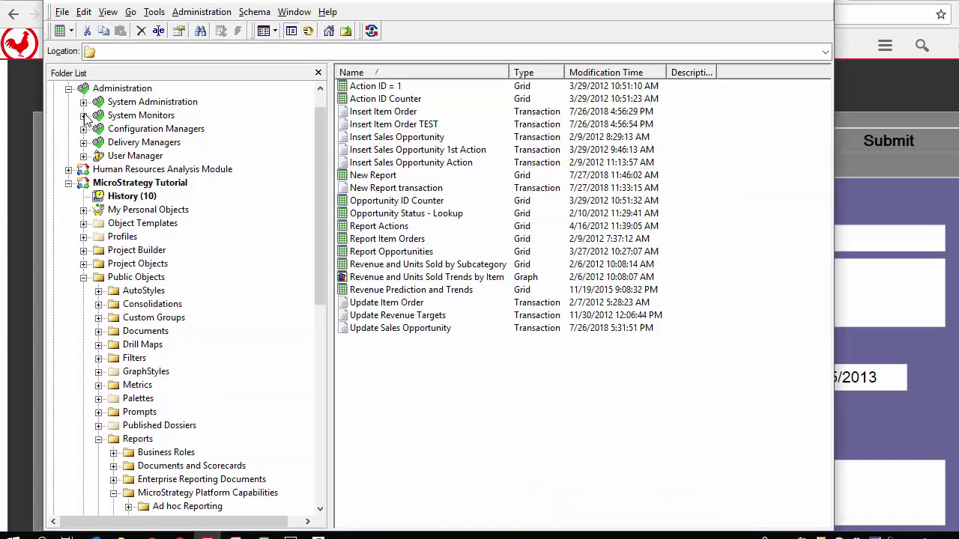
Expand Configuration Managers, list the Database Instances and select Operational Datamart.
{"action": "left_click", "coordinate": [84, 129]}
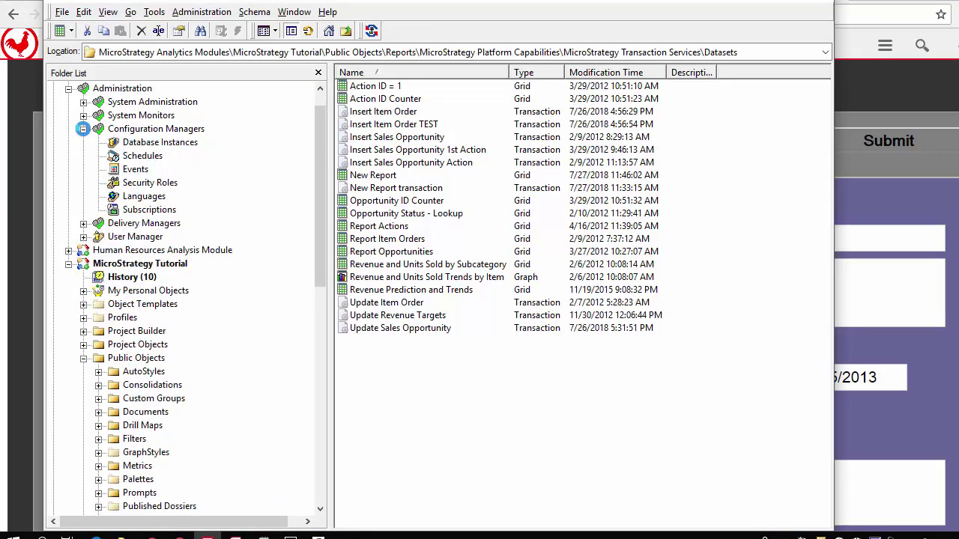
{"action": "left_click", "coordinate": [144, 143]}
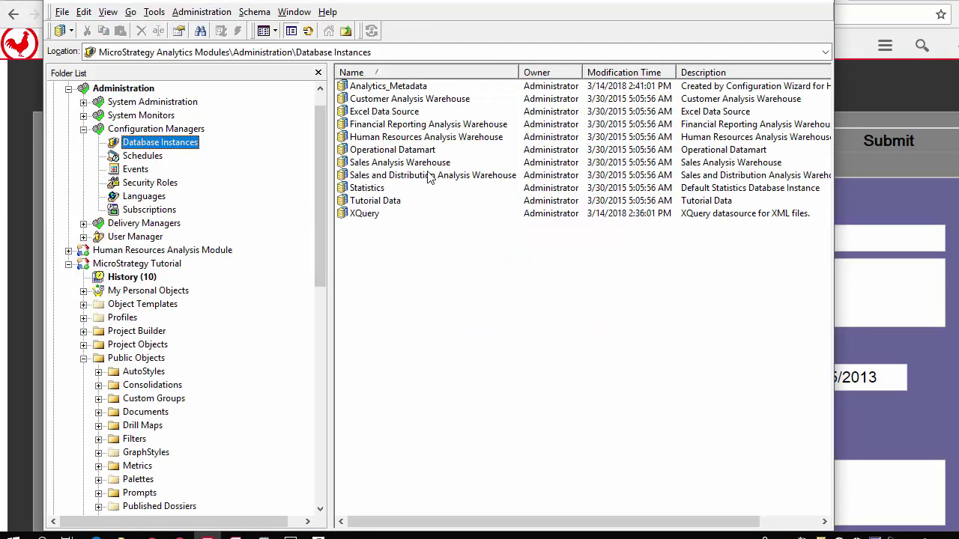
{"action": "left_click", "coordinate": [386, 152]}
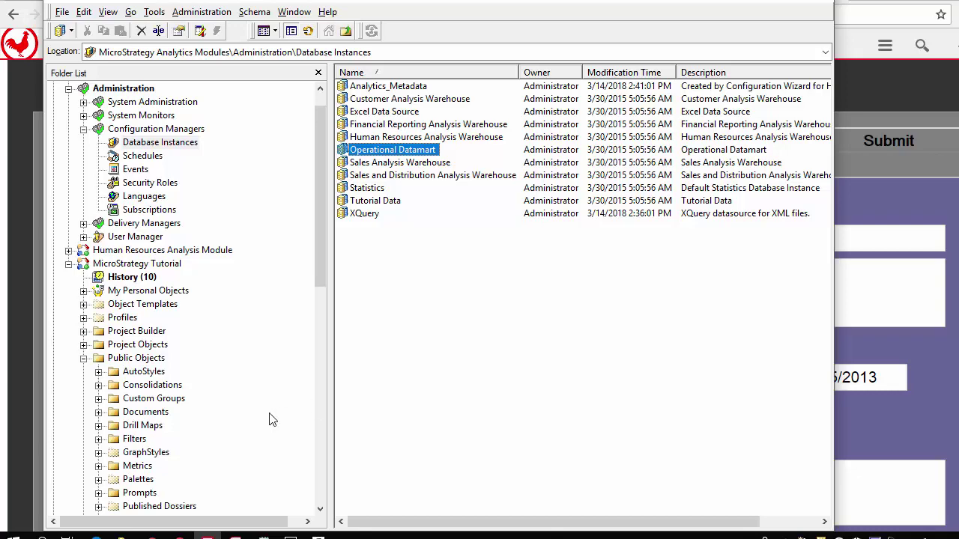
View the Access F_SALES_OPPTY table to confirm opportunity 1's new name.
{"action": "left_click", "coordinate": [236, 534]}
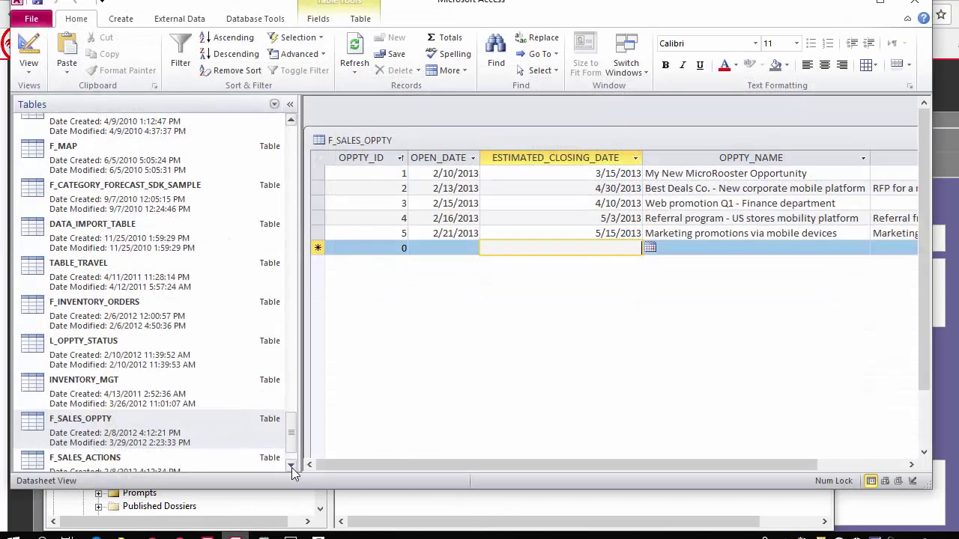
{"action": "left_click_drag", "start_coordinate": [291, 431], "coordinate": [282, 448]}
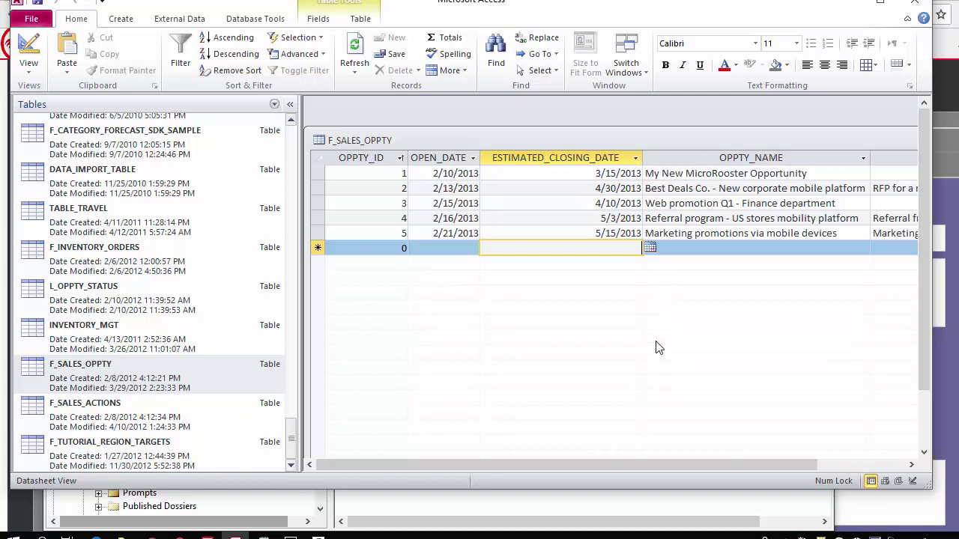
In Developer's Datasets folder, open the Update Sales Opportunity transaction for editing.
{"action": "left_click", "coordinate": [592, 503]}
{"action": "scroll", "coordinate": [222, 378], "scroll_direction": "down", "scroll_amount": 3}
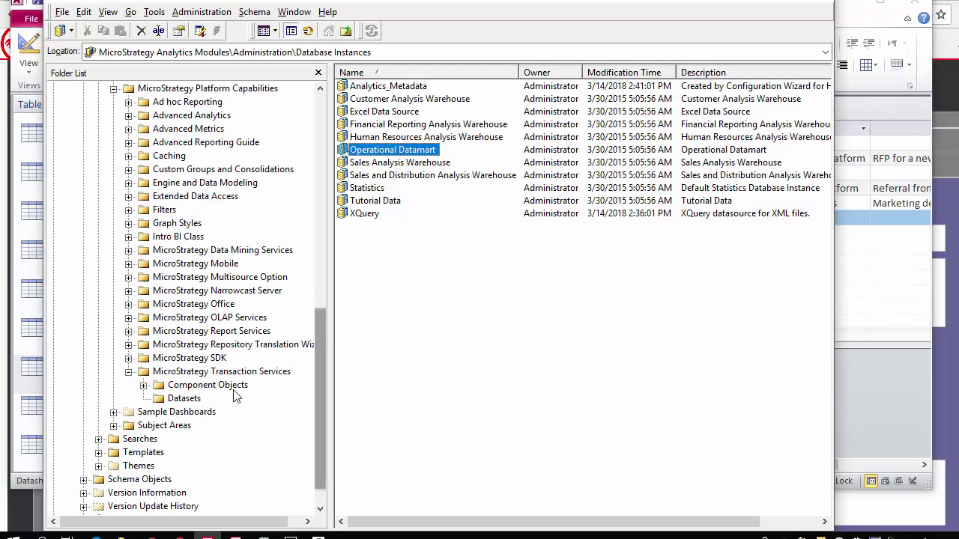
{"action": "left_click", "coordinate": [187, 399]}
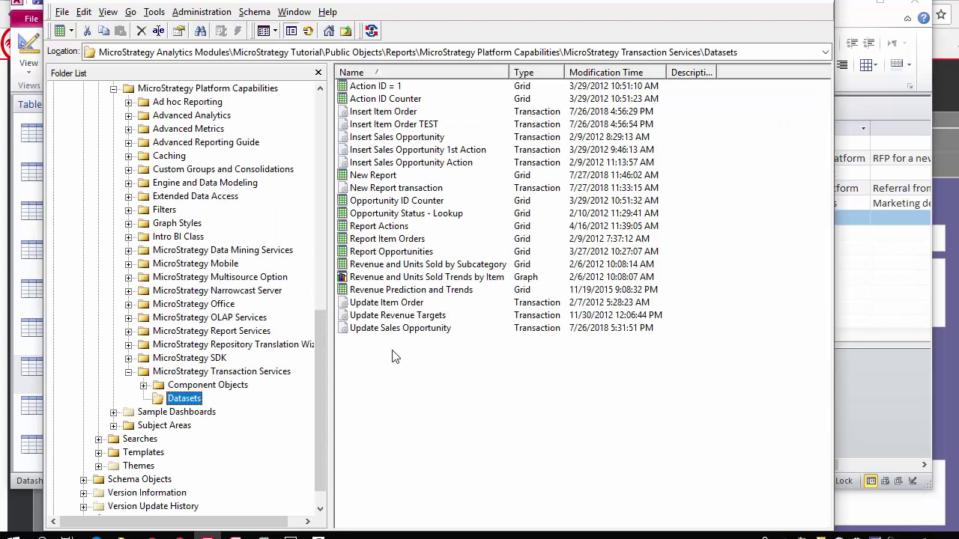
{"action": "right_click", "coordinate": [375, 330]}
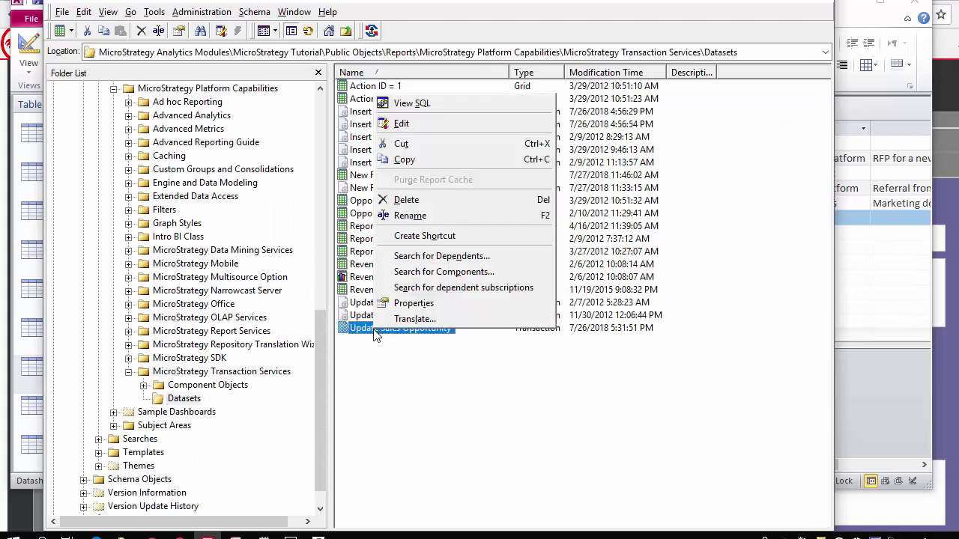
{"action": "key", "text": "Escape"}
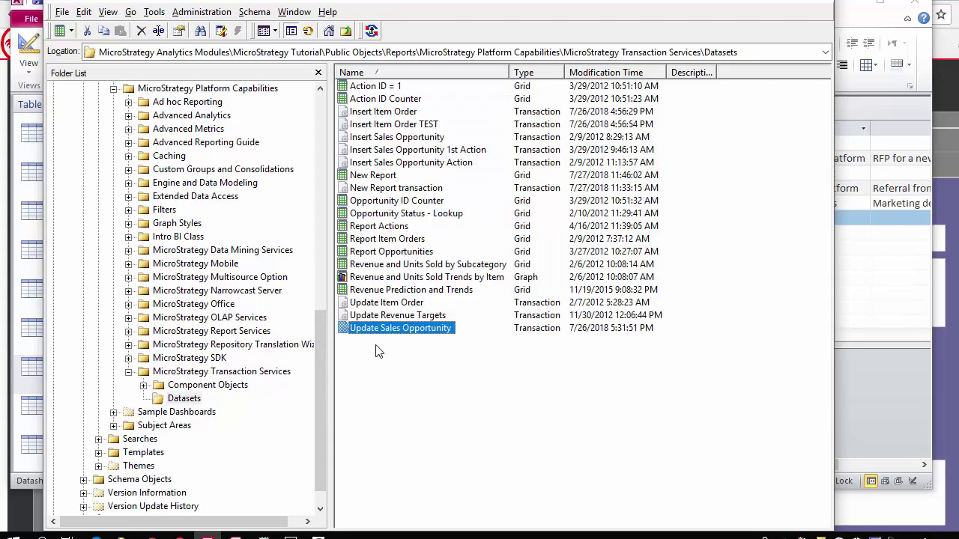
{"action": "right_click", "coordinate": [377, 333]}
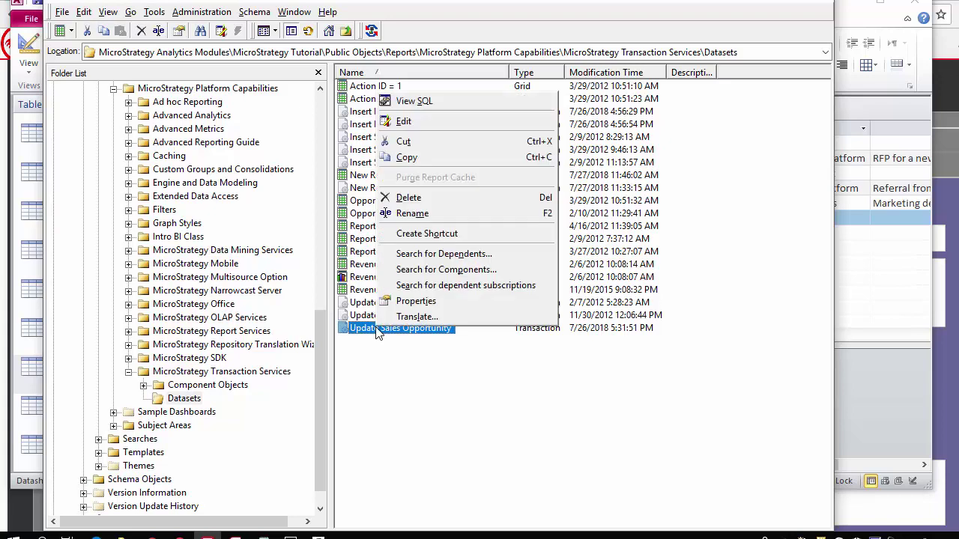
{"action": "left_click", "coordinate": [479, 121]}
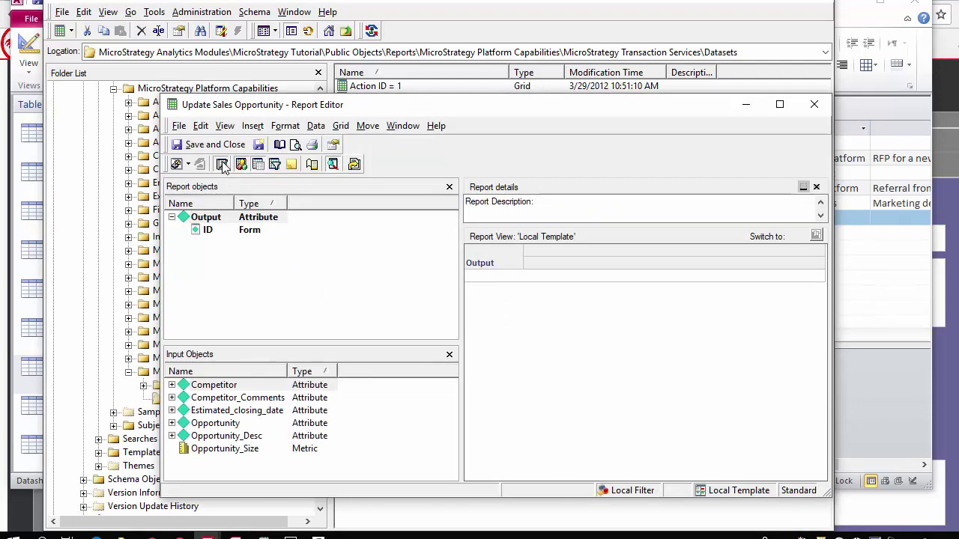
Review its Freeform SQL input and output objects and view the Opportunity input object's properties.
{"action": "left_click", "coordinate": [223, 166]}
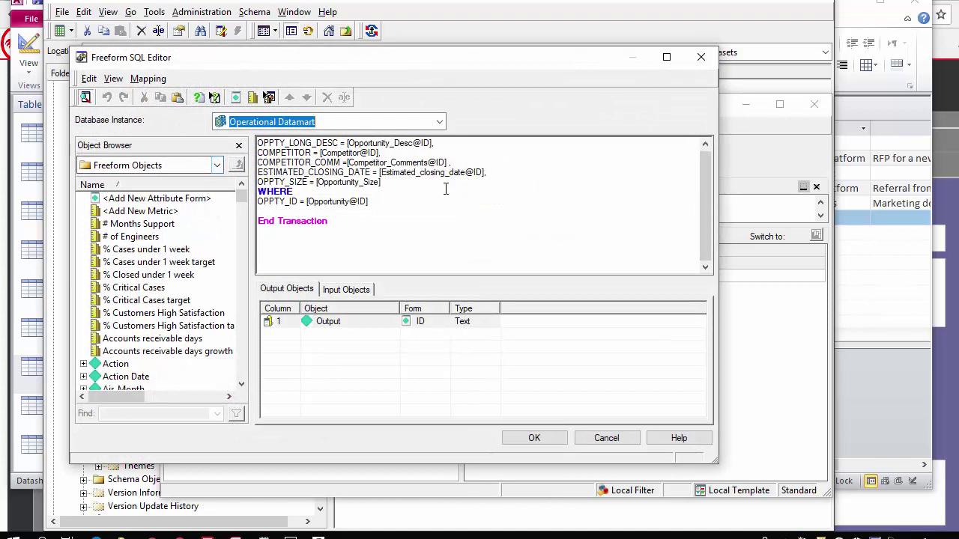
{"action": "scroll", "coordinate": [702, 214], "scroll_direction": "up", "scroll_amount": 2}
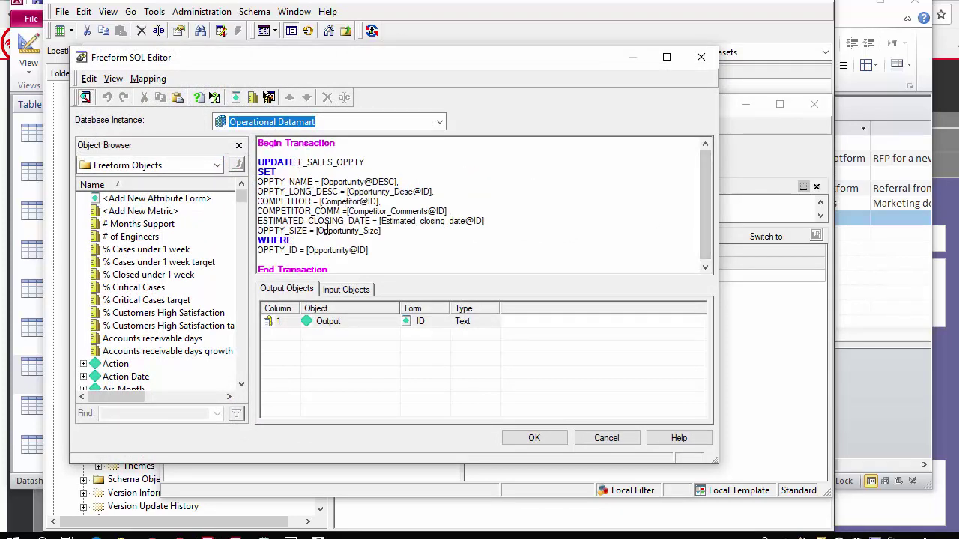
{"action": "left_click", "coordinate": [348, 290]}
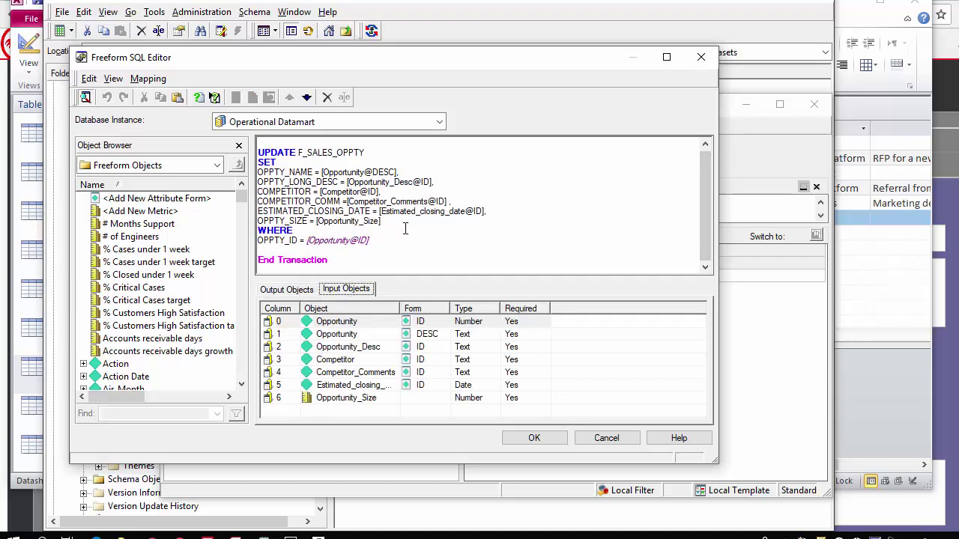
{"action": "left_click", "coordinate": [296, 292]}
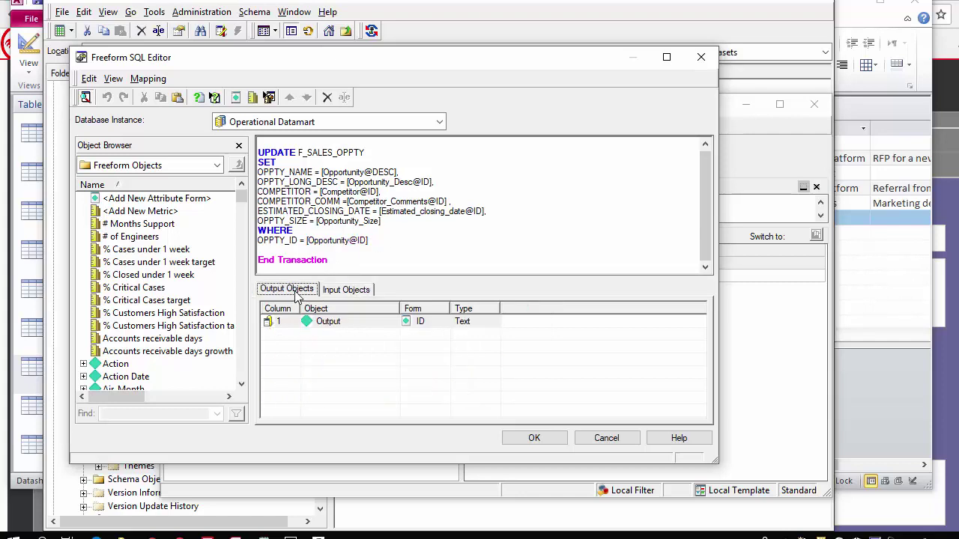
{"action": "left_click", "coordinate": [341, 292]}
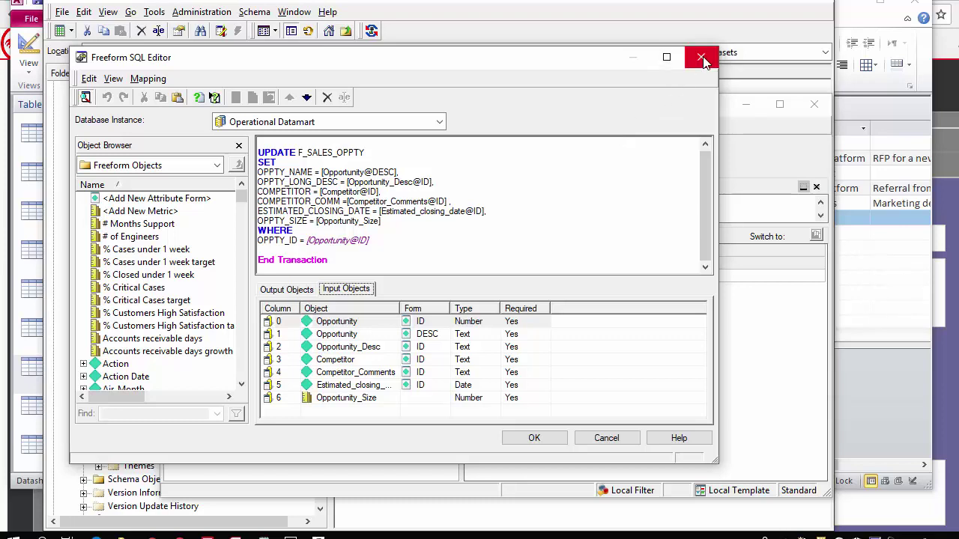
{"action": "right_click", "coordinate": [330, 322]}
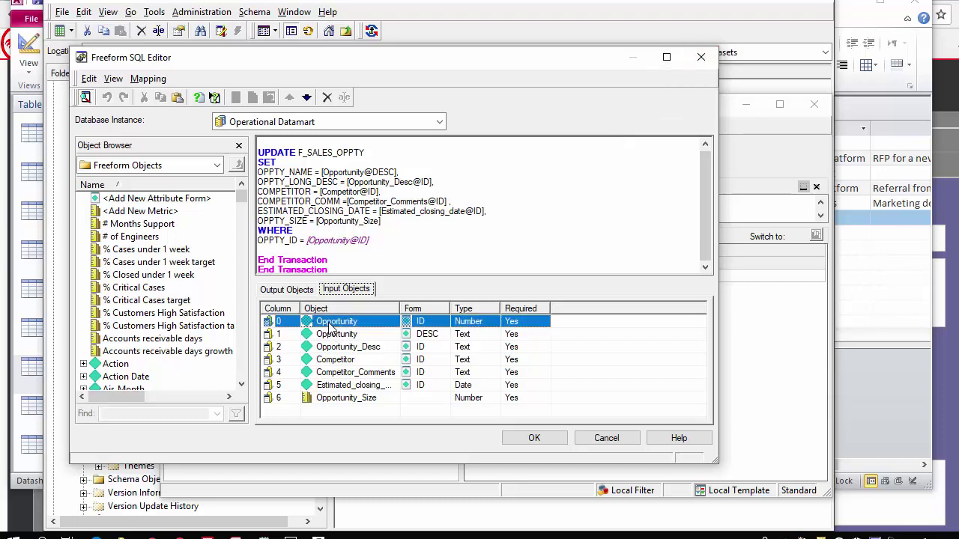
{"action": "left_click", "coordinate": [361, 493]}
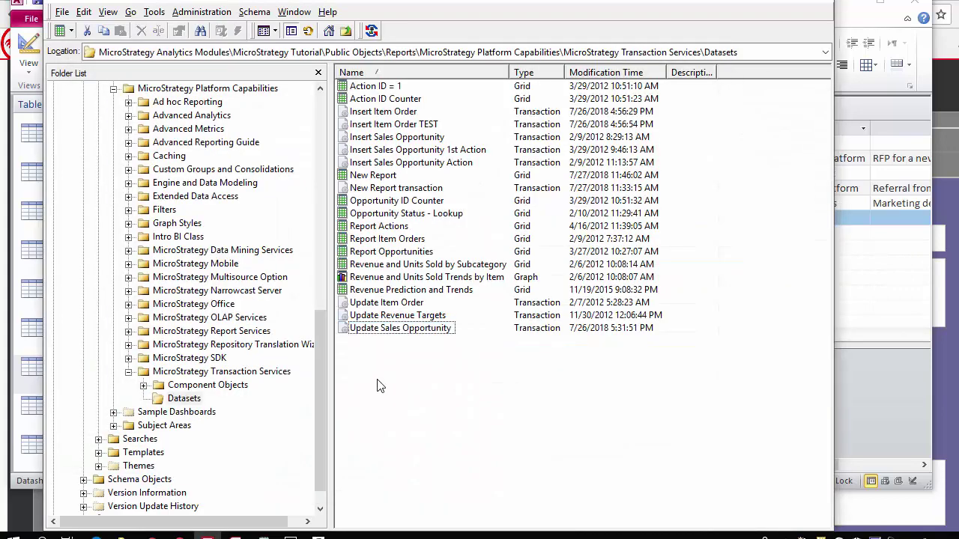
Create a new Freeform SQL report from the Datasets folder.
{"action": "right_click", "coordinate": [377, 385]}
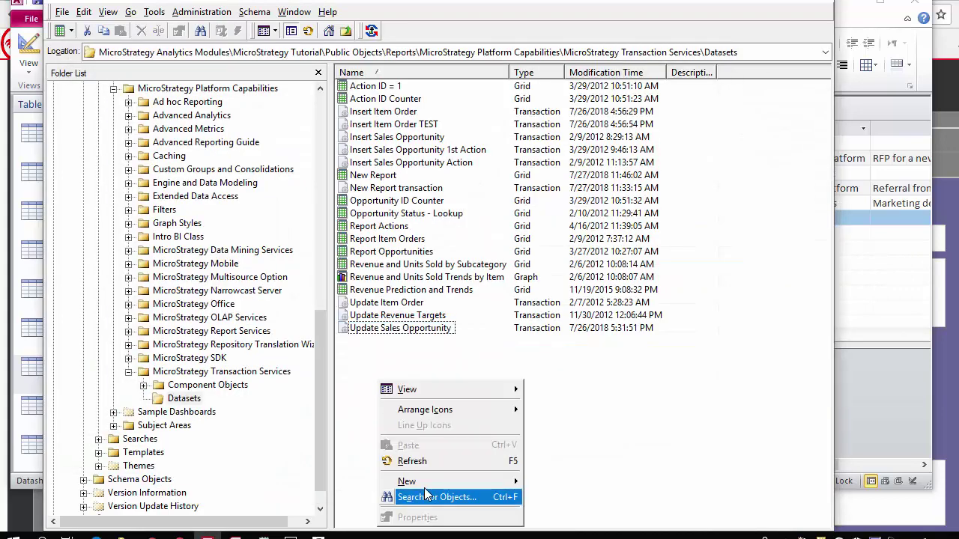
{"action": "mouse_move", "coordinate": [441, 487]}
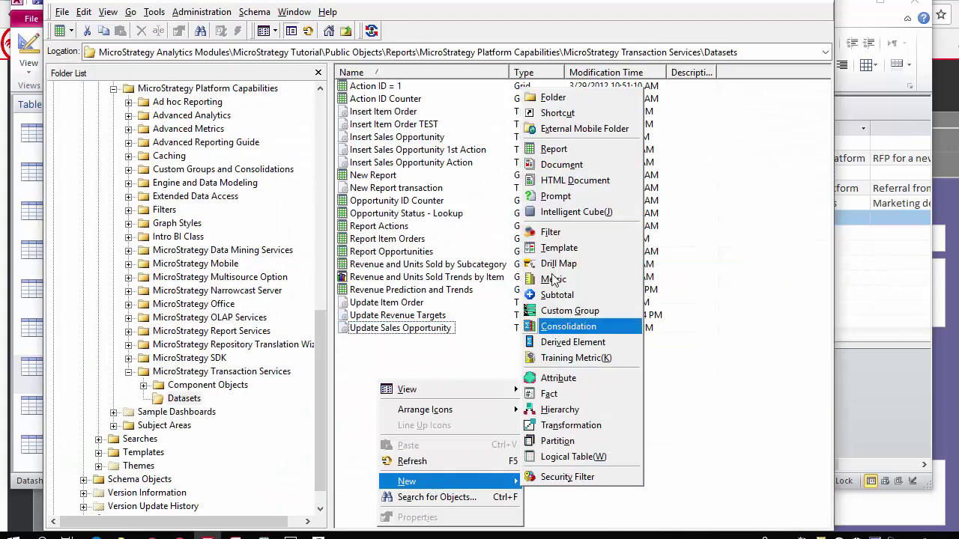
{"action": "left_click", "coordinate": [558, 149]}
{"action": "left_click", "coordinate": [442, 169]}
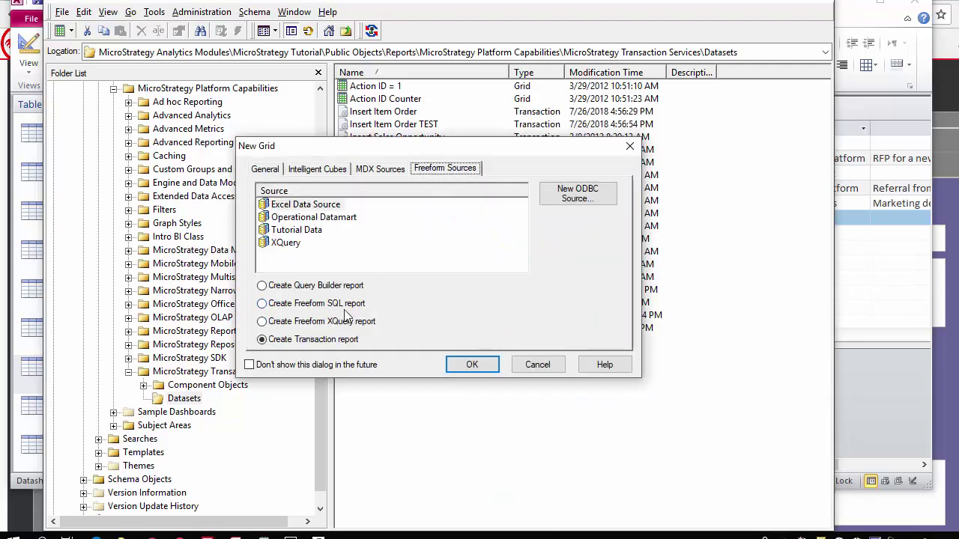
{"action": "left_click", "coordinate": [301, 307]}
{"action": "left_click", "coordinate": [472, 365]}
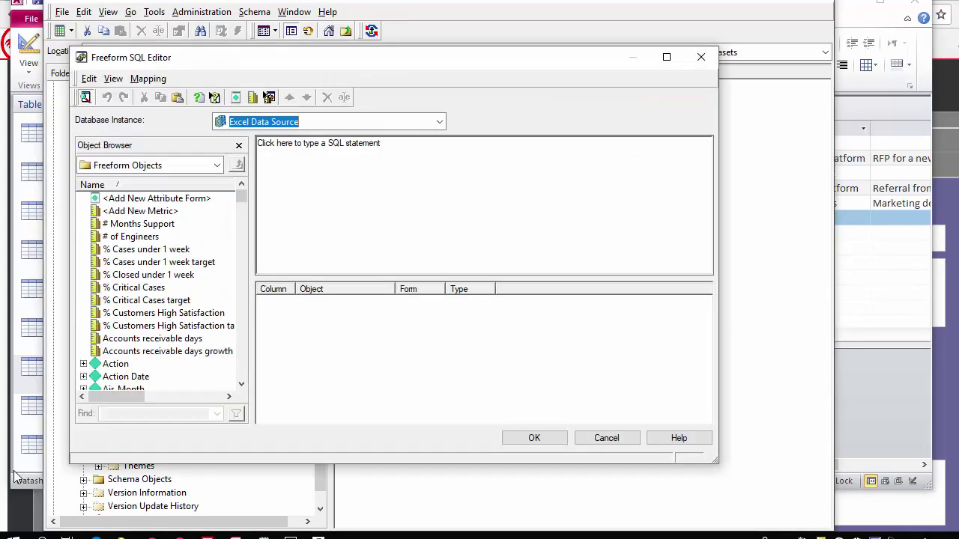
Paste the query selecting OPPTY_ID and OPPTY_NAME from F_SALES_OPPTY, checking the table in Access.
{"action": "left_click", "coordinate": [20, 486]}
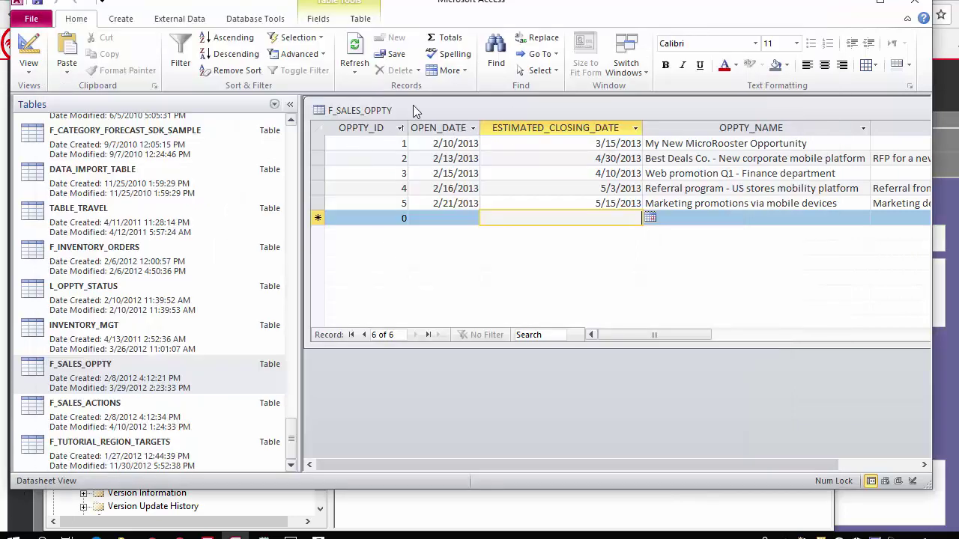
{"action": "key", "text": "alt+Tab"}
{"action": "type", "text": "SELECT F_SALES_OPPTY.OPPTY_ID, F_SALES_OPPTY.OPPTY_NAME FROM F_SALES_OPPTY;"}
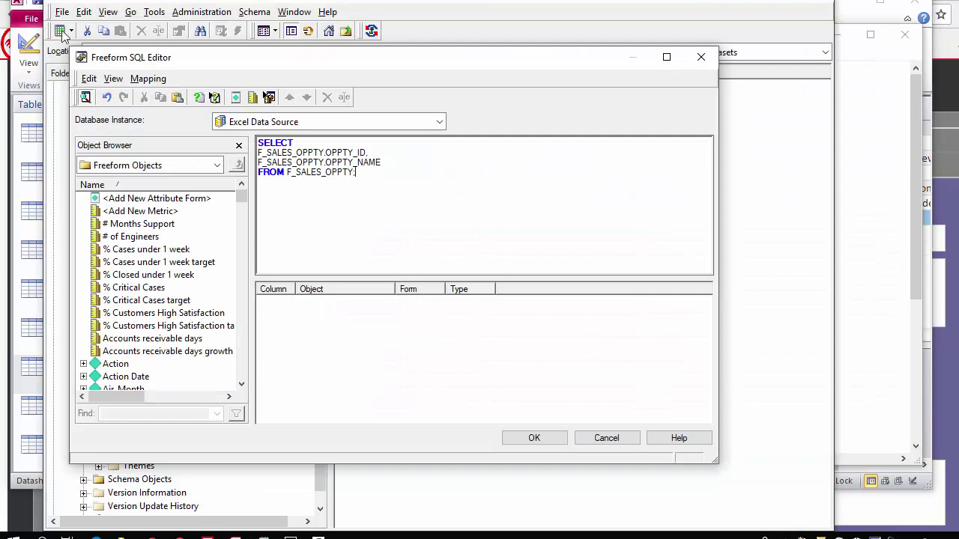
{"action": "left_click", "coordinate": [23, 26]}
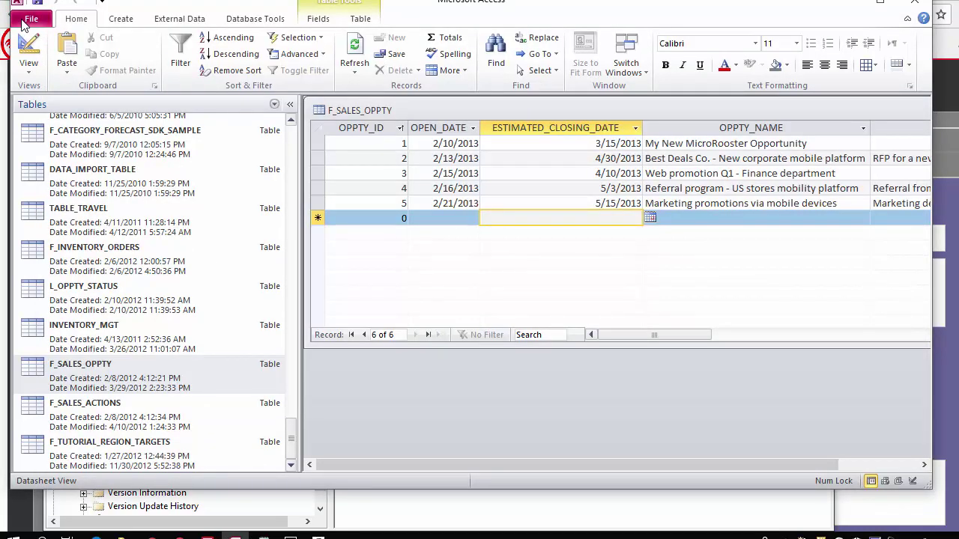
{"action": "left_click", "coordinate": [848, 3]}
Add an OPEN_DATE column line before FROM and set the database instance to Operational Datamart.
{"action": "left_click", "coordinate": [379, 152]}
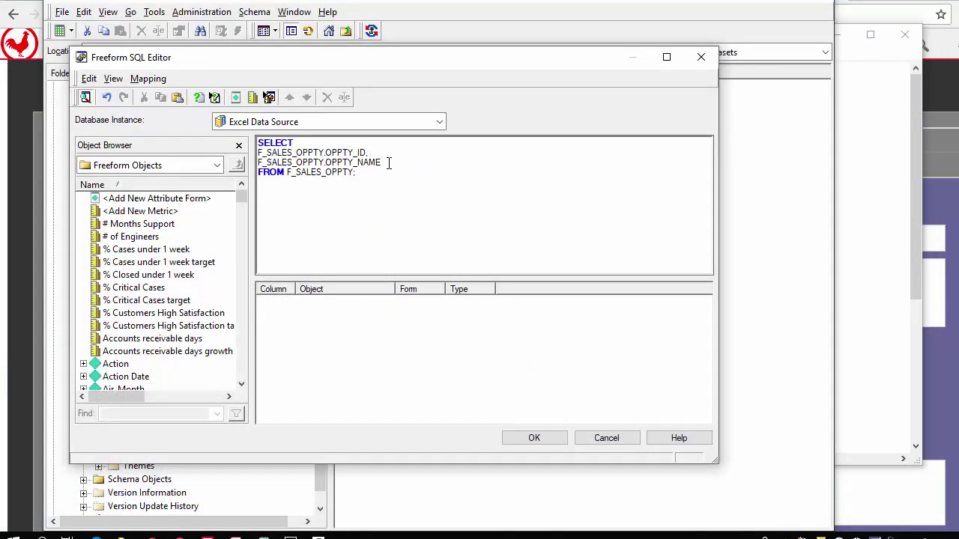
{"action": "key", "text": "Return"}
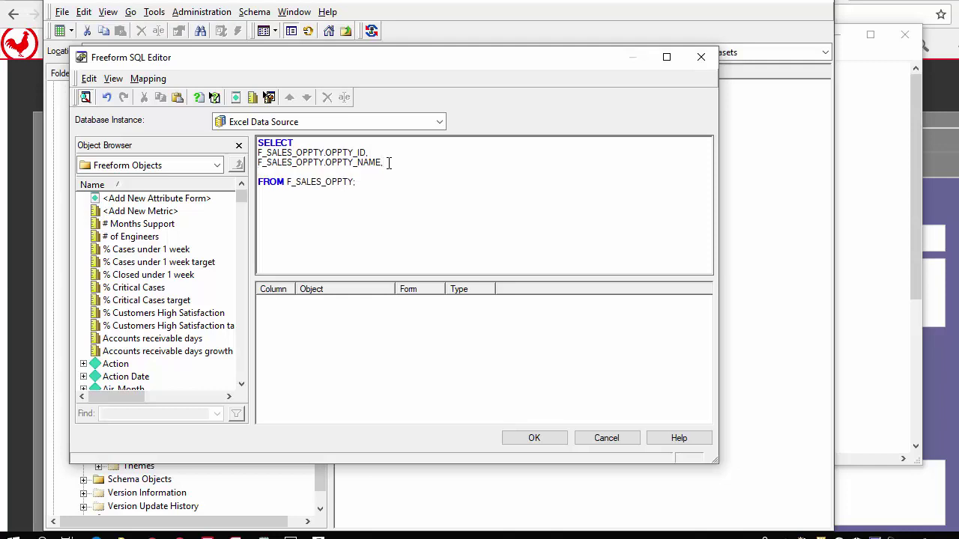
{"action": "type", "text": "F_SALES_OP"}
{"action": "type", "text": "PTY.OPEN_DATE"}
{"action": "left_click", "coordinate": [330, 122]}
{"action": "left_click", "coordinate": [315, 153]}
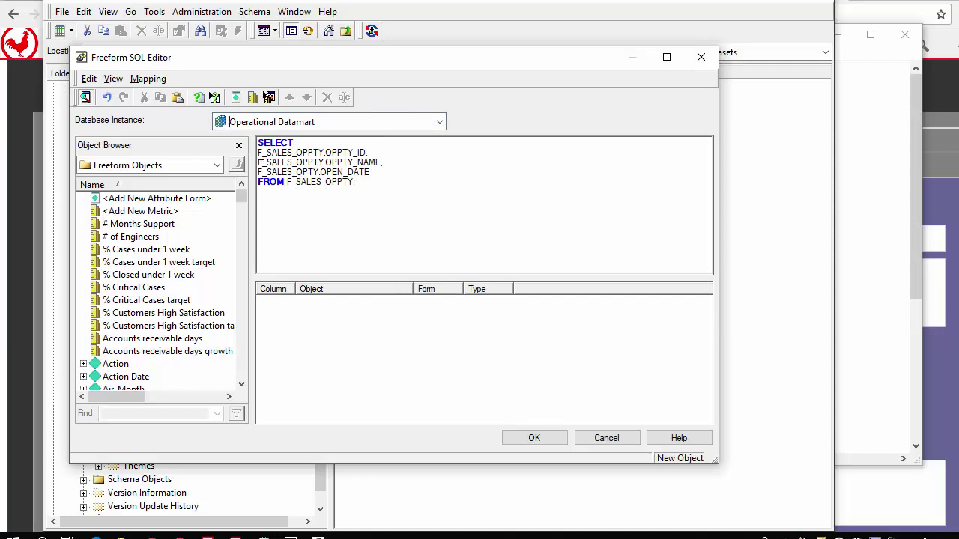
Add the first column mapping, naming its object Opportunity.
{"action": "left_click", "coordinate": [235, 96]}
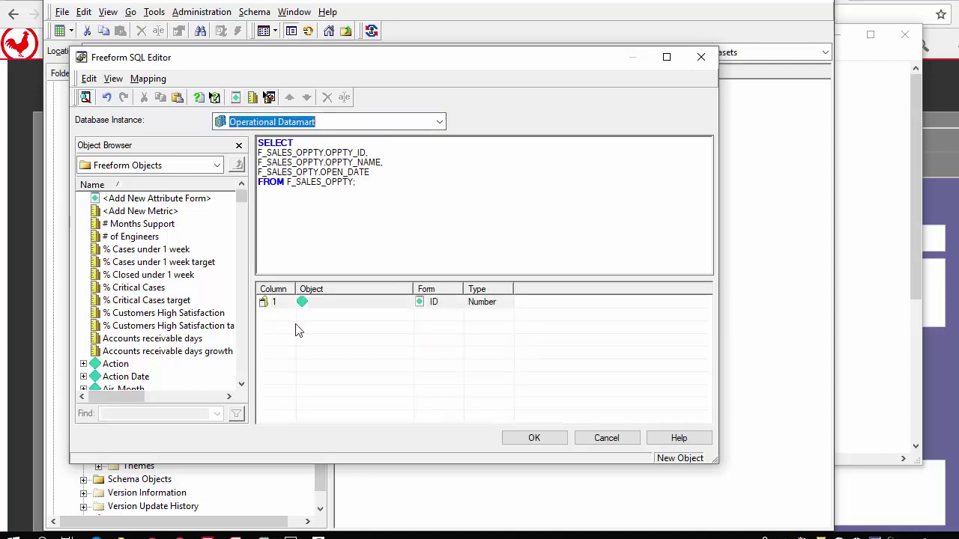
{"action": "left_click", "coordinate": [336, 302]}
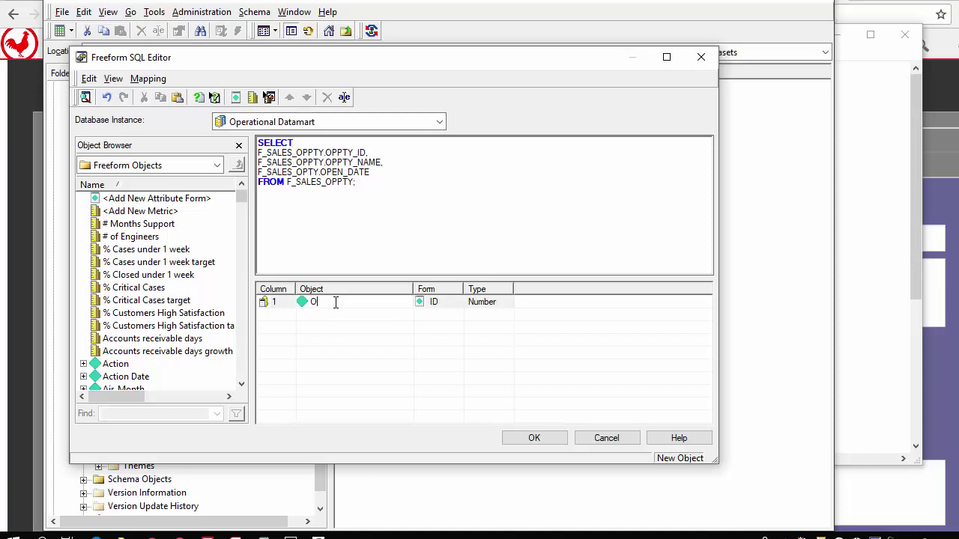
{"action": "type", "text": "Opportunity"}
{"action": "key", "text": "Return"}
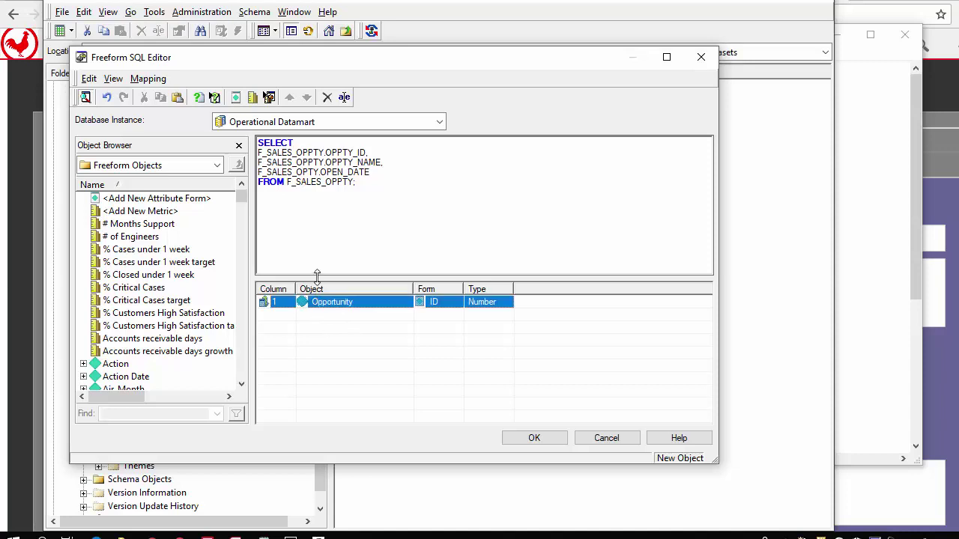
Add a second mapping for My_Opportunity using the DESC form.
{"action": "left_click", "coordinate": [235, 97]}
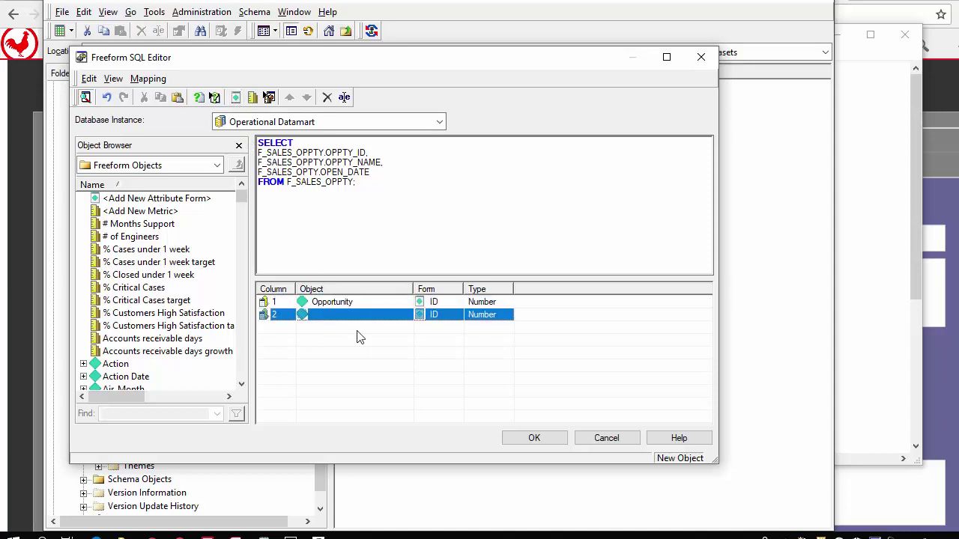
{"action": "left_click", "coordinate": [349, 314]}
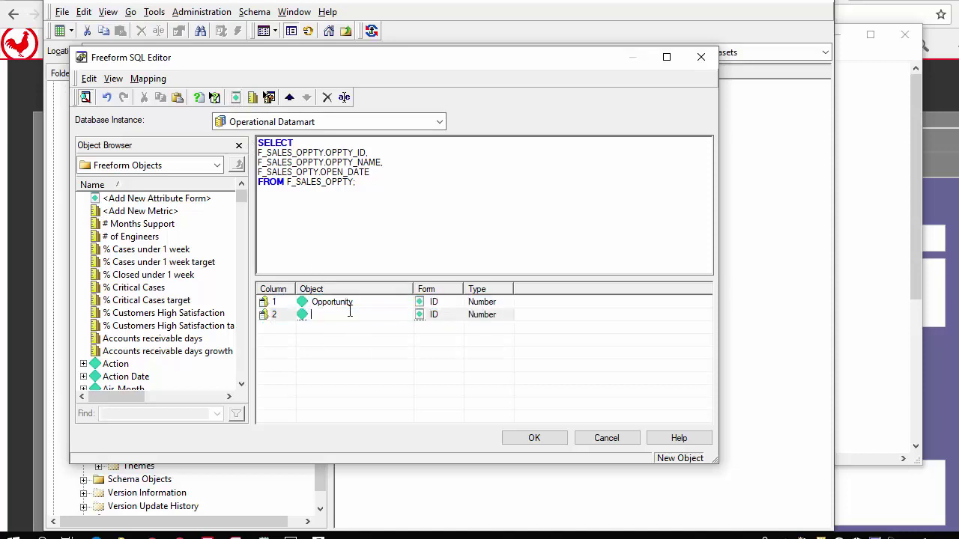
{"action": "type", "text": "Opportunity"}
{"action": "key", "text": "Return"}
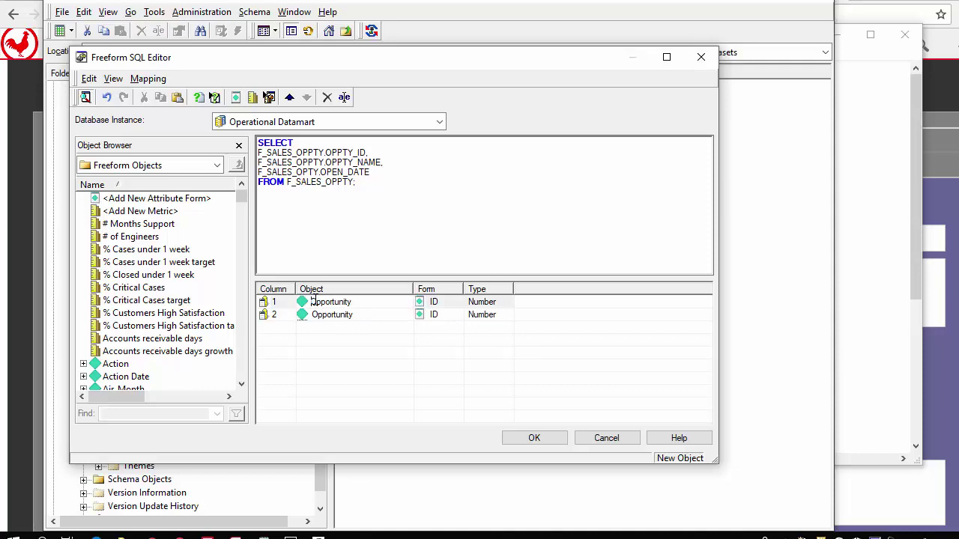
{"action": "type", "text": "My"}
{"action": "key", "text": "Return"}
{"action": "left_click", "coordinate": [314, 314]}
{"action": "type", "text": "My_"}
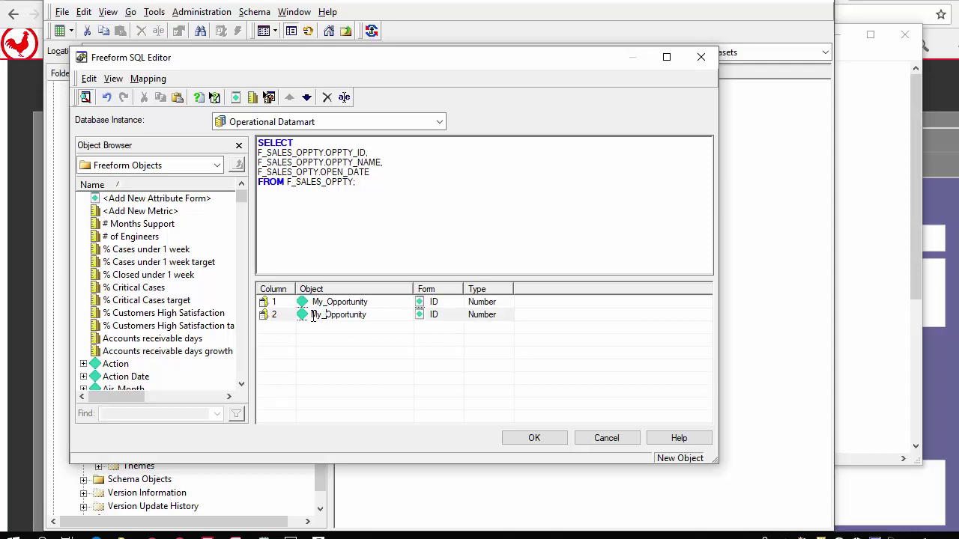
{"action": "left_click", "coordinate": [455, 315]}
{"action": "left_click", "coordinate": [439, 337]}
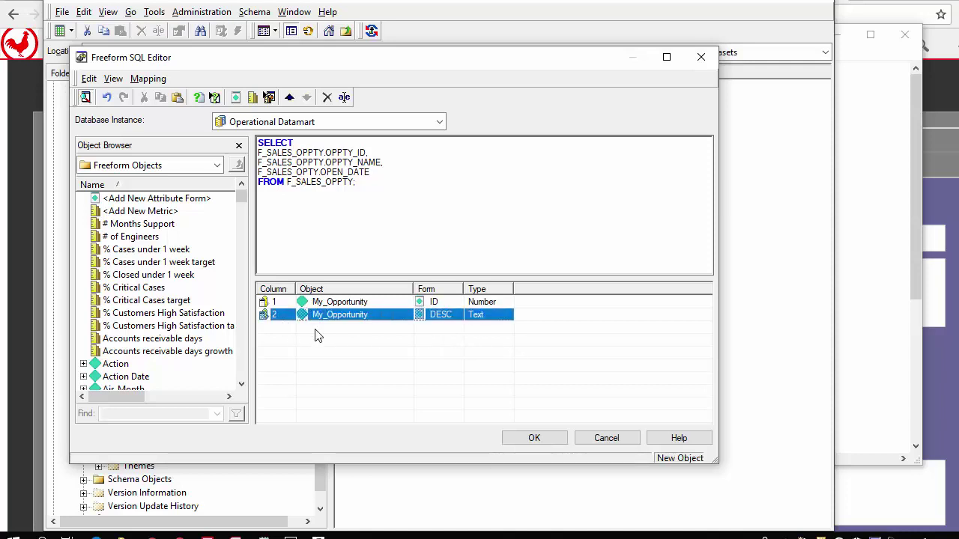
Add a third mapping My_Date with data type Date and confirm the query.
{"action": "left_click", "coordinate": [235, 98]}
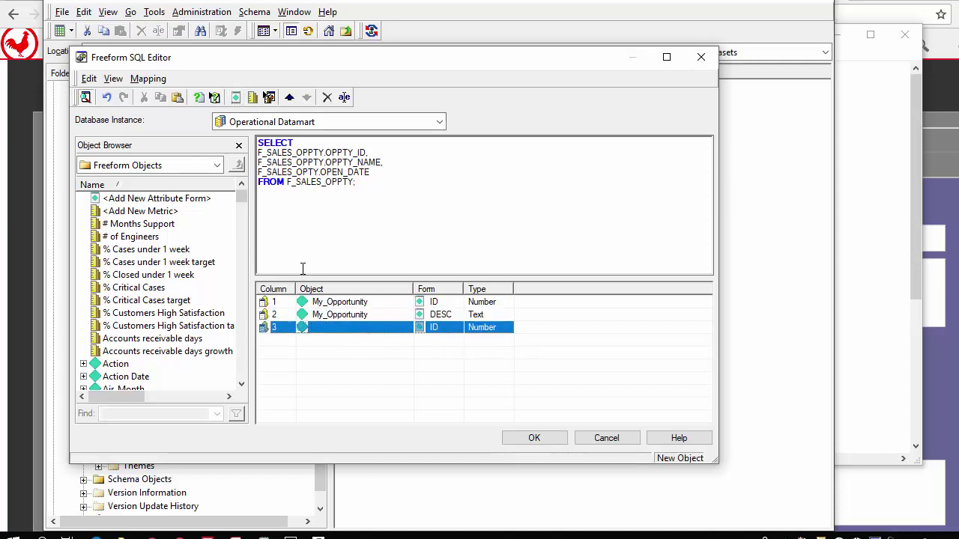
{"action": "left_click", "coordinate": [332, 328]}
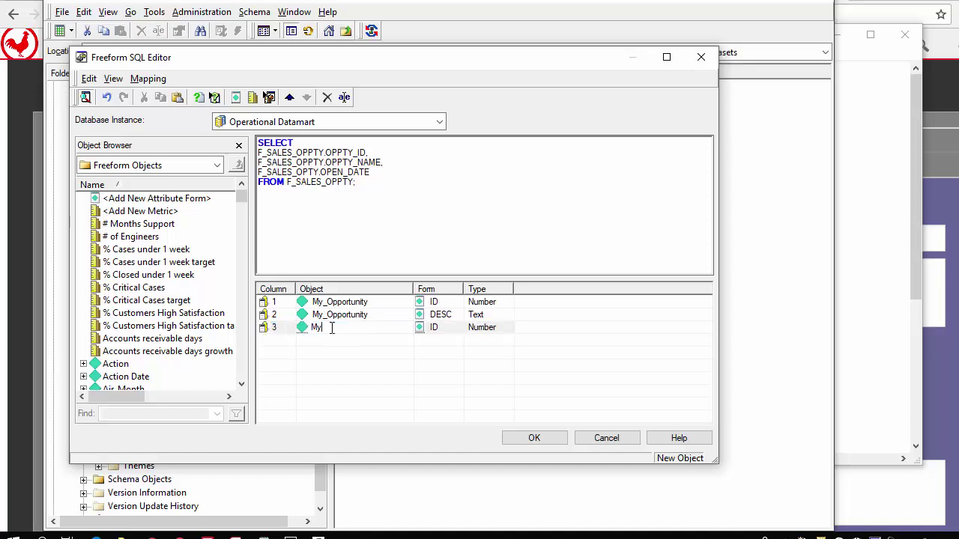
{"action": "type", "text": "My_Date"}
{"action": "left_click", "coordinate": [476, 330]}
{"action": "left_click", "coordinate": [484, 371]}
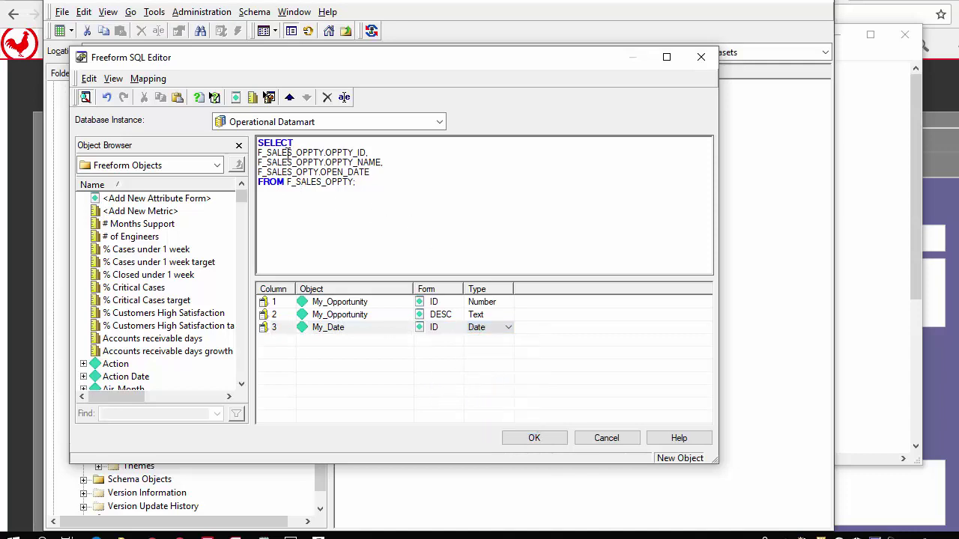
{"action": "left_click", "coordinate": [529, 441]}
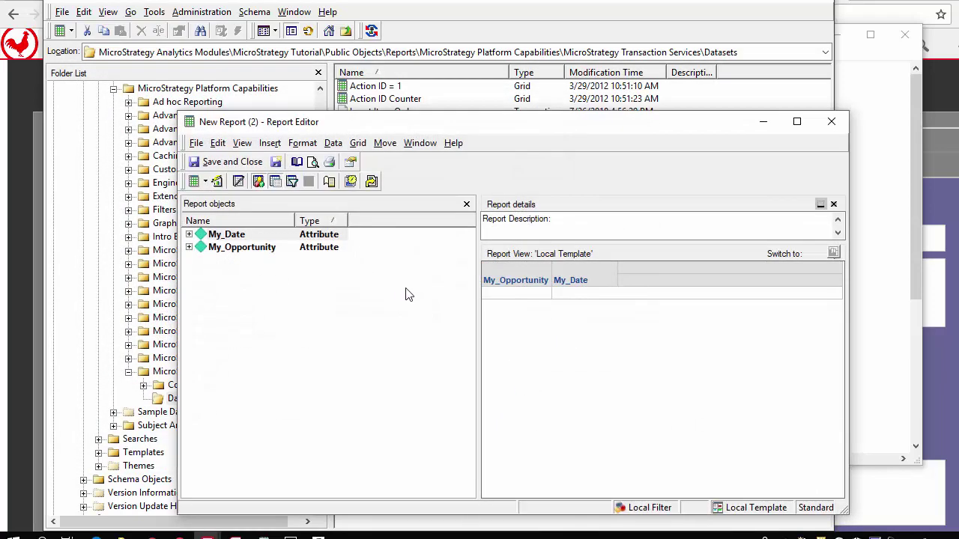
Reposition the Report Editor and use Save As to name the report 'Rooster Transaction'.
{"action": "left_click_drag", "start_coordinate": [317, 128], "coordinate": [284, 102]}
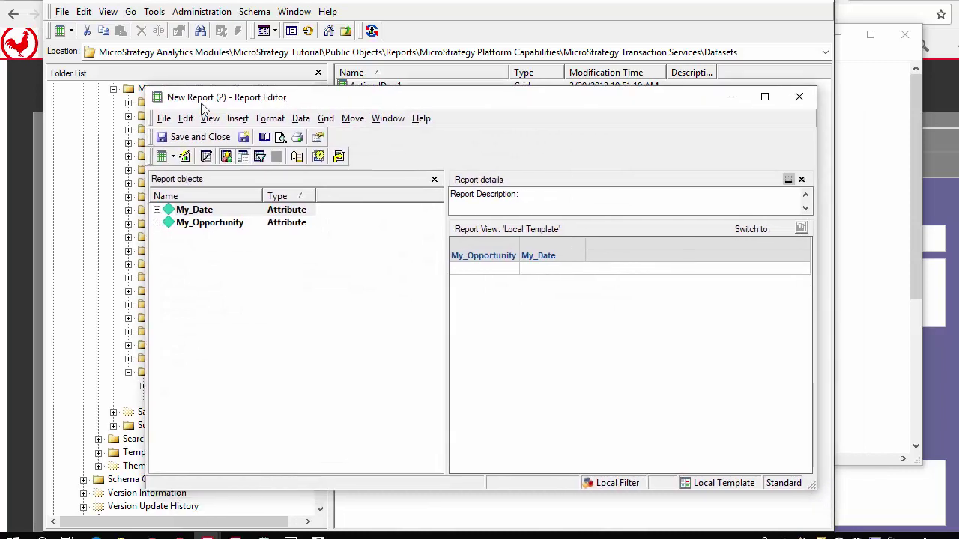
{"action": "left_click", "coordinate": [163, 119]}
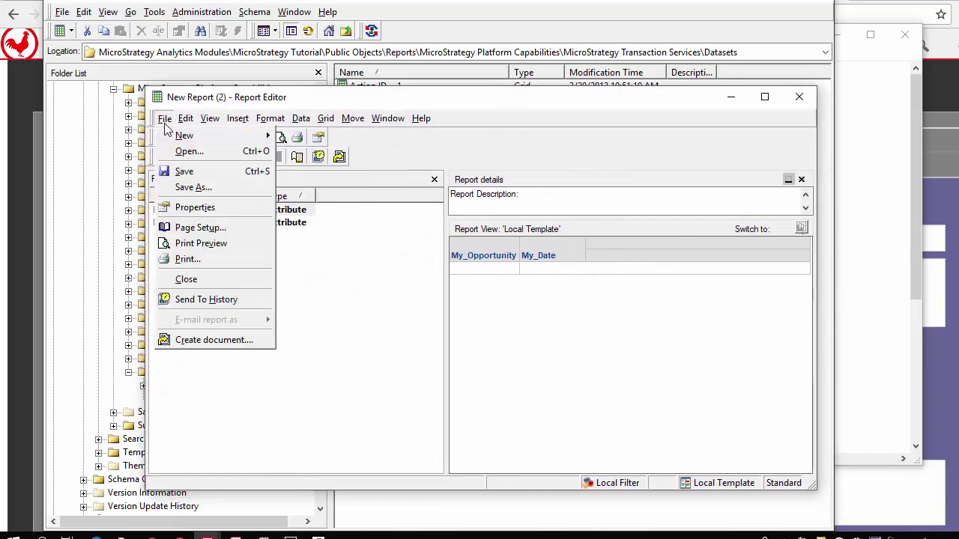
{"action": "left_click", "coordinate": [191, 187]}
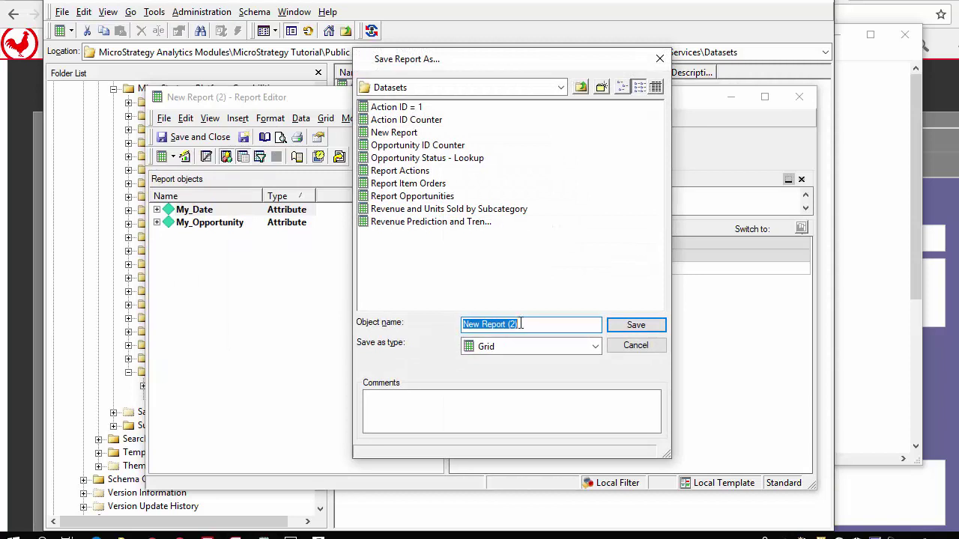
{"action": "left_click_drag", "start_coordinate": [527, 324], "coordinate": [421, 322]}
{"action": "type", "text": "Rooster Transaction"}
{"action": "left_click", "coordinate": [636, 326]}
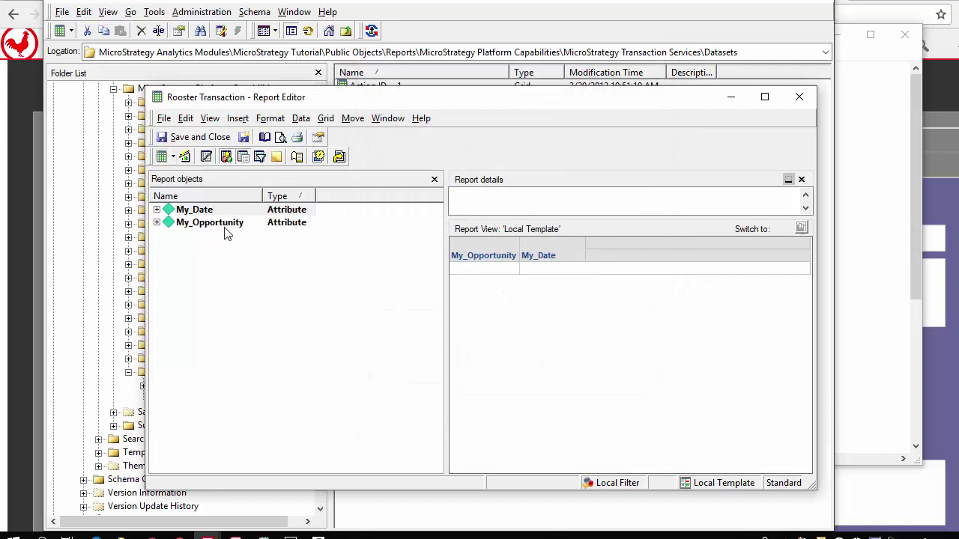
Run the report, fix the OPEN_DATE column in the SQL, and add a mapping row at the end.
{"action": "left_click", "coordinate": [161, 156]}
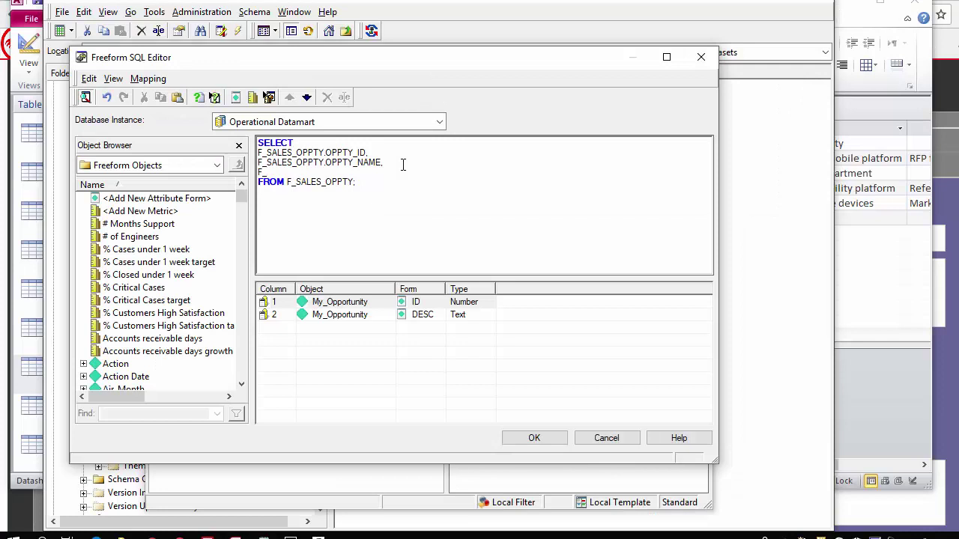
{"action": "type", "text": "LES_OPPTY.OPEN_DATE"}
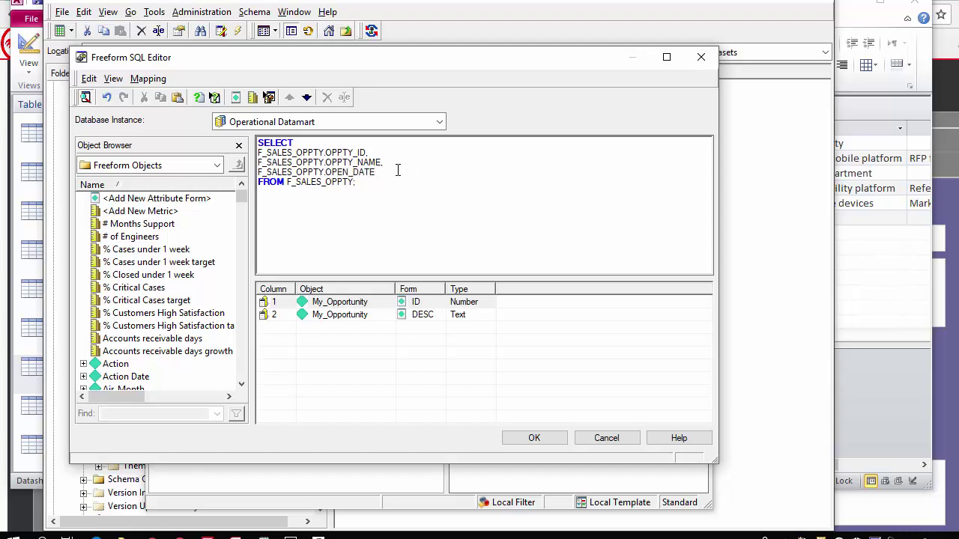
{"action": "right_click", "coordinate": [329, 329]}
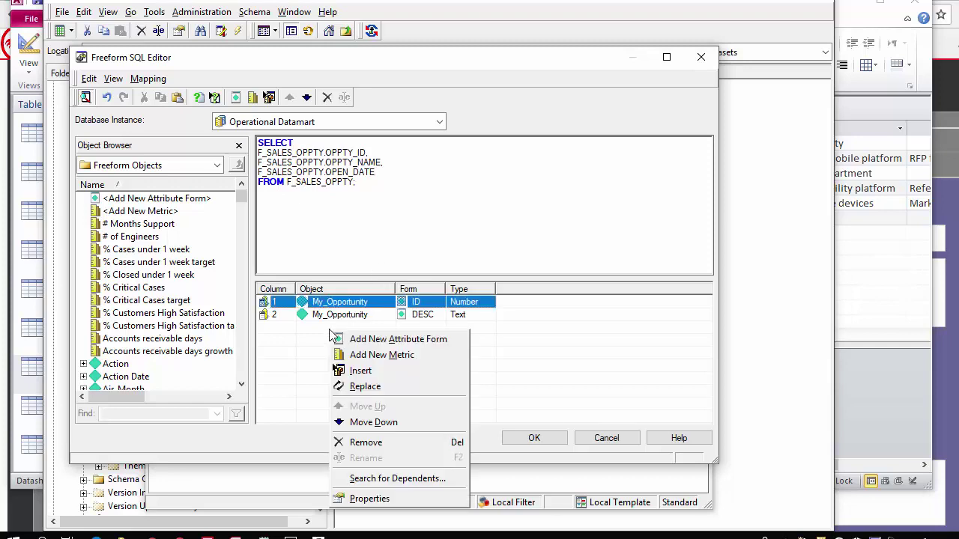
{"action": "left_click", "coordinate": [338, 340]}
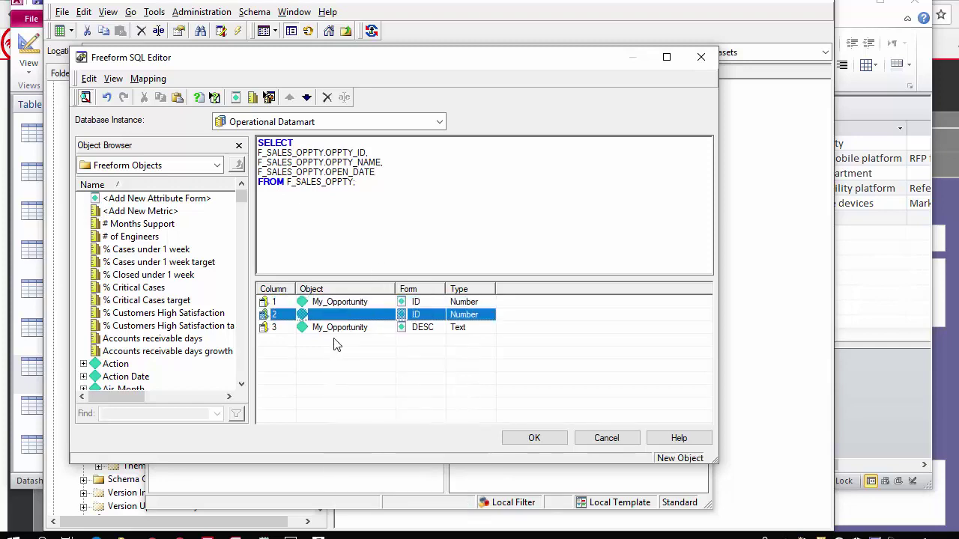
{"action": "right_click", "coordinate": [291, 316]}
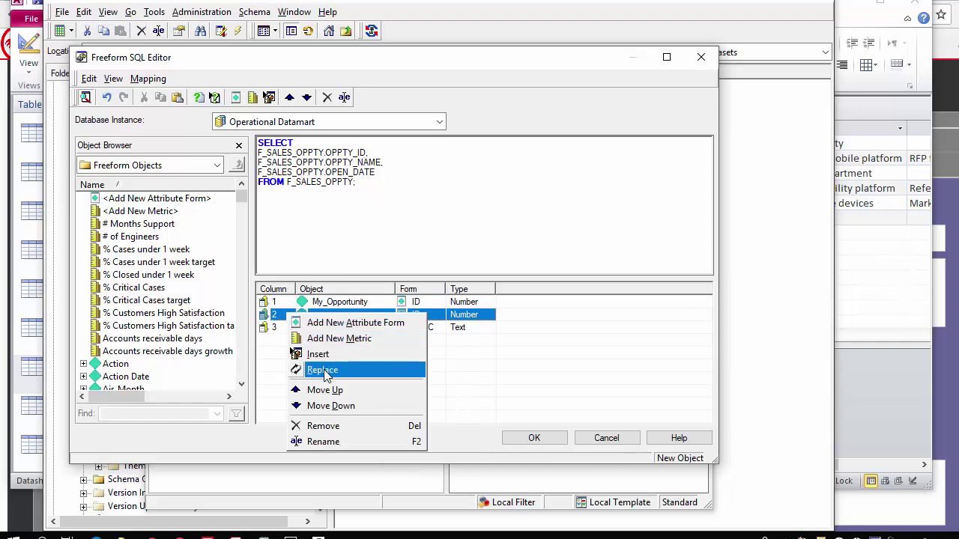
{"action": "left_click", "coordinate": [328, 404]}
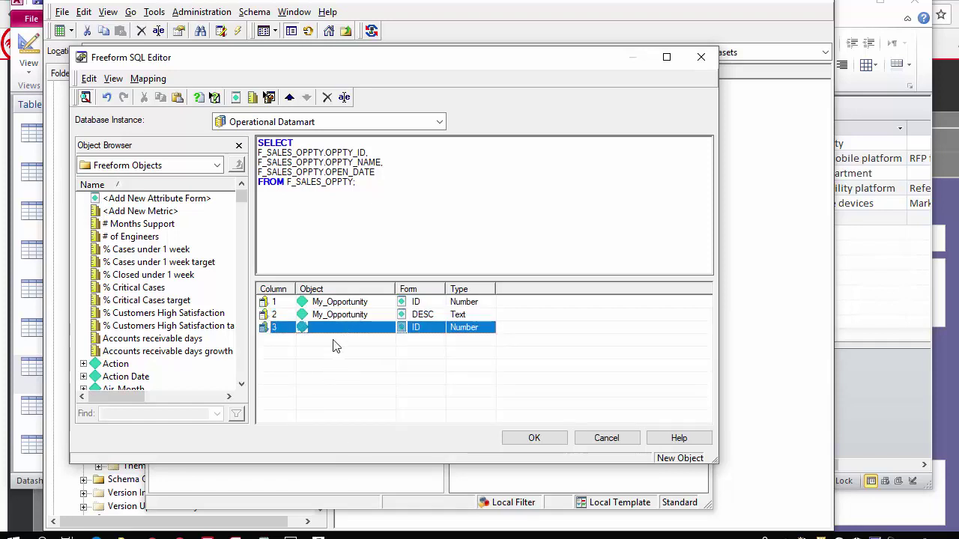
Map the new row to My_Date with form ID and type Date, then confirm.
{"action": "left_click", "coordinate": [330, 328]}
{"action": "type", "text": "My_Date"}
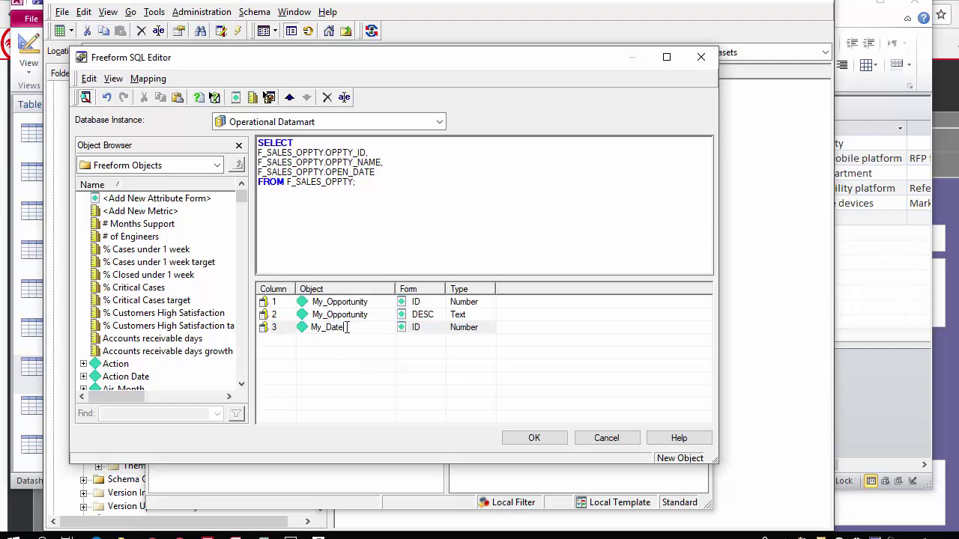
{"action": "left_click", "coordinate": [424, 333]}
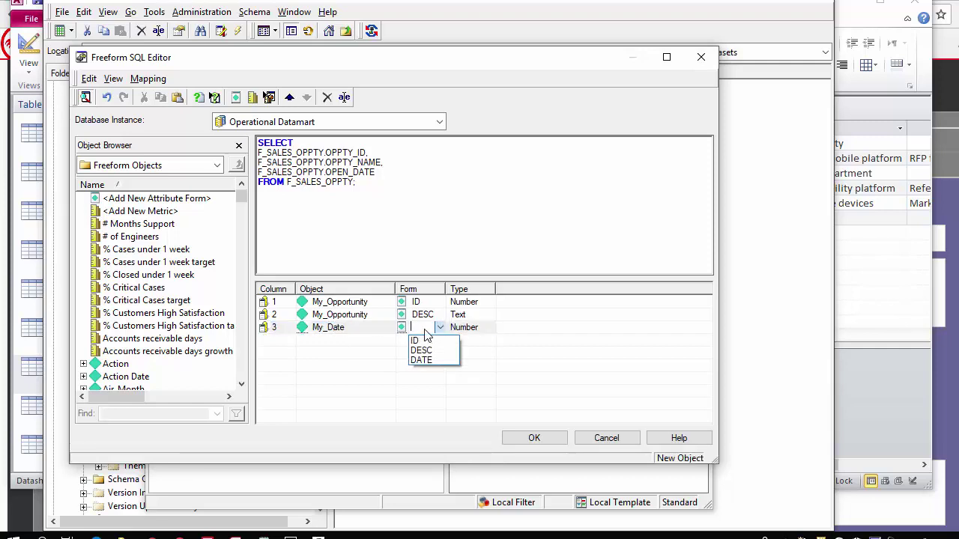
{"action": "left_click", "coordinate": [422, 340]}
{"action": "left_click", "coordinate": [480, 327]}
{"action": "left_click", "coordinate": [479, 370]}
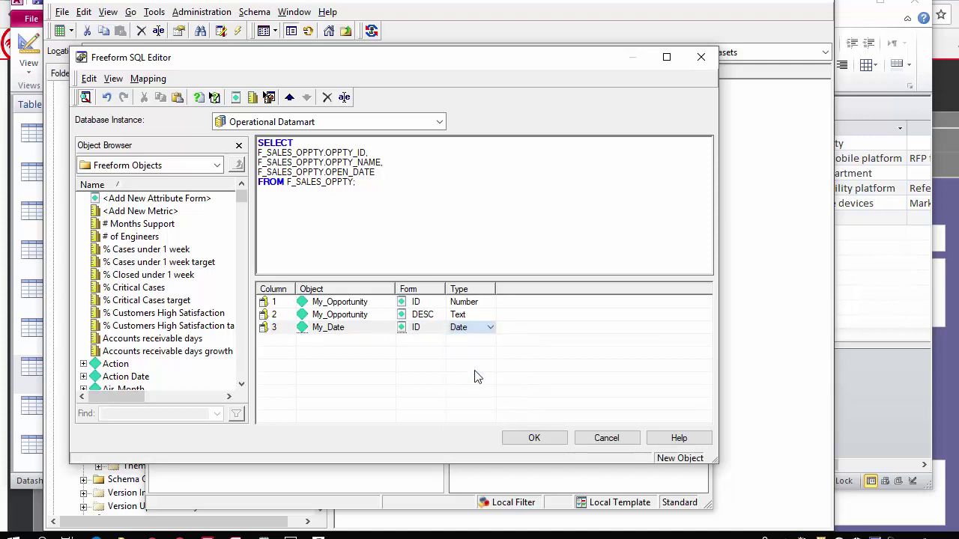
{"action": "left_click", "coordinate": [535, 439]}
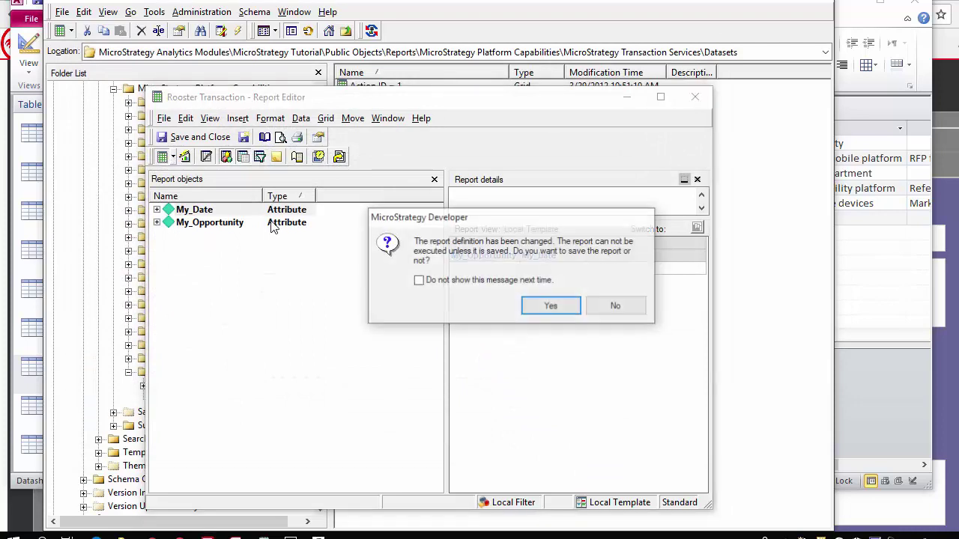
Save the changed report, run it to list five opportunities with dates, and close it.
{"action": "left_click", "coordinate": [528, 307]}
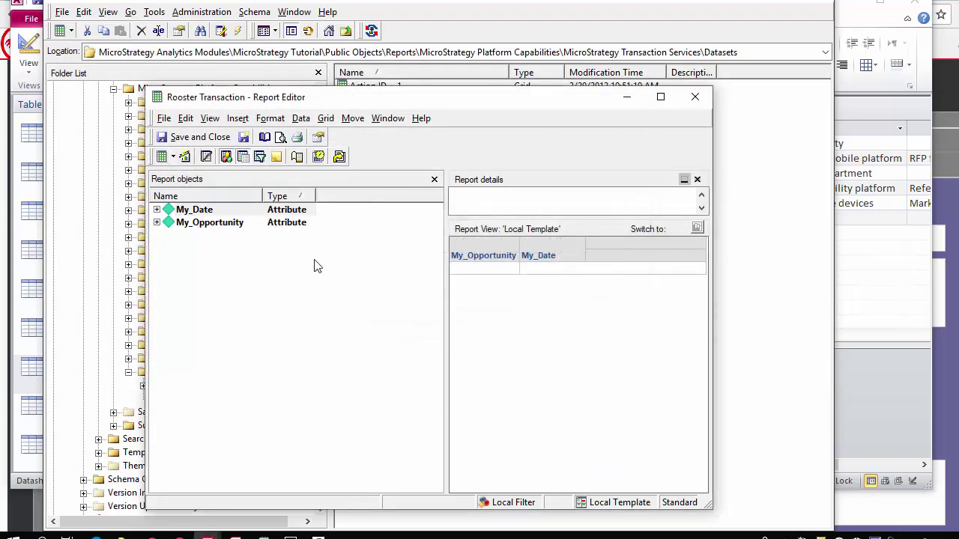
{"action": "key", "text": "F11"}
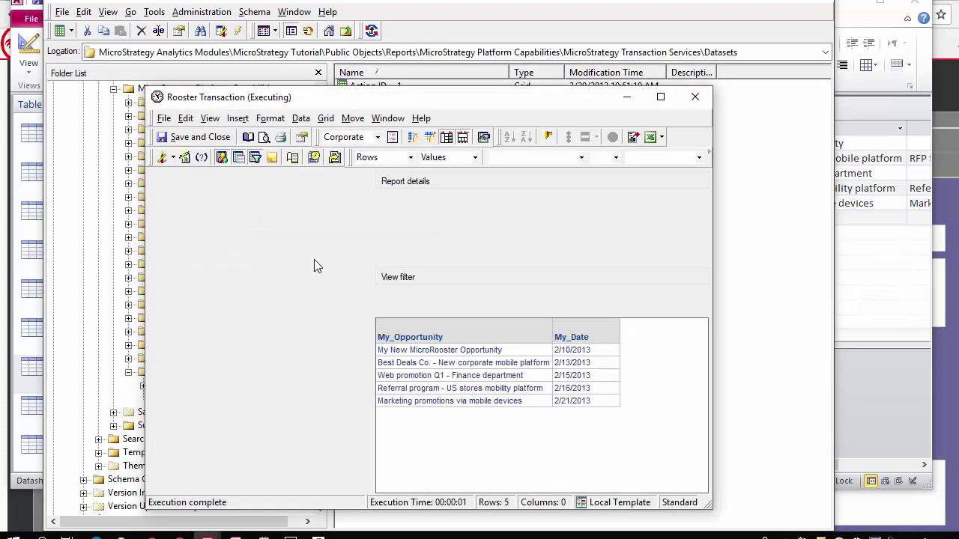
{"action": "left_click", "coordinate": [193, 137]}
In the Datasets folder, start a new Freeform Transaction report on Operational Datamart.
{"action": "right_click", "coordinate": [361, 377]}
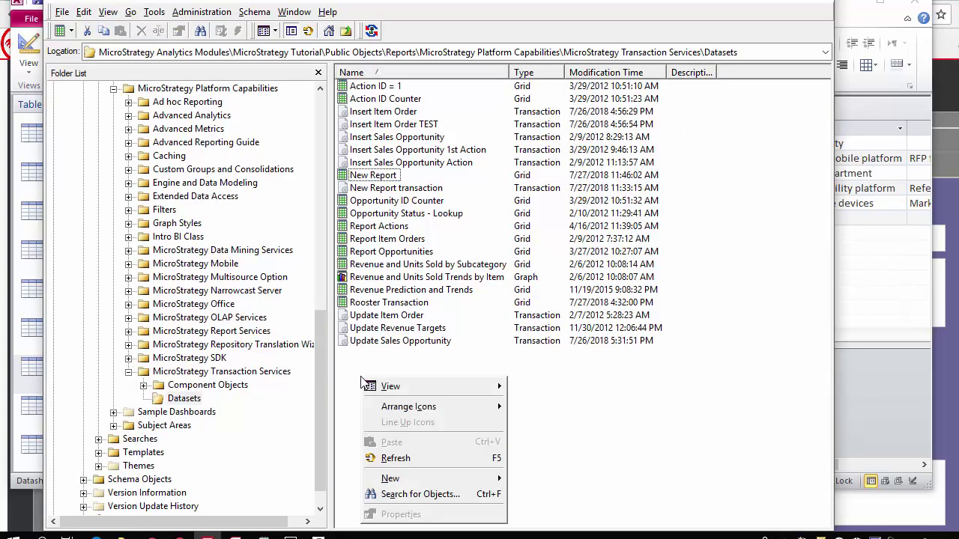
{"action": "mouse_move", "coordinate": [404, 478]}
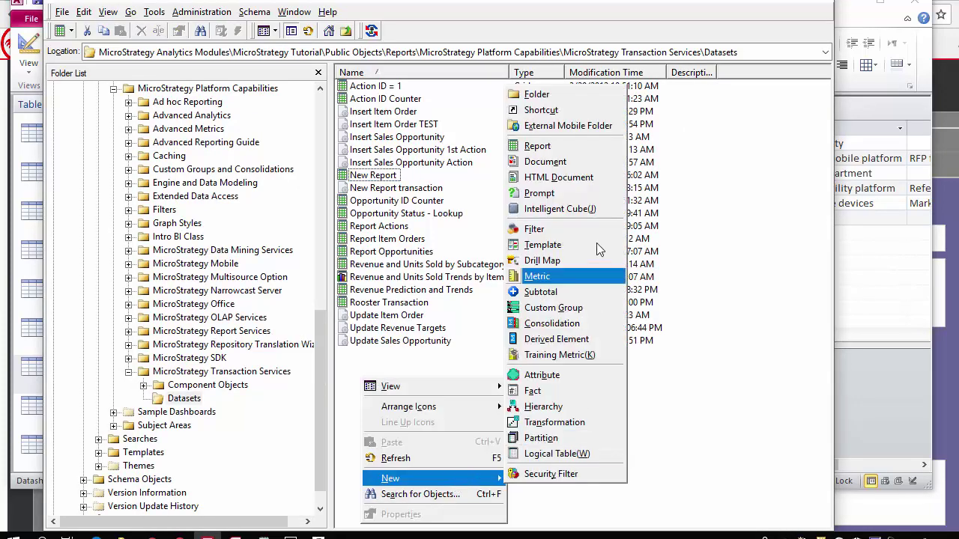
{"action": "left_click", "coordinate": [577, 145]}
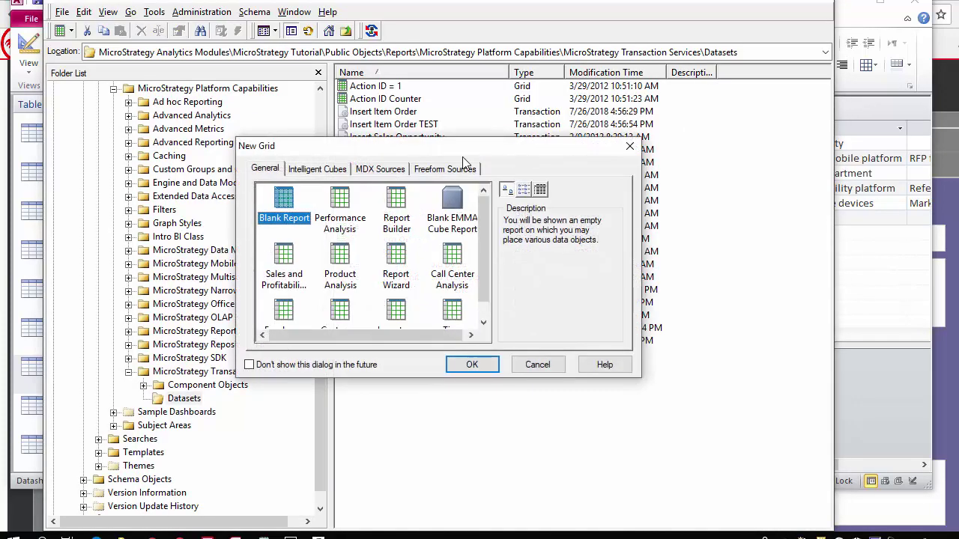
{"action": "left_click", "coordinate": [447, 170]}
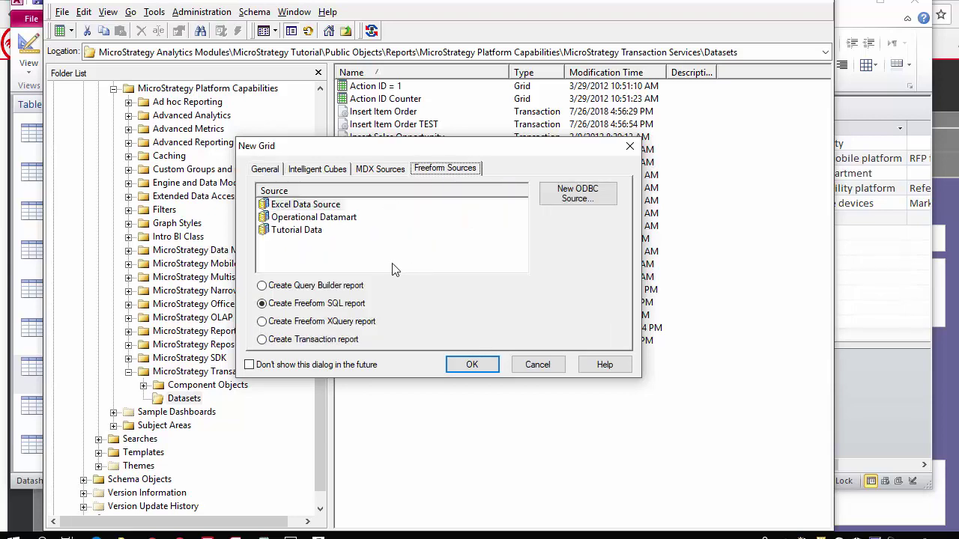
{"action": "left_click", "coordinate": [264, 338]}
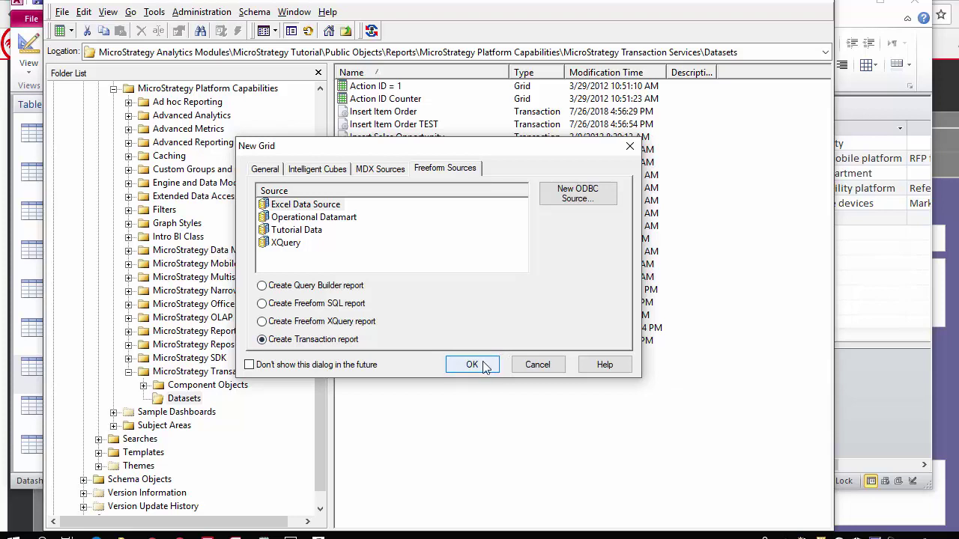
{"action": "left_click", "coordinate": [315, 218]}
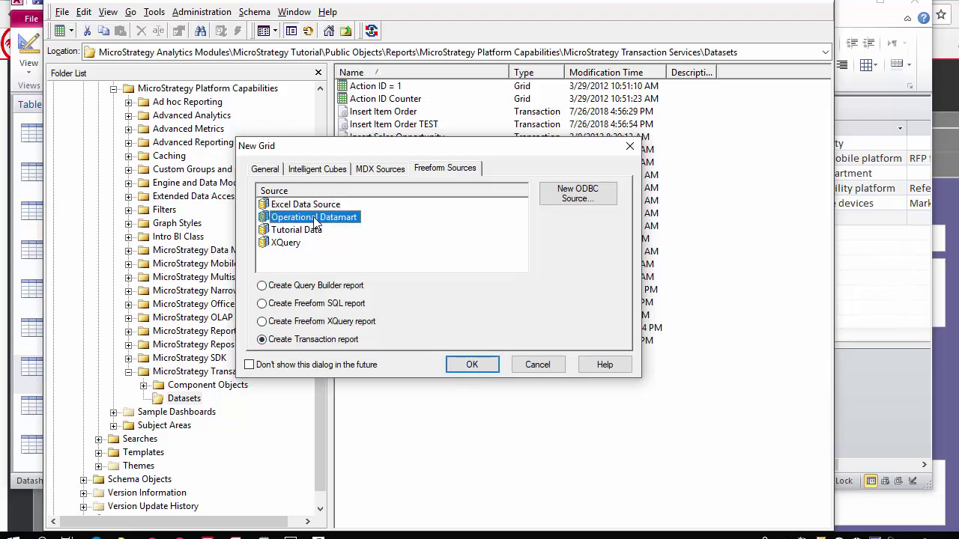
{"action": "left_click", "coordinate": [472, 365]}
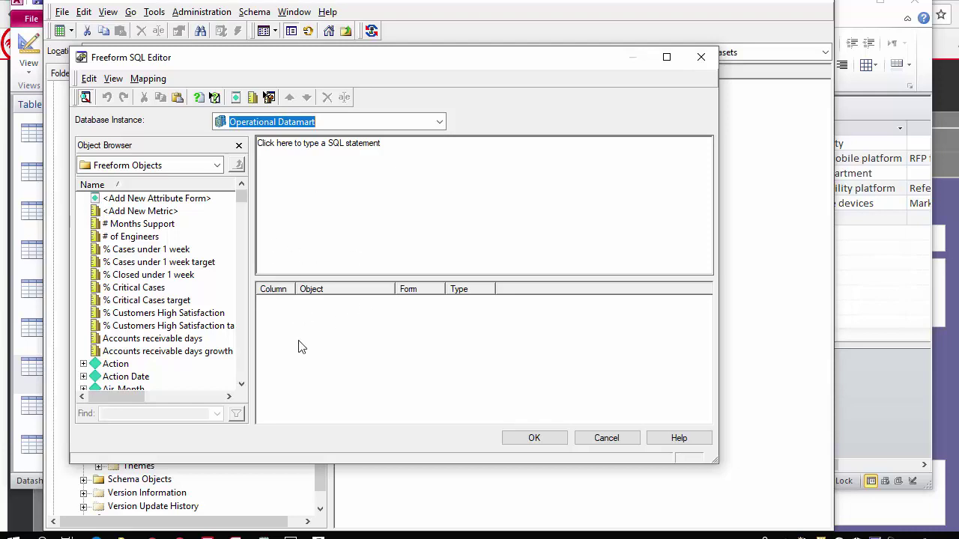
Insert a Begin/End Transaction block set to insert only distinct records.
{"action": "left_click", "coordinate": [273, 158]}
{"action": "right_click", "coordinate": [274, 160]}
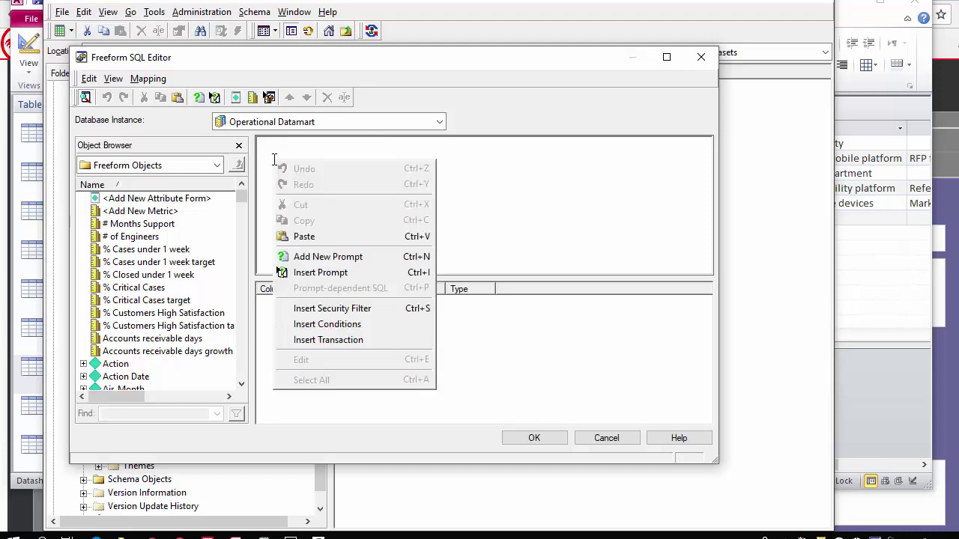
{"action": "left_click", "coordinate": [328, 340]}
{"action": "left_click", "coordinate": [402, 249]}
{"action": "left_click", "coordinate": [467, 292]}
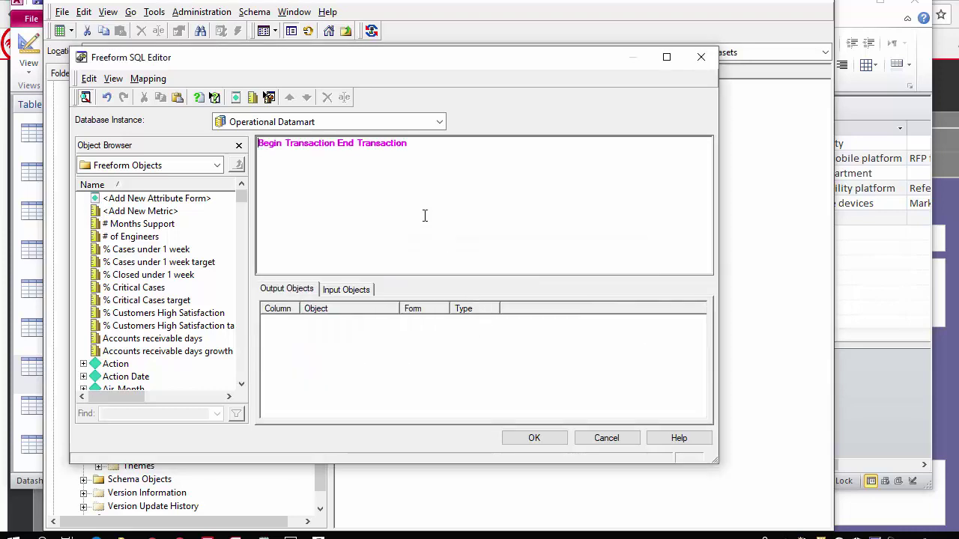
Between the transaction markers, write a SET clause with OPPTY_NAME= and OPEN_DATE.
{"action": "left_click", "coordinate": [349, 147]}
{"action": "key", "text": "Return"}
{"action": "key", "text": "Return"}
{"action": "key", "text": "Return"}
{"action": "key", "text": "Return"}
{"action": "key", "text": "Return"}
{"action": "key", "text": "Return"}
{"action": "key", "text": "Return"}
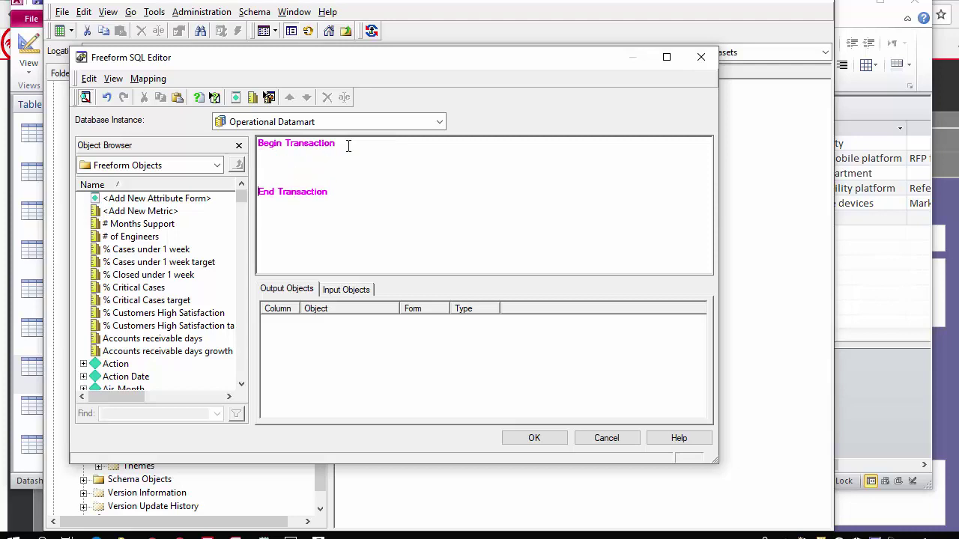
{"action": "left_click", "coordinate": [279, 166]}
{"action": "type", "text": "SET"}
{"action": "key", "text": "Return"}
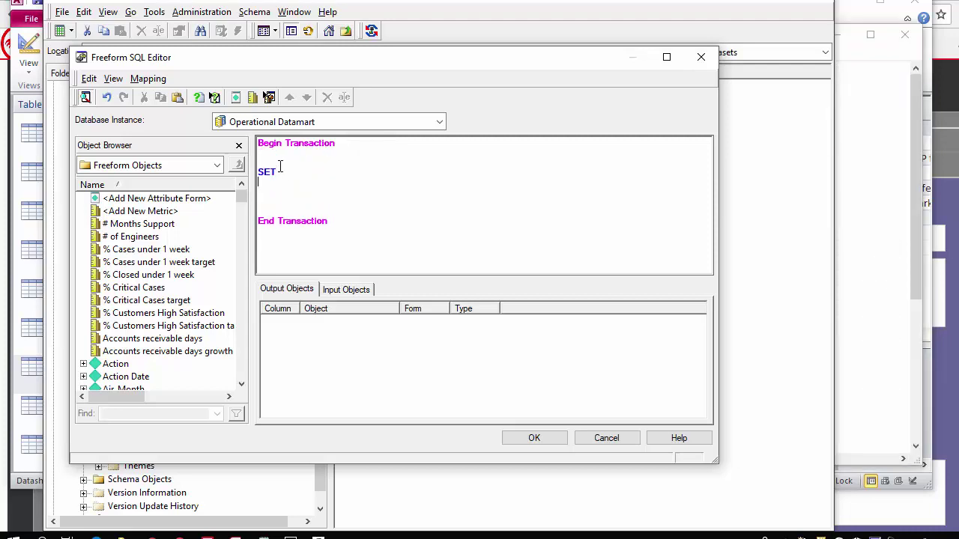
{"action": "type", "text": "OPPTY_ID ="}
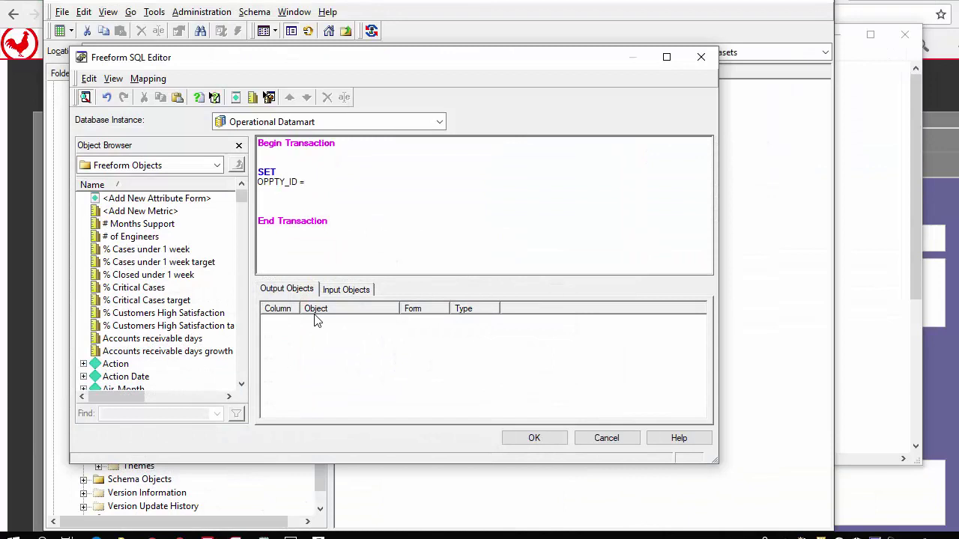
{"action": "key", "text": "Return"}
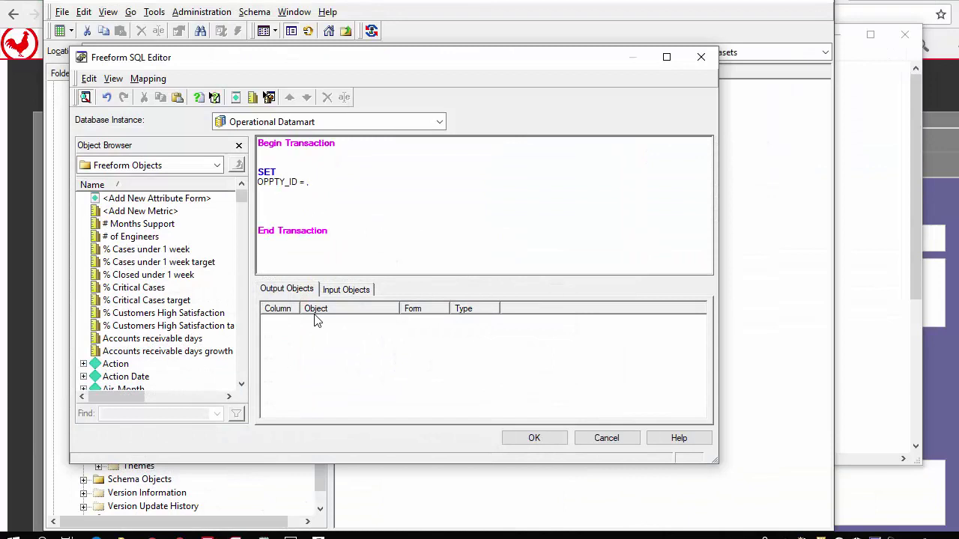
{"action": "type", "text": "OPPTY_NAME=,"}
{"action": "key", "text": "Return"}
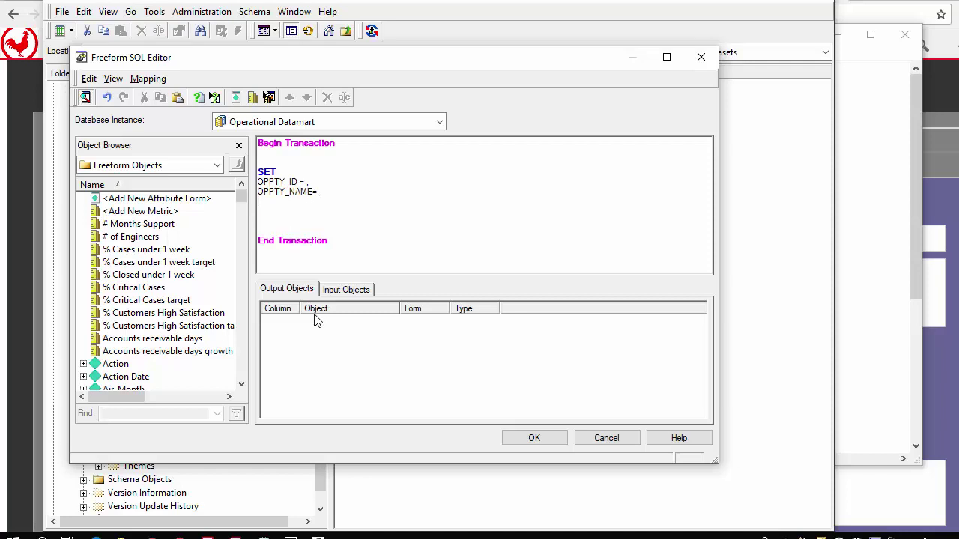
{"action": "type", "text": "OPEN_DATE="}
{"action": "key", "text": "Return"}
Replace the OPPTY_ID assignment with a WHERE OPPTY_ID clause.
{"action": "left_click_drag", "start_coordinate": [314, 183], "coordinate": [251, 183]}
{"action": "key", "text": "Delete"}
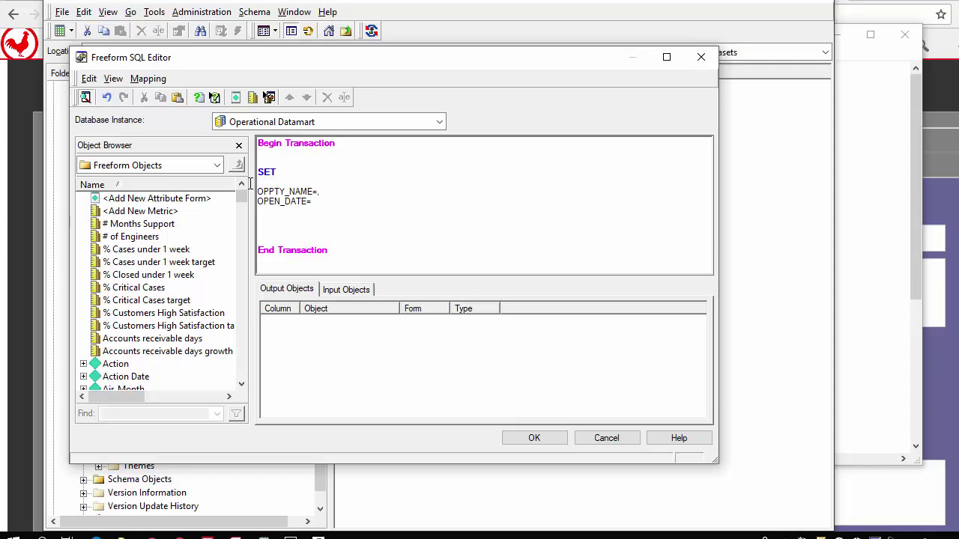
{"action": "type", "text": "HERE"}
{"action": "key", "text": "Return"}
{"action": "type", "text": "OPPTY"}
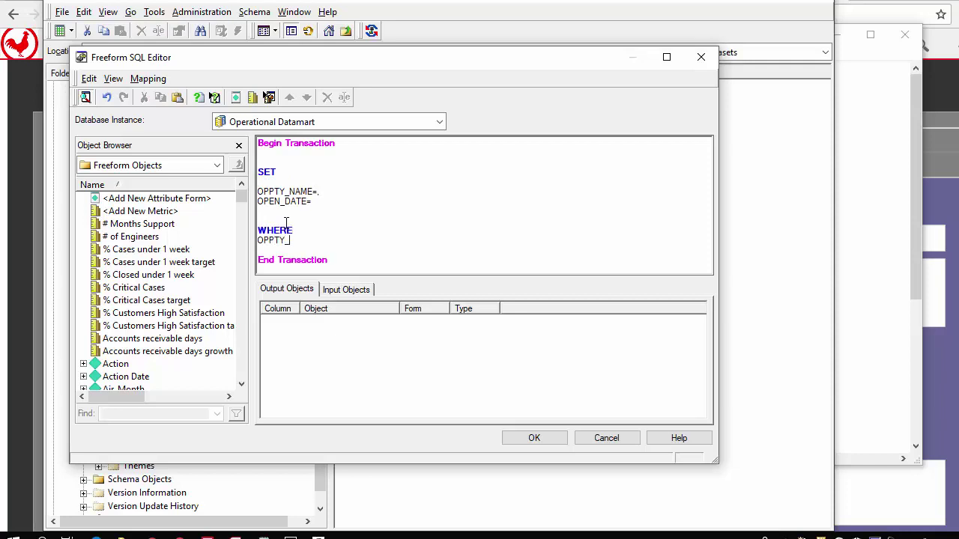
{"action": "type", "text": "_ID="}
Define new attribute inputs after OPPTY_NAME=, OPEN_DATE= and OPPTY_ID=.
{"action": "right_click", "coordinate": [318, 195]}
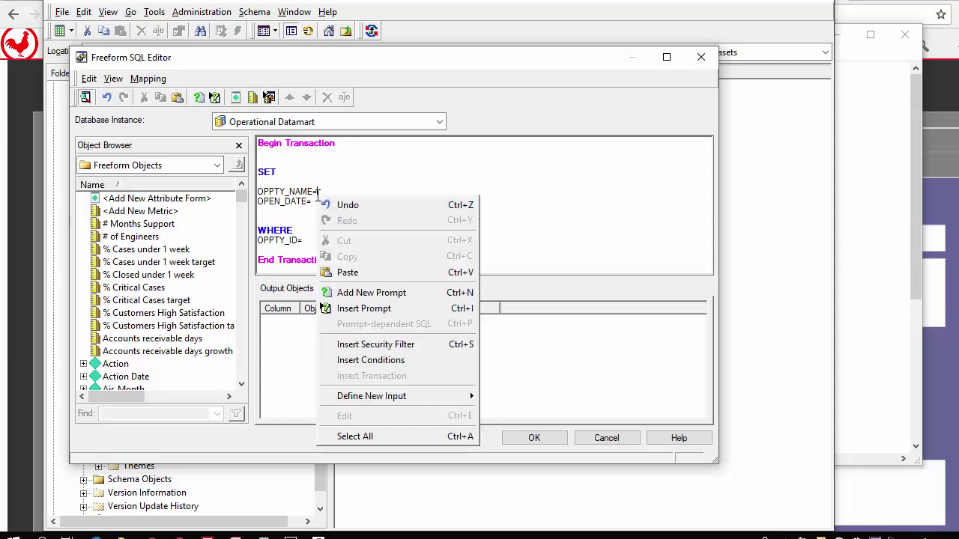
{"action": "mouse_move", "coordinate": [420, 396]}
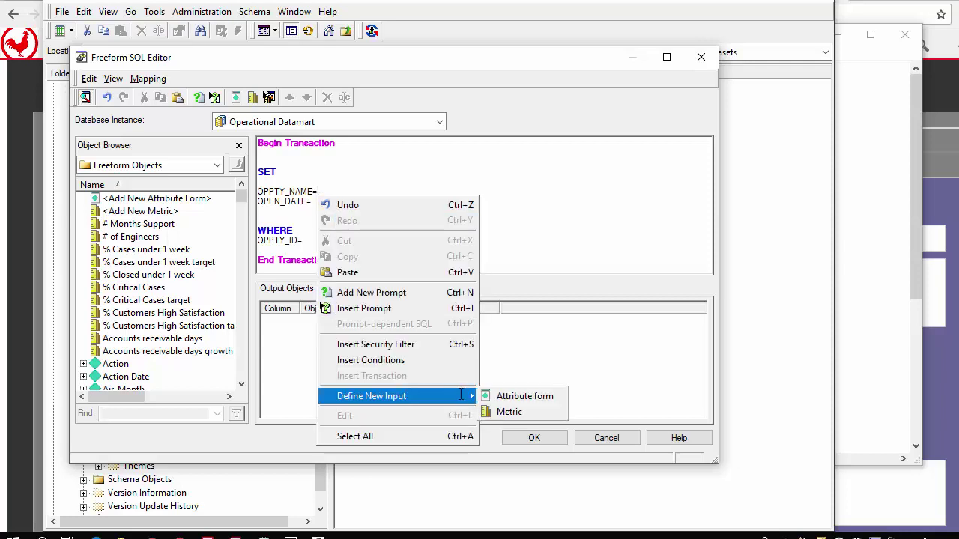
{"action": "left_click", "coordinate": [505, 397]}
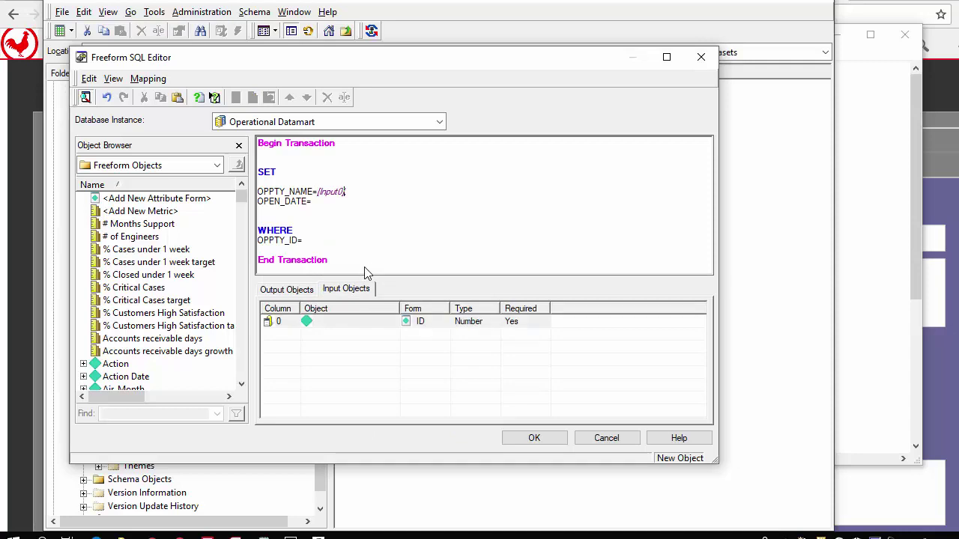
{"action": "right_click", "coordinate": [315, 203]}
{"action": "mouse_move", "coordinate": [387, 405]}
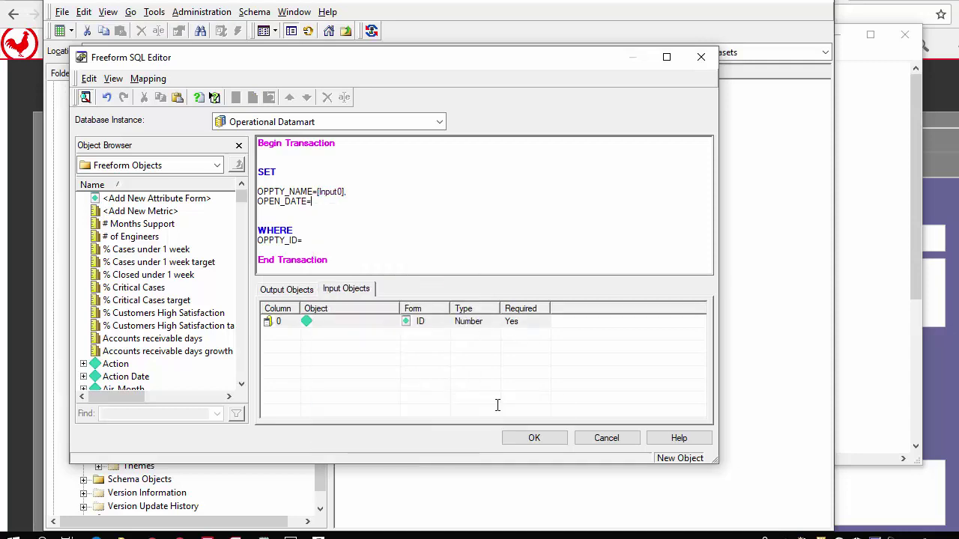
{"action": "right_click", "coordinate": [308, 240]}
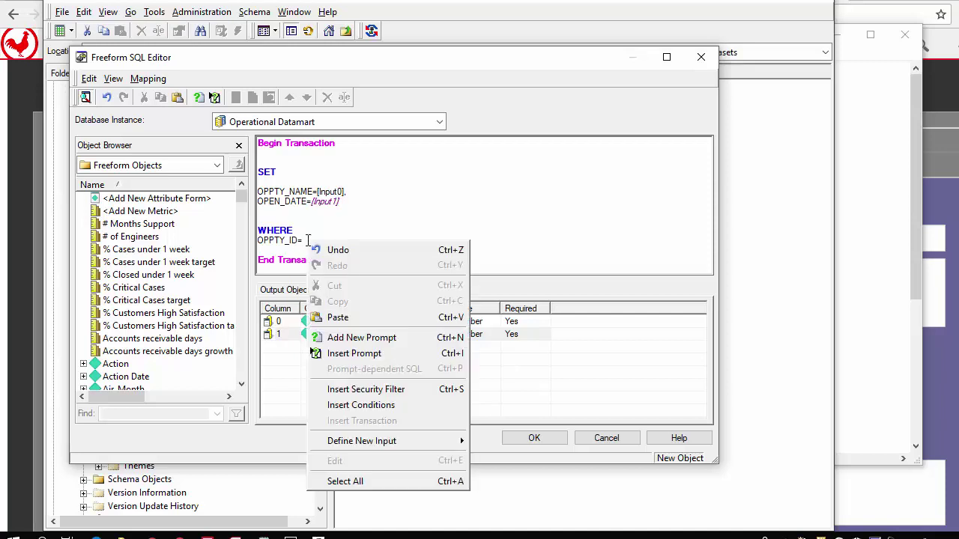
{"action": "mouse_move", "coordinate": [409, 439]}
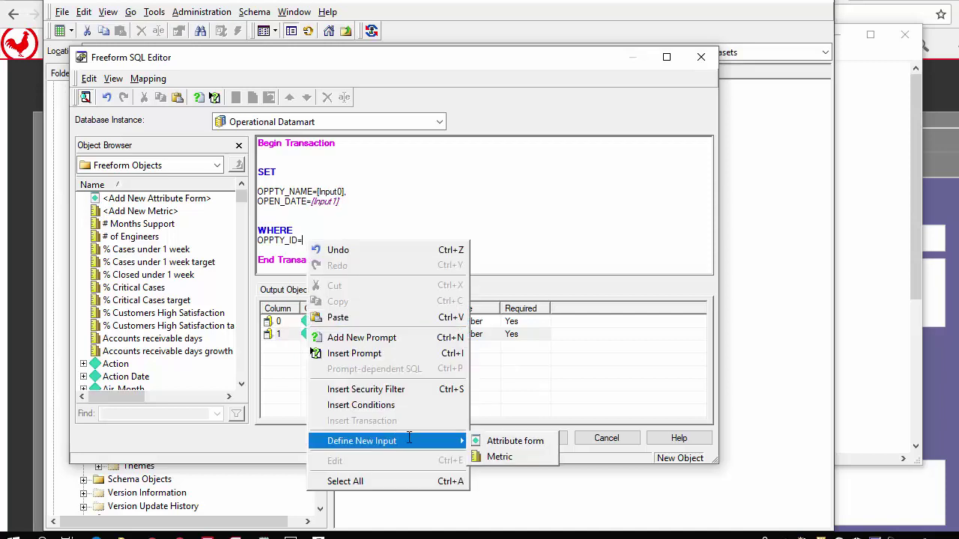
{"action": "left_click", "coordinate": [490, 441]}
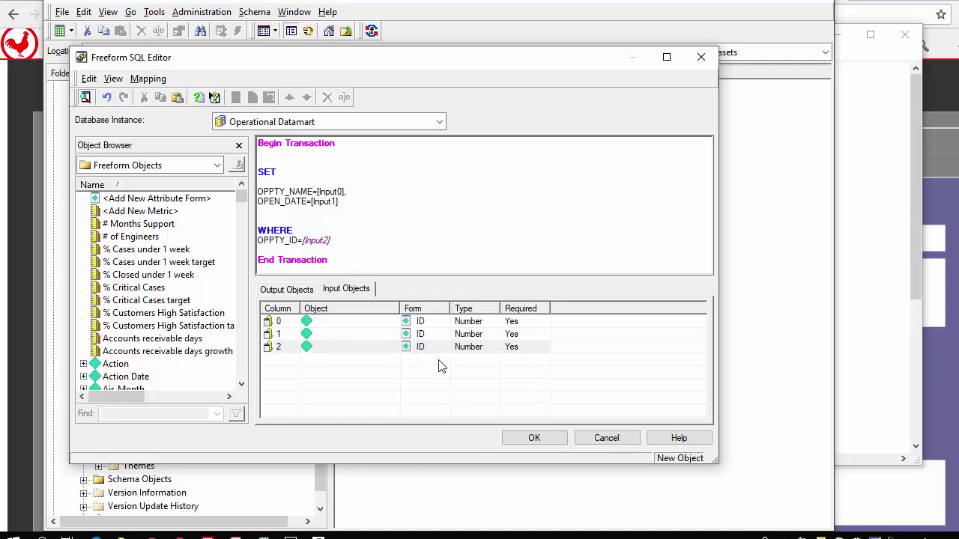
Replace input 0 with My_Opportunity DESC and confirm My_Date ID for input 1.
{"action": "left_click", "coordinate": [328, 320]}
{"action": "right_click", "coordinate": [303, 323]}
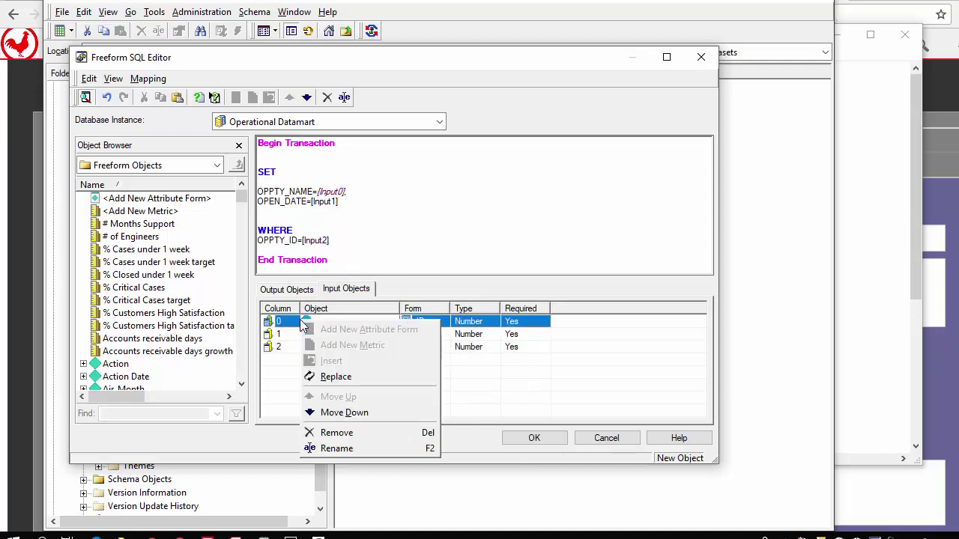
{"action": "left_click", "coordinate": [344, 379]}
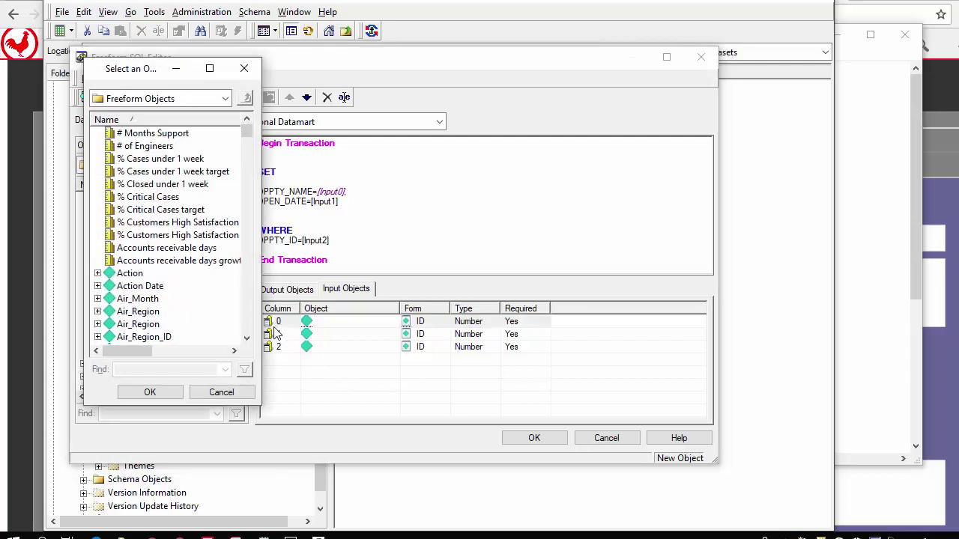
{"action": "left_click", "coordinate": [250, 317]}
{"action": "left_click_drag", "start_coordinate": [250, 137], "coordinate": [260, 220]}
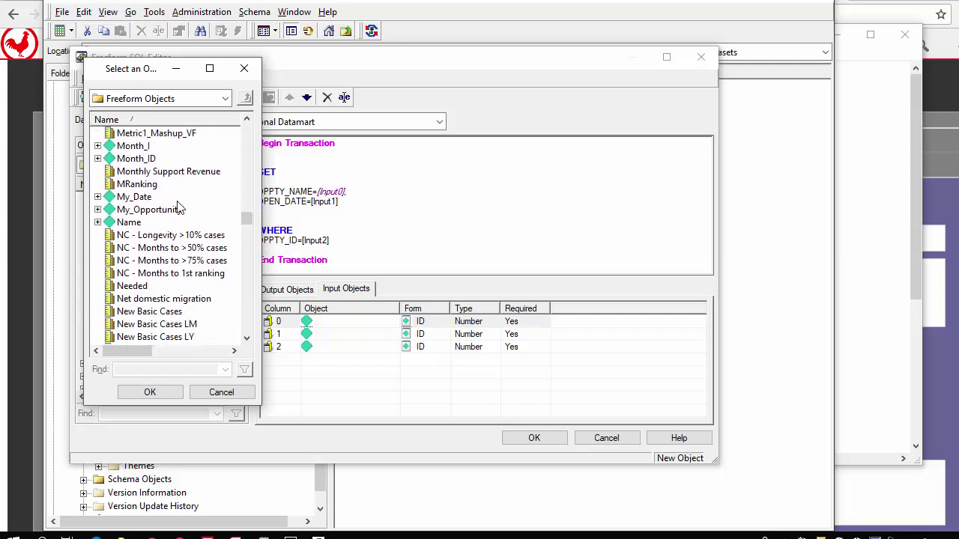
{"action": "left_click", "coordinate": [98, 210]}
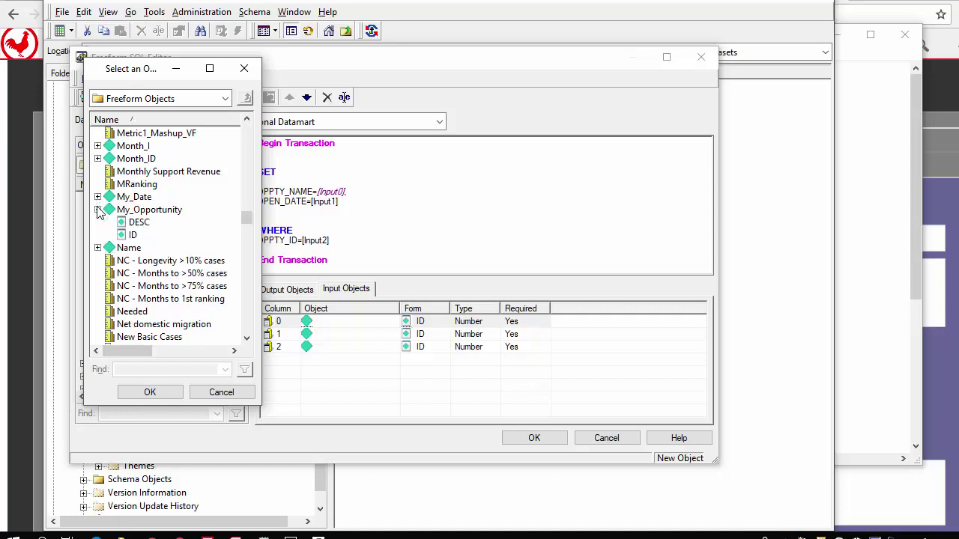
{"action": "left_click_drag", "start_coordinate": [133, 224], "coordinate": [351, 325]}
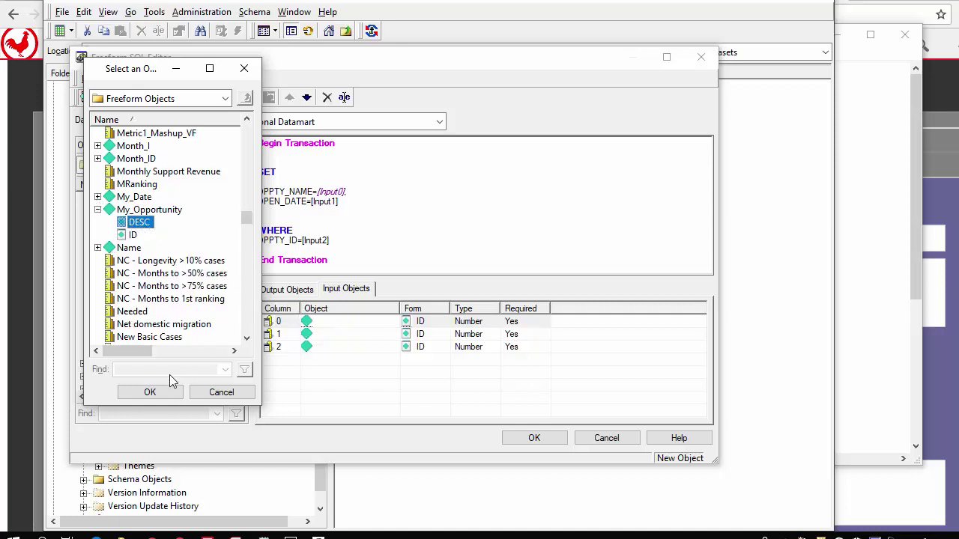
{"action": "left_click", "coordinate": [150, 392]}
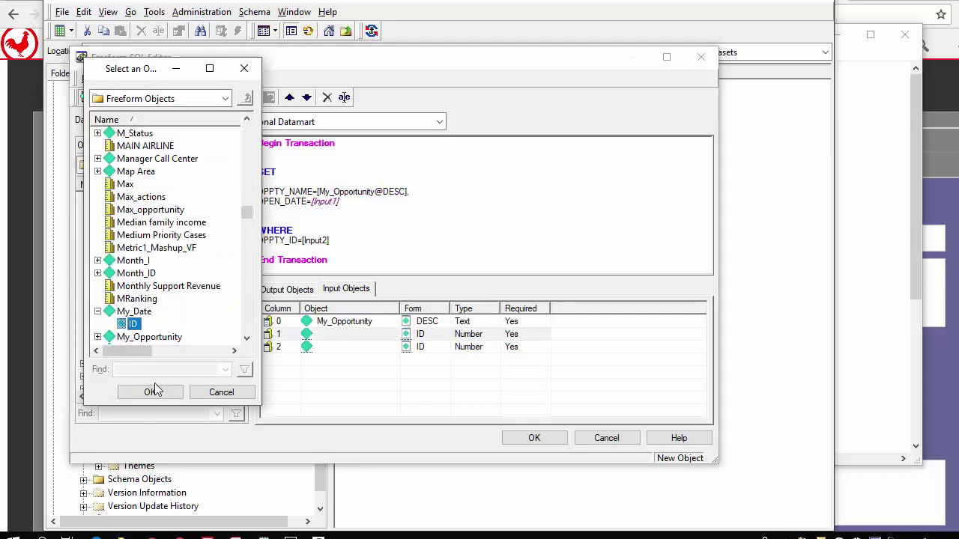
{"action": "left_click", "coordinate": [150, 392]}
Replace input 2 with the My_Opportunity ID form.
{"action": "left_click", "coordinate": [341, 347]}
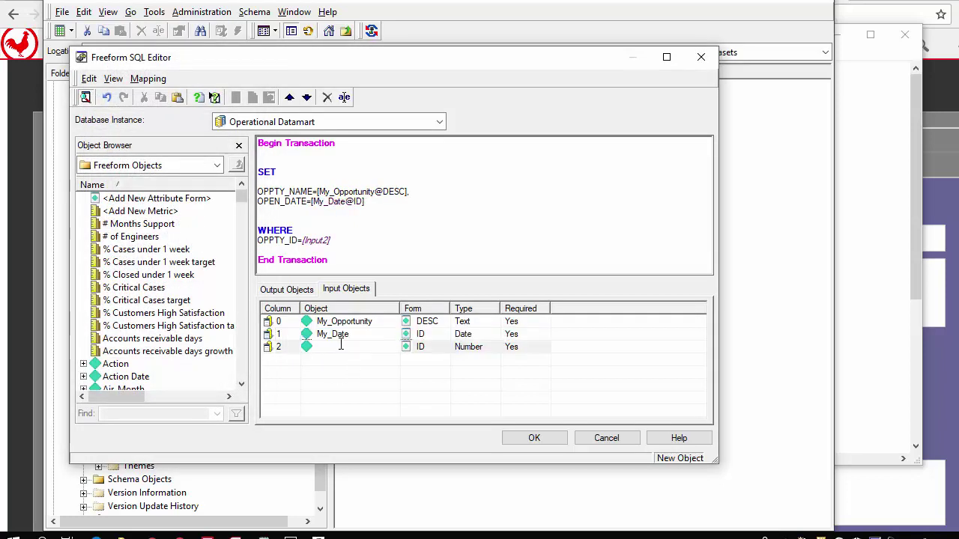
{"action": "right_click", "coordinate": [340, 347]}
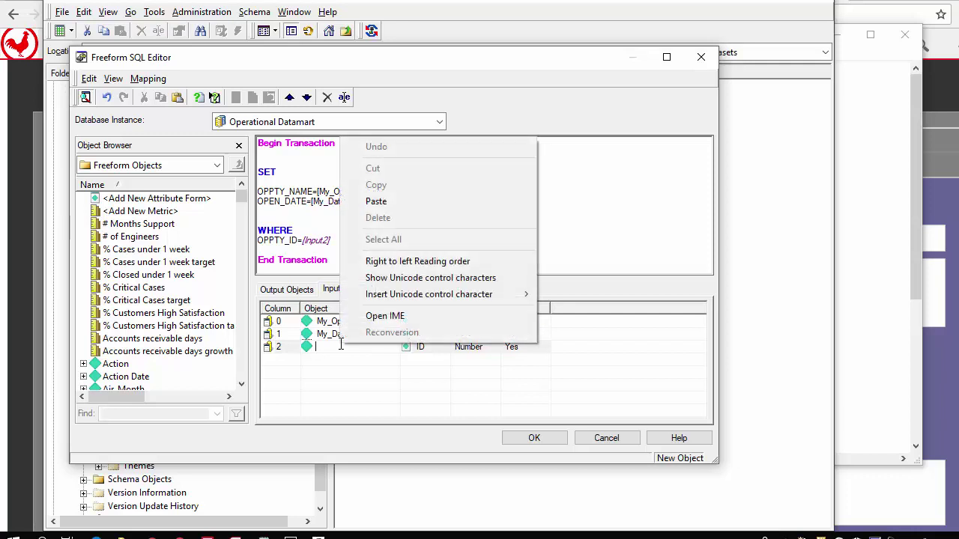
{"action": "left_click", "coordinate": [326, 353]}
{"action": "right_click", "coordinate": [326, 349]}
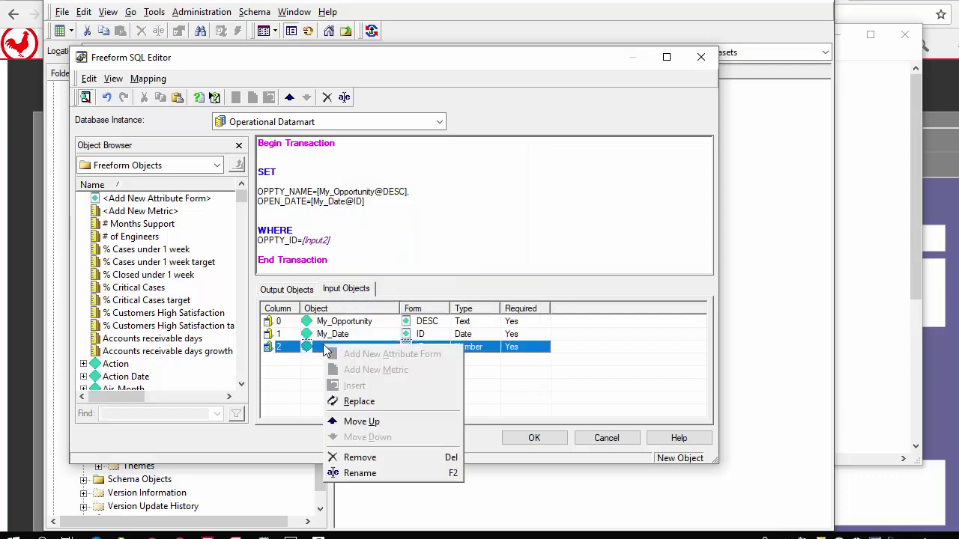
{"action": "left_click", "coordinate": [345, 399]}
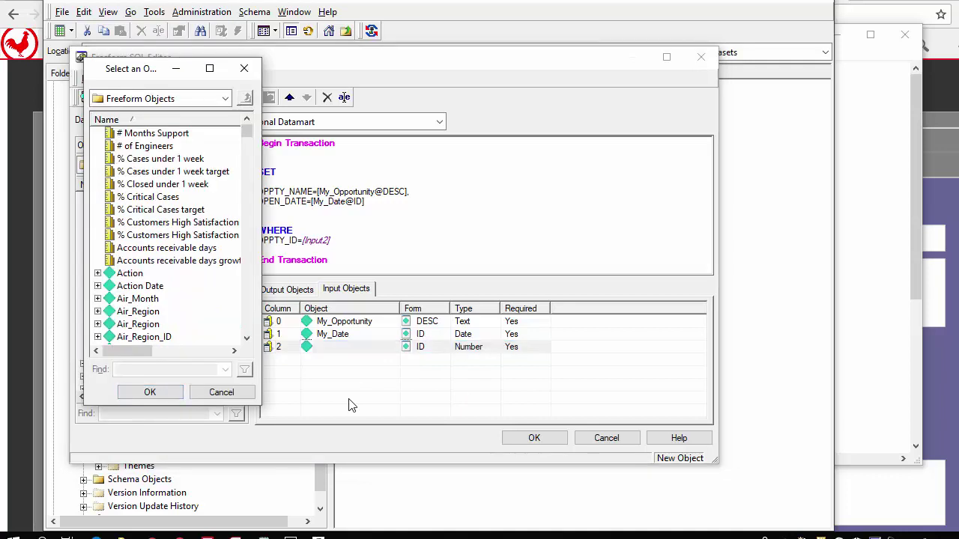
{"action": "scroll", "coordinate": [246, 321], "scroll_direction": "down", "scroll_amount": 20}
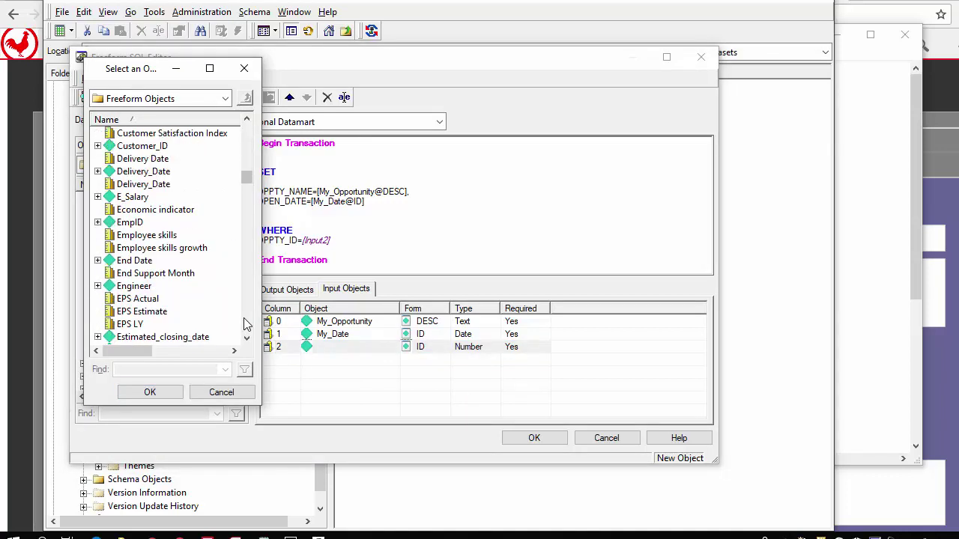
{"action": "scroll", "coordinate": [246, 324], "scroll_direction": "down", "scroll_amount": 6}
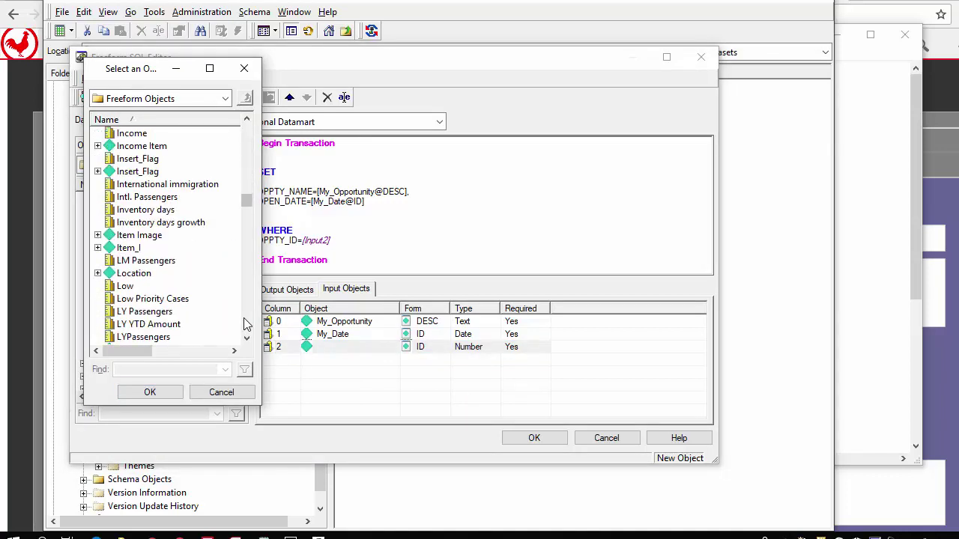
{"action": "scroll", "coordinate": [247, 323], "scroll_direction": "down", "scroll_amount": 7}
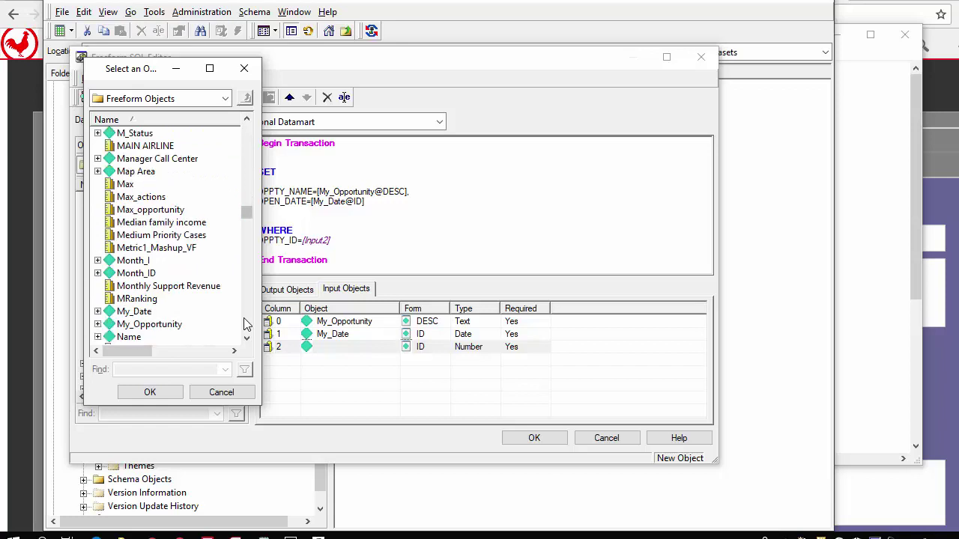
{"action": "left_click", "coordinate": [97, 325]}
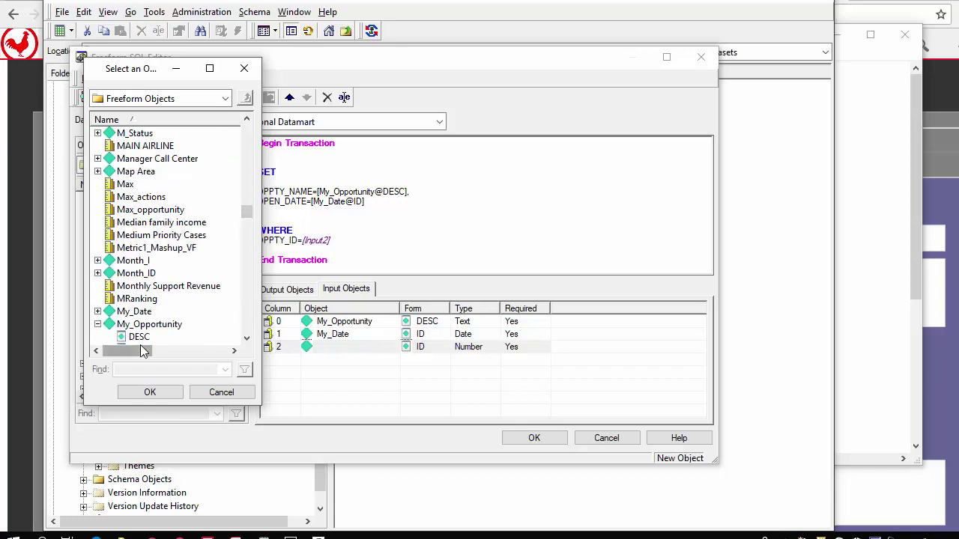
{"action": "left_click", "coordinate": [247, 339]}
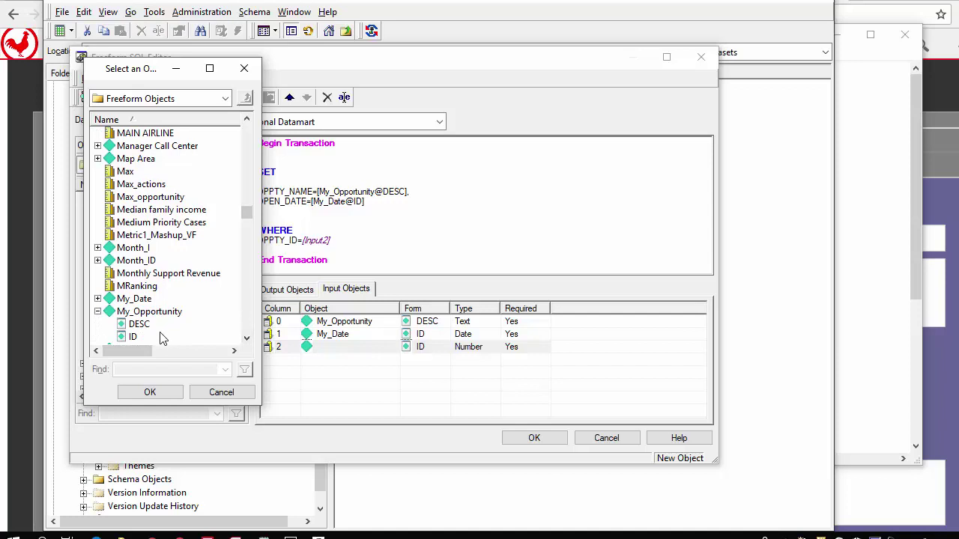
{"action": "left_click", "coordinate": [139, 337]}
{"action": "left_click", "coordinate": [161, 393]}
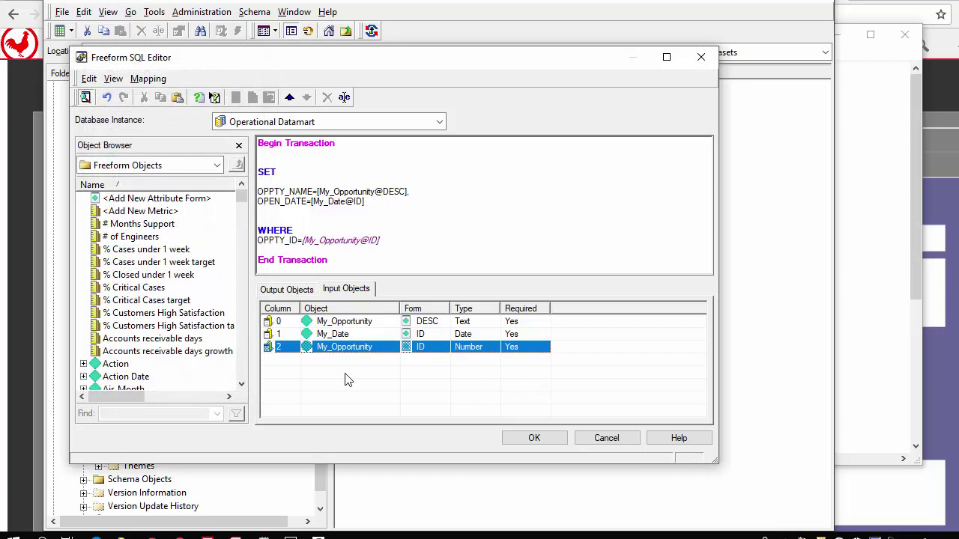
Make the OPEN_DATE line input-dependent text.
{"action": "left_click", "coordinate": [369, 334]}
{"action": "left_click", "coordinate": [377, 204]}
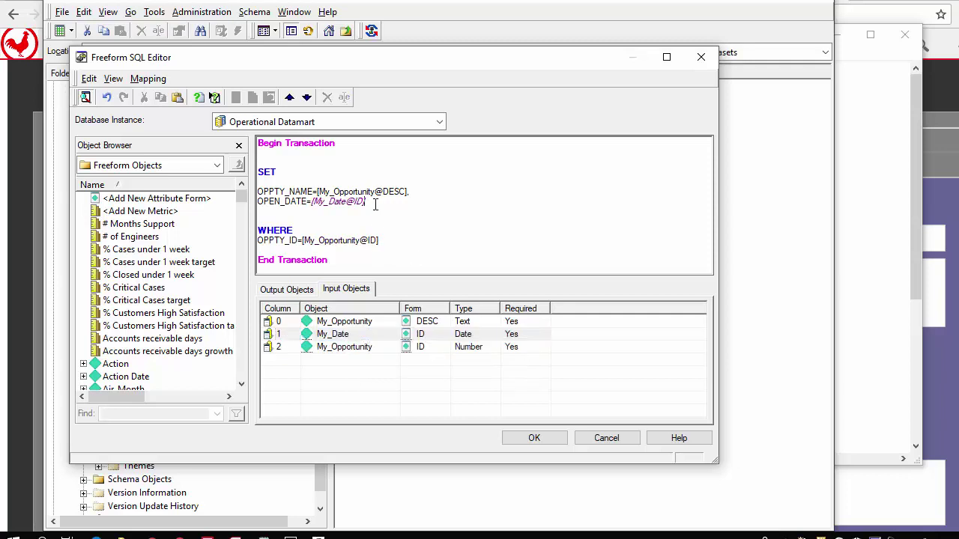
{"action": "key", "text": "shift+Home"}
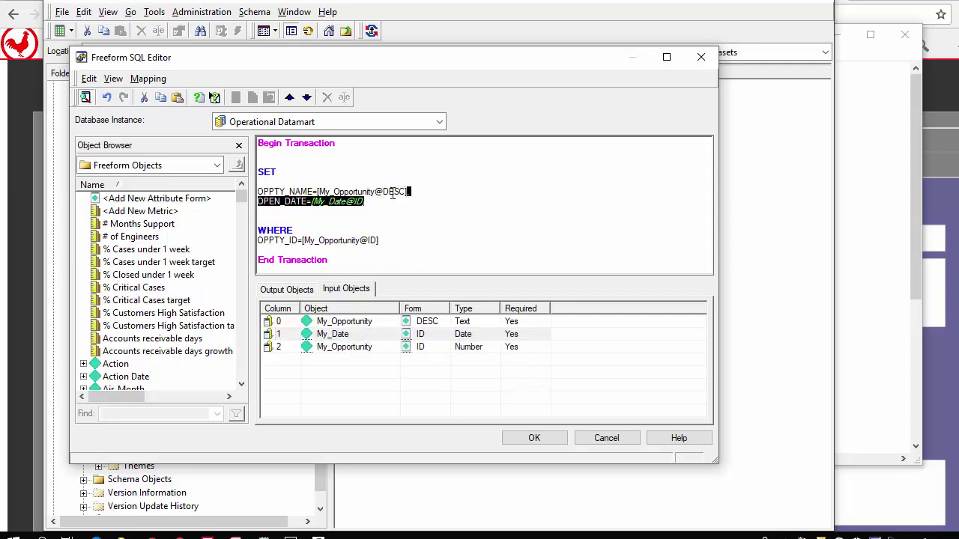
{"action": "right_click", "coordinate": [344, 208]}
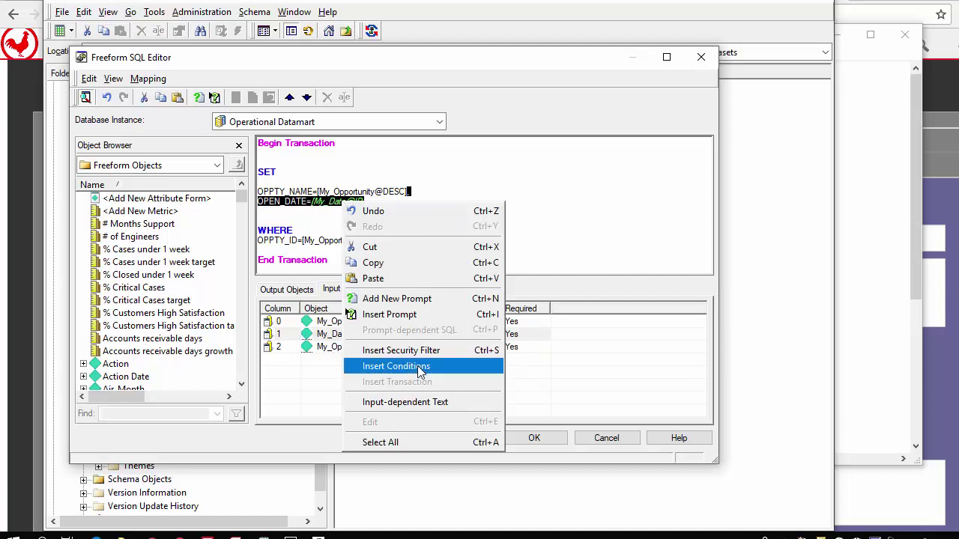
{"action": "left_click", "coordinate": [410, 403]}
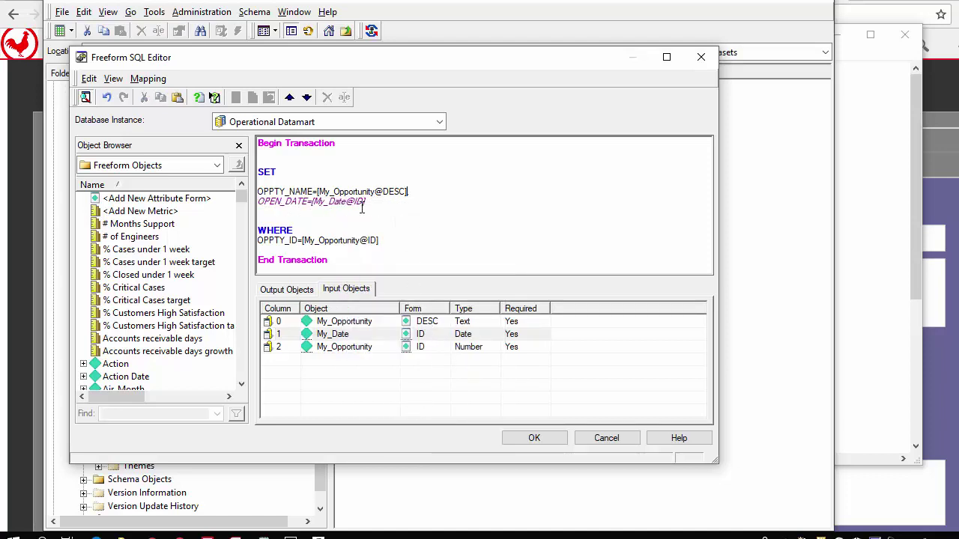
Set the My_Date input's Required option to No and view the Output Objects list.
{"action": "left_click", "coordinate": [527, 334]}
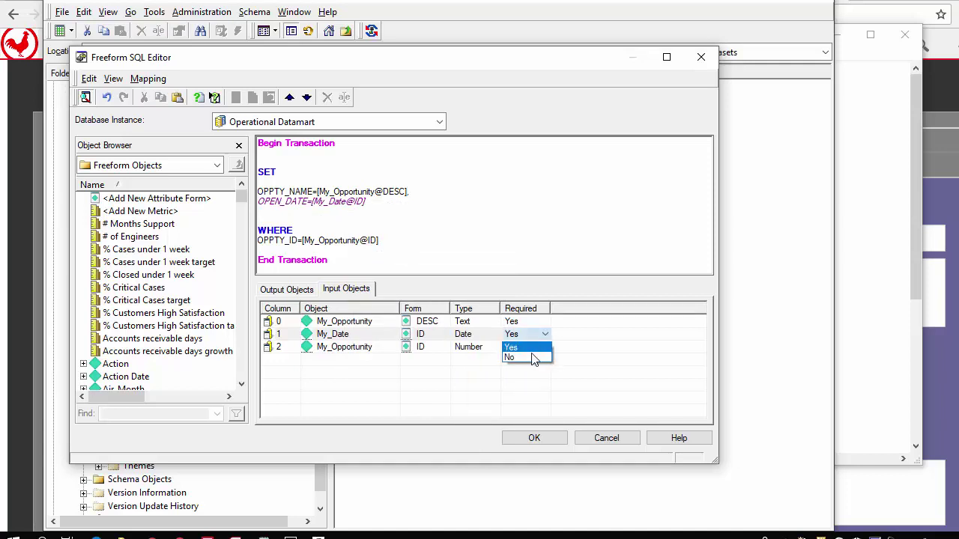
{"action": "left_click", "coordinate": [534, 358]}
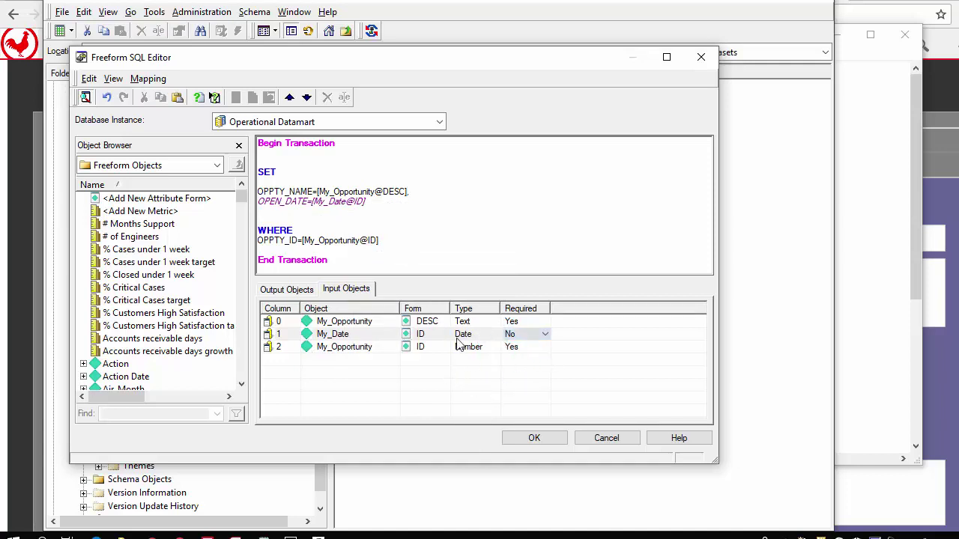
{"action": "left_click", "coordinate": [297, 292]}
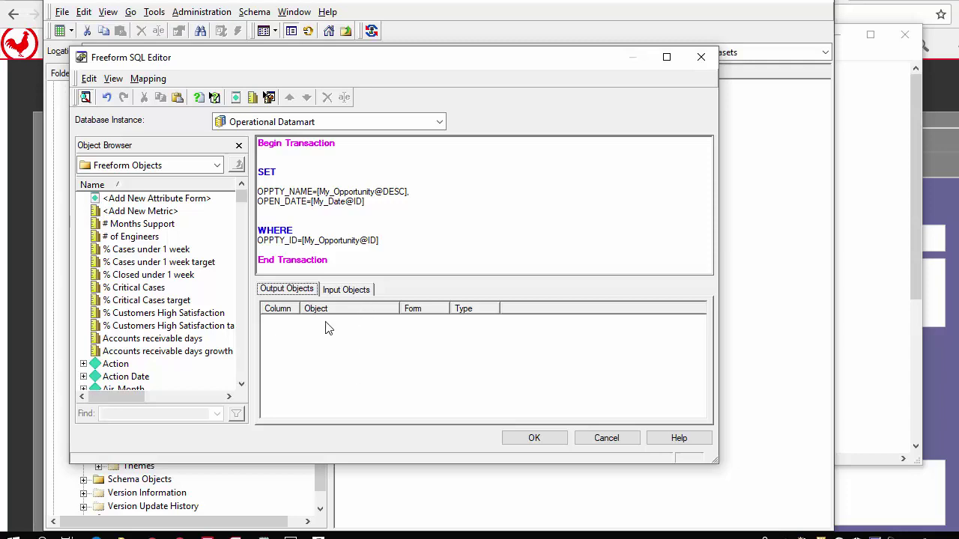
Add a new output object named My_Output_Test.
{"action": "left_click", "coordinate": [235, 97]}
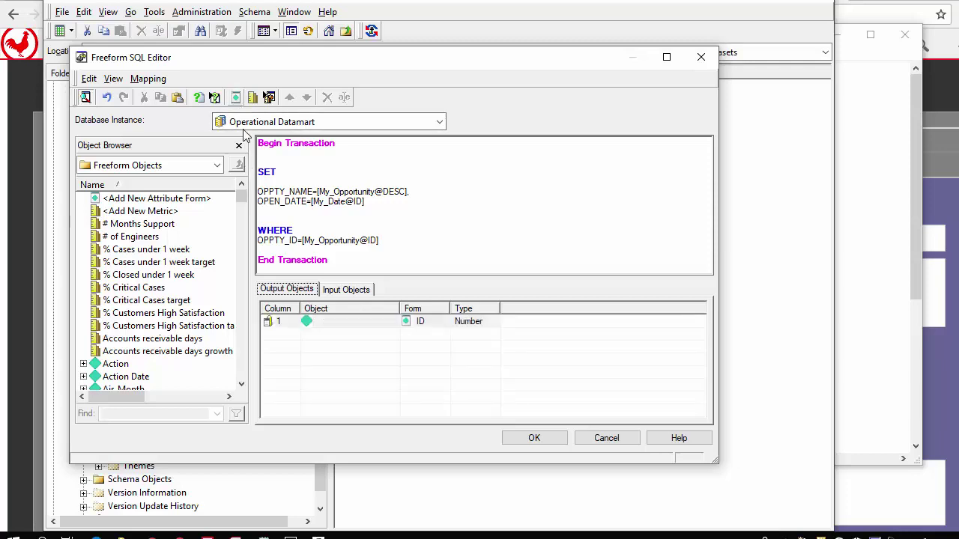
{"action": "left_click", "coordinate": [348, 321]}
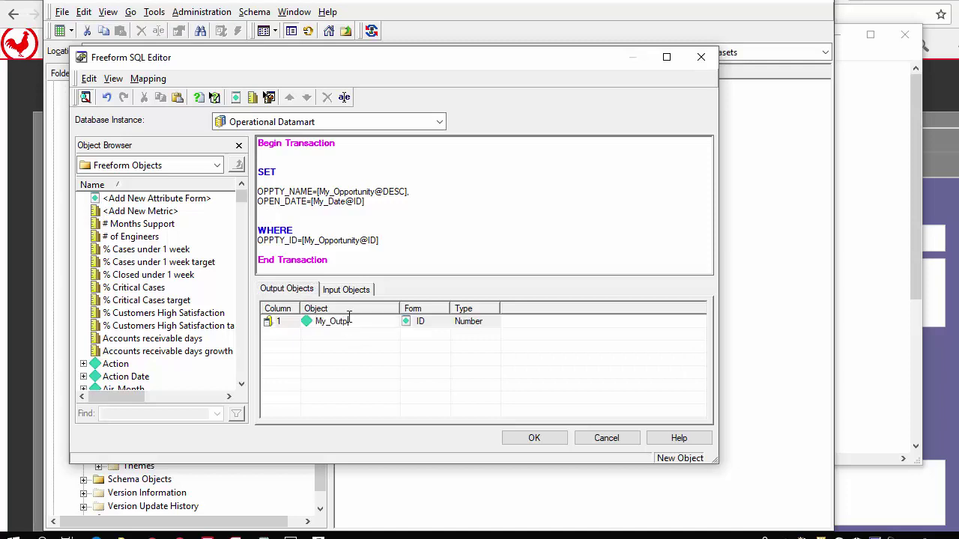
{"action": "type", "text": "My_Output_Test"}
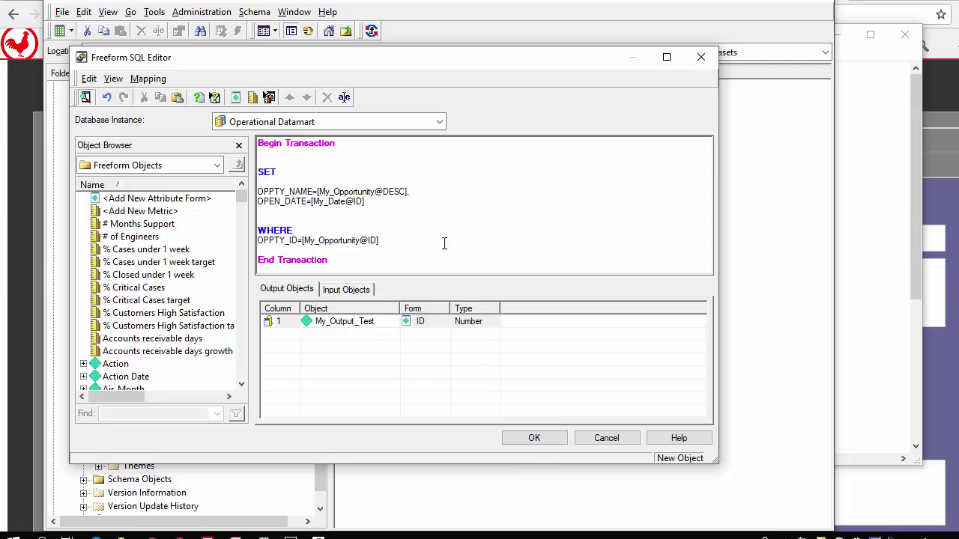
Remove the blank lines around SET and accept the freeform SQL definition.
{"action": "left_click", "coordinate": [332, 182]}
{"action": "key", "text": "Delete"}
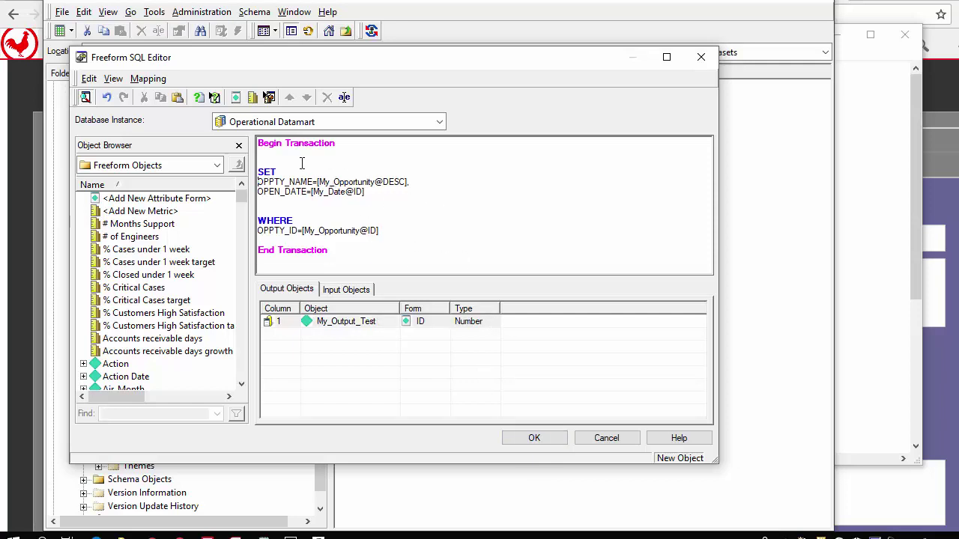
{"action": "key", "text": "Delete"}
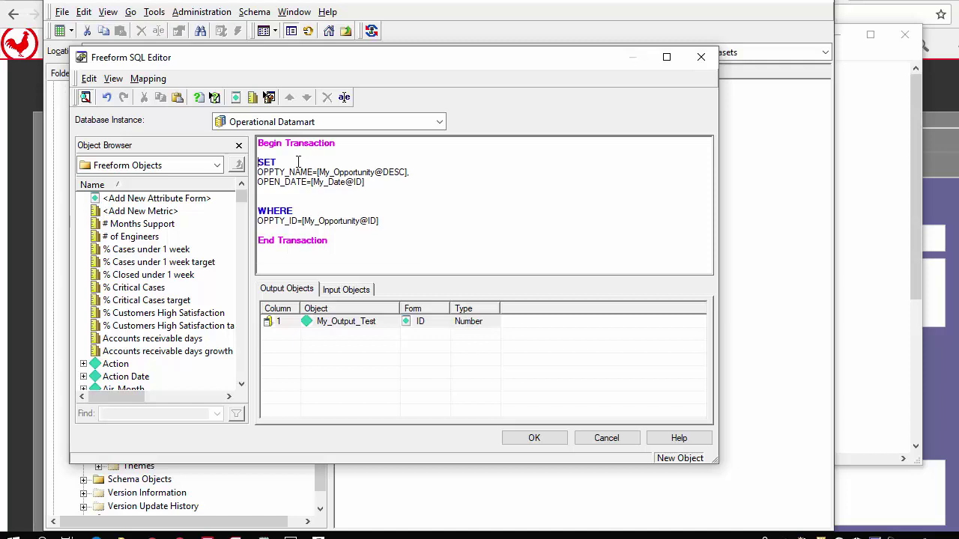
{"action": "left_click", "coordinate": [530, 443]}
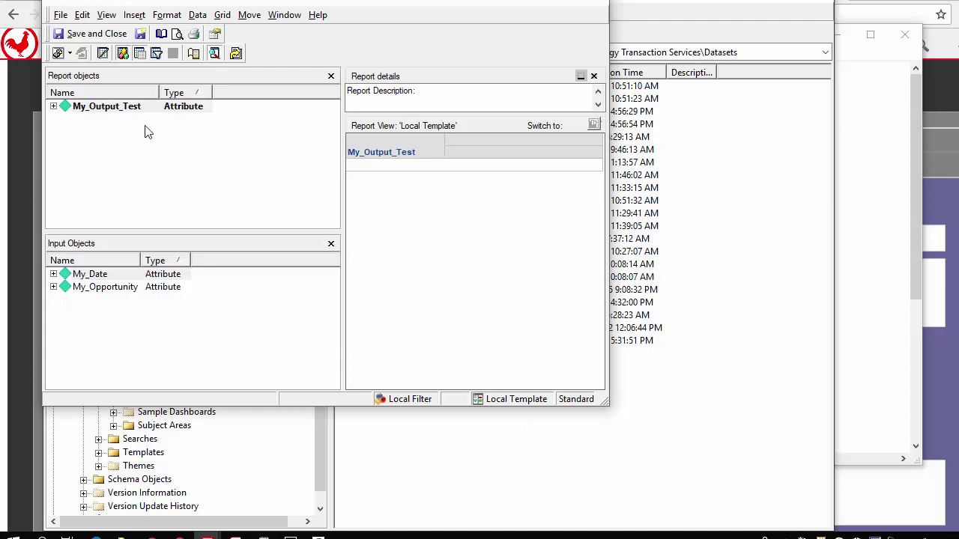
Save the report as 'MicroRooster Transaction' in the Datasets folder.
{"action": "left_click", "coordinate": [60, 15]}
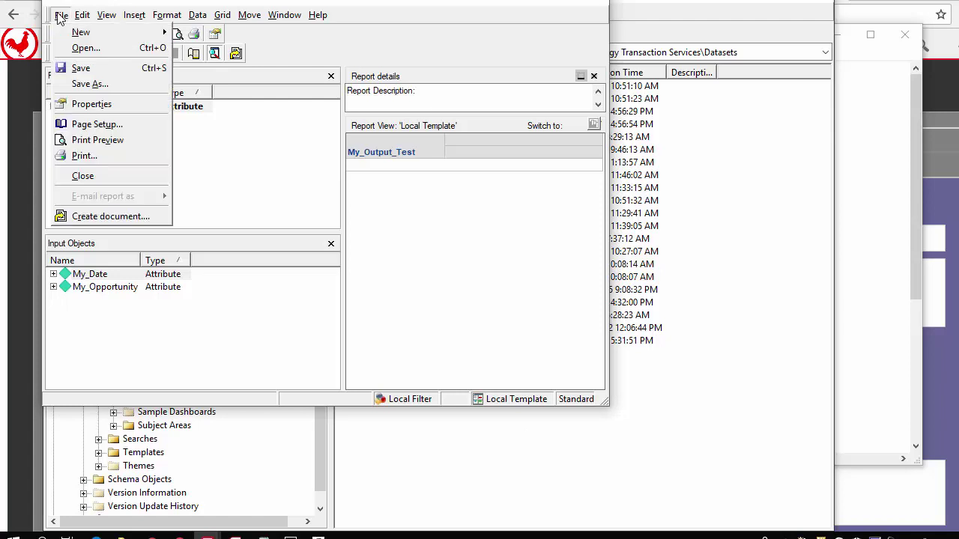
{"action": "left_click", "coordinate": [86, 82]}
{"action": "type", "text": "MicroRooster"}
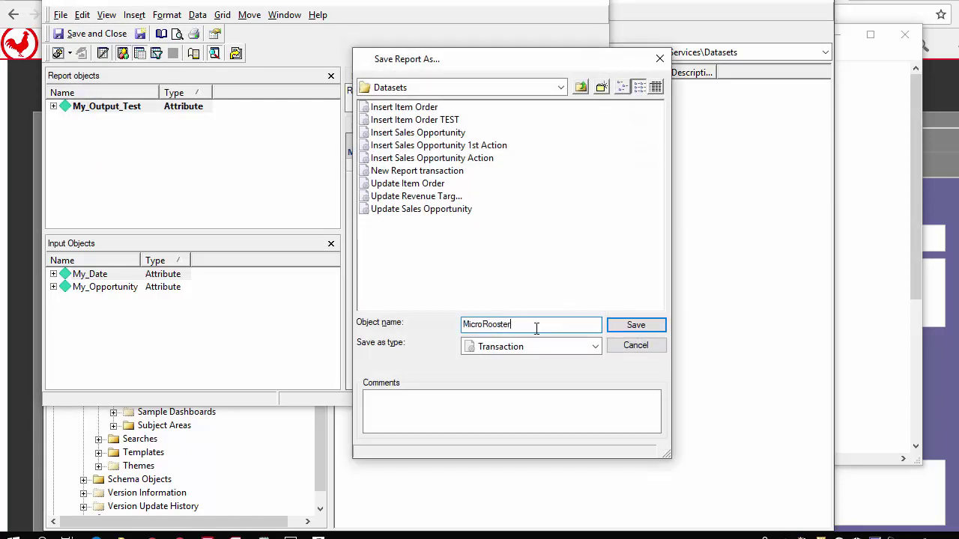
{"action": "type", "text": " Transaction"}
{"action": "left_click", "coordinate": [637, 327]}
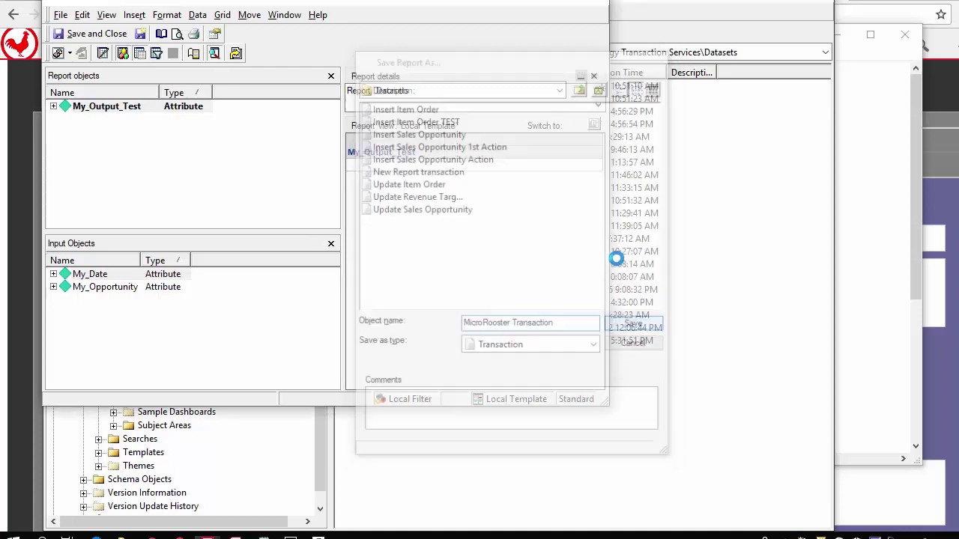
{"action": "right_click", "coordinate": [420, 316]}
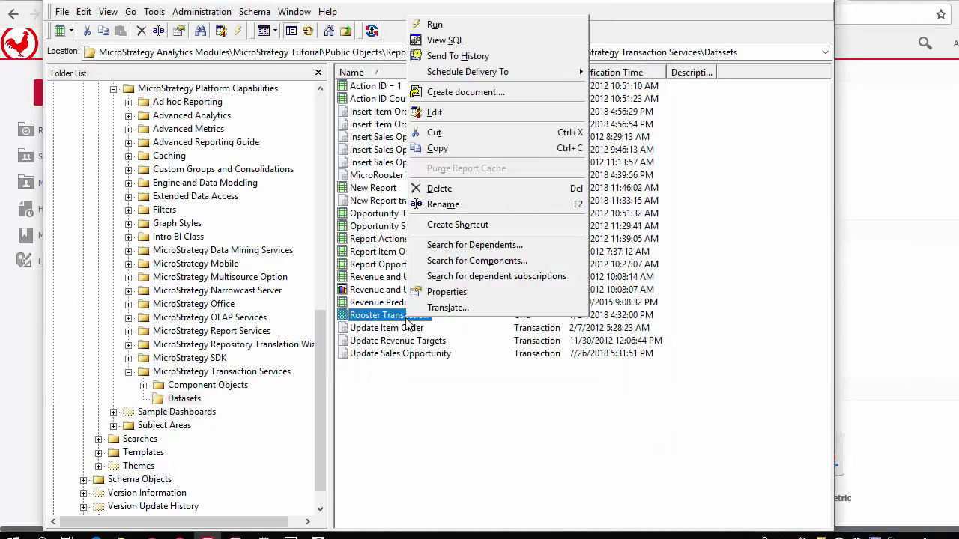
Set Rooster Transaction's report caching to Disabled, then save and close it.
{"action": "left_click", "coordinate": [452, 114]}
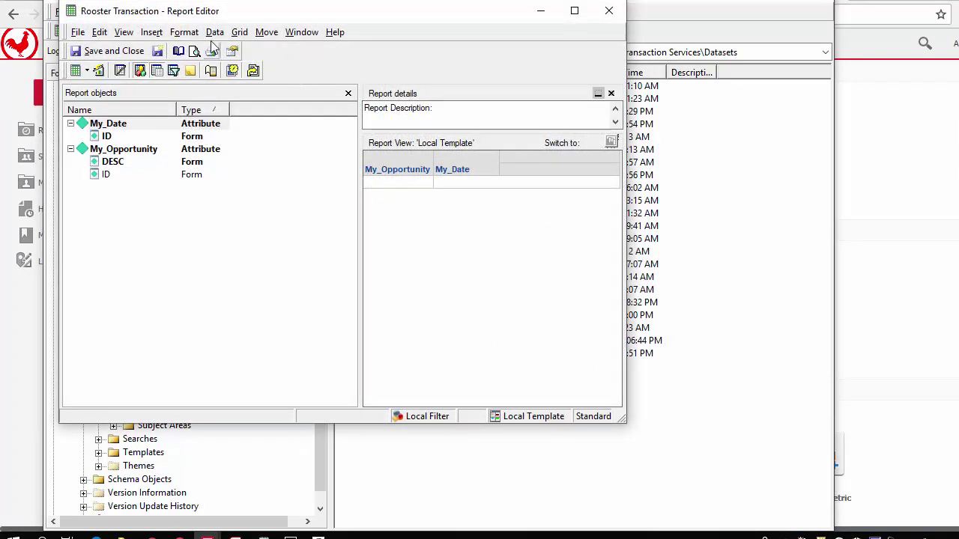
{"action": "left_click", "coordinate": [217, 34]}
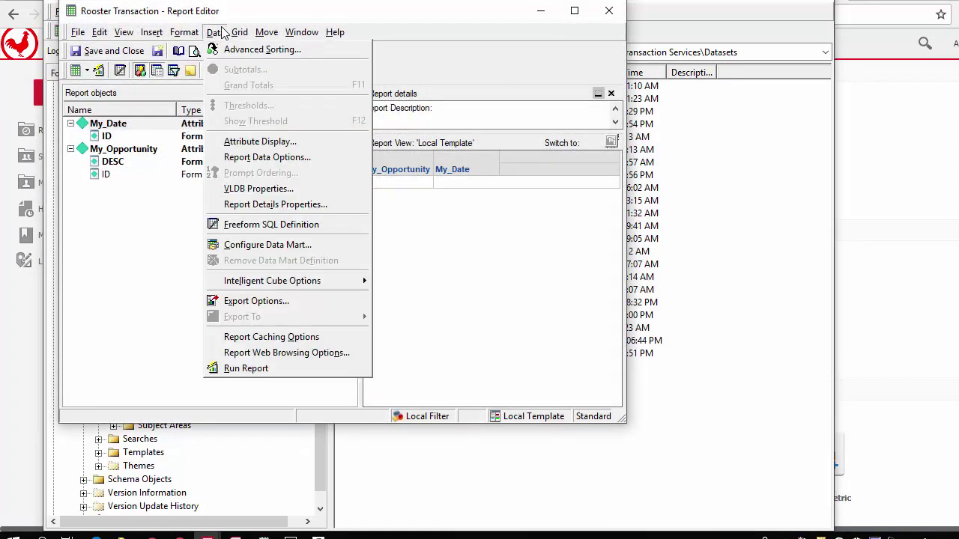
{"action": "left_click", "coordinate": [285, 336]}
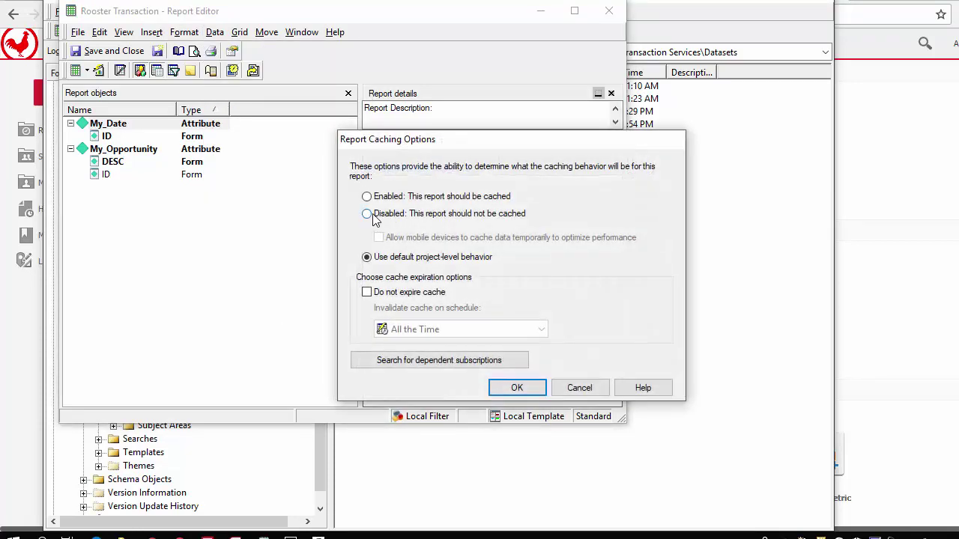
{"action": "left_click", "coordinate": [374, 216]}
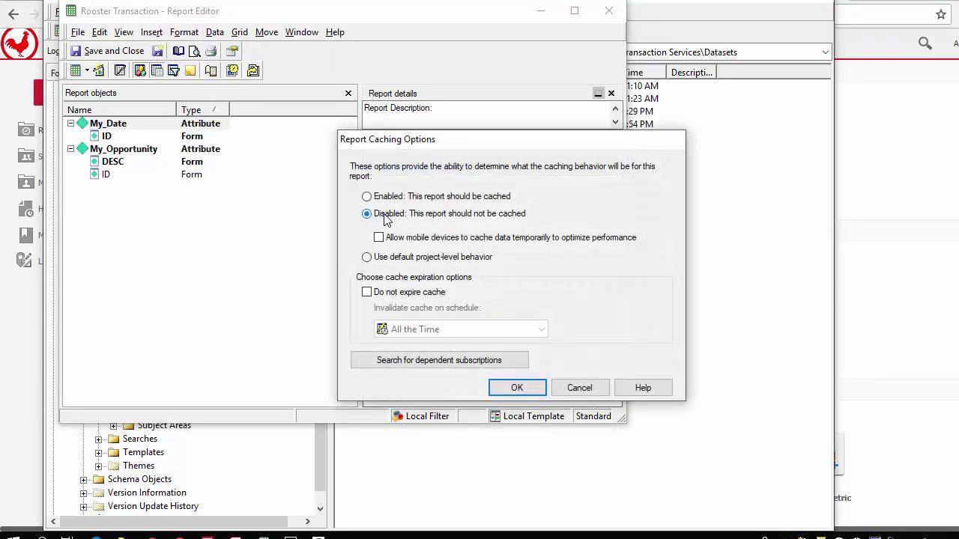
{"action": "left_click", "coordinate": [519, 387]}
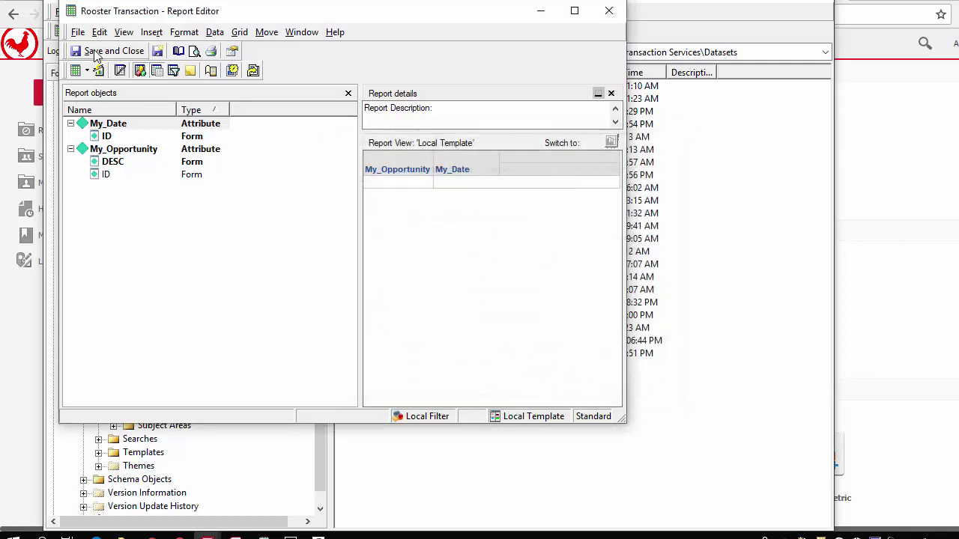
{"action": "left_click", "coordinate": [94, 50]}
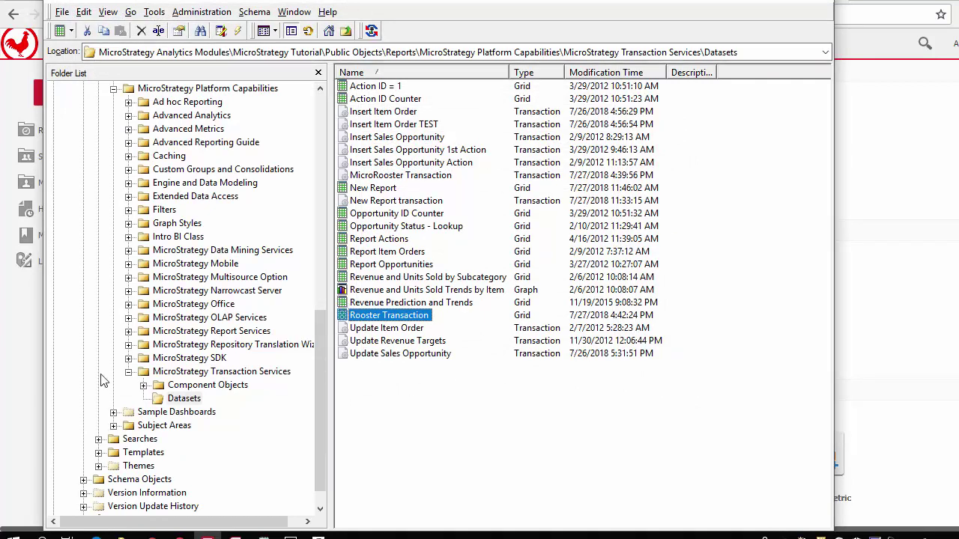
In MicroStrategy Web, create a new dashboard from the blank template.
{"action": "left_click", "coordinate": [16, 389]}
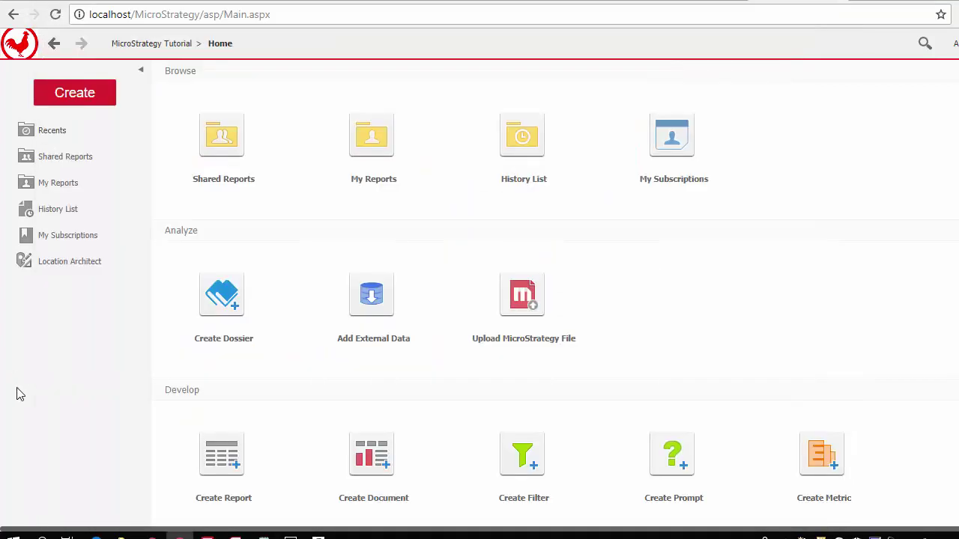
{"action": "left_click", "coordinate": [85, 99]}
{"action": "mouse_move", "coordinate": [127, 185]}
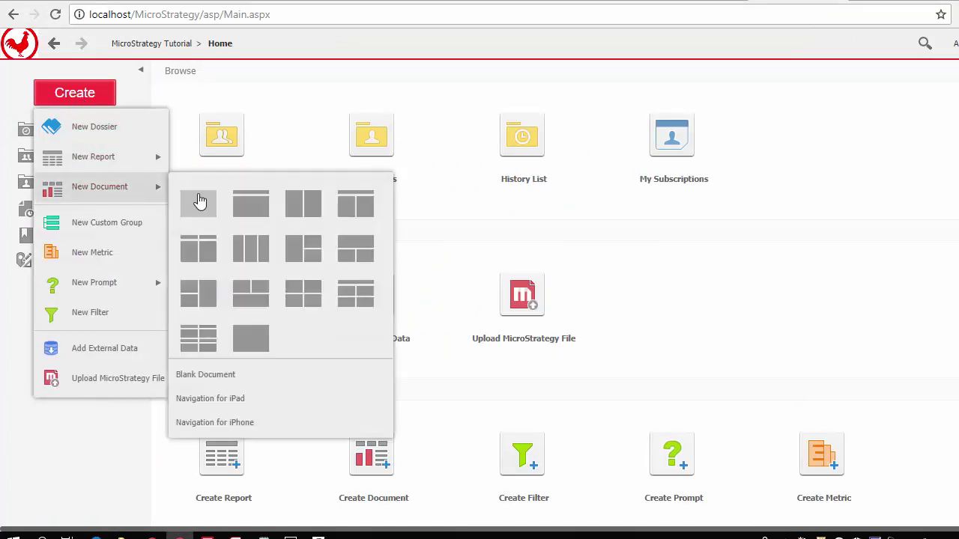
{"action": "left_click", "coordinate": [201, 204]}
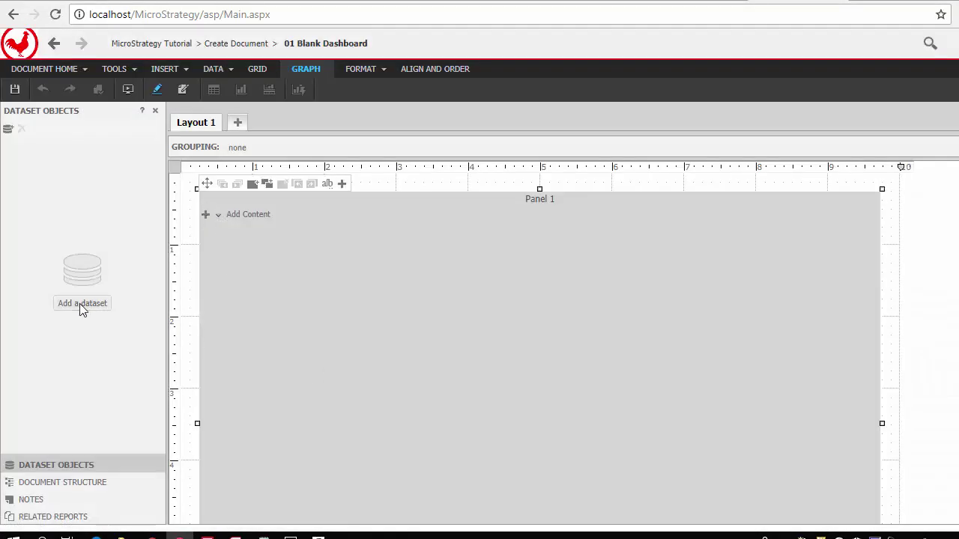
Add the Rooster Transaction dataset and place it on Panel 1 as a formatted grid.
{"action": "left_click", "coordinate": [80, 303]}
{"action": "left_click", "coordinate": [408, 296]}
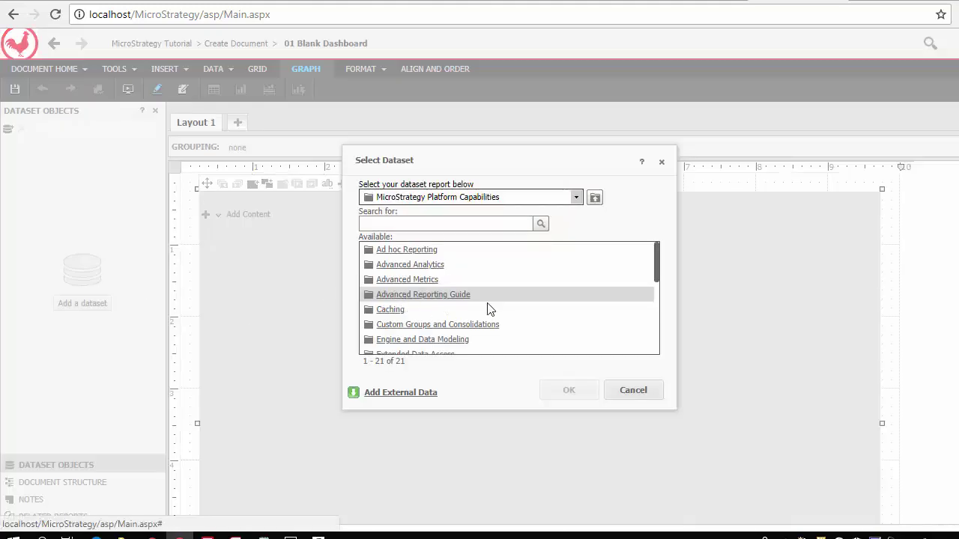
{"action": "left_click", "coordinate": [657, 325]}
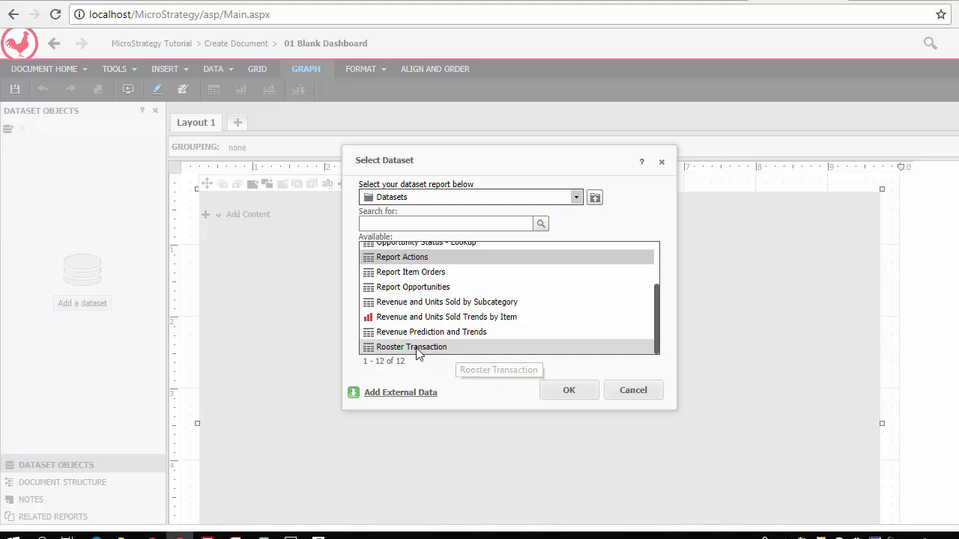
{"action": "left_click", "coordinate": [417, 348]}
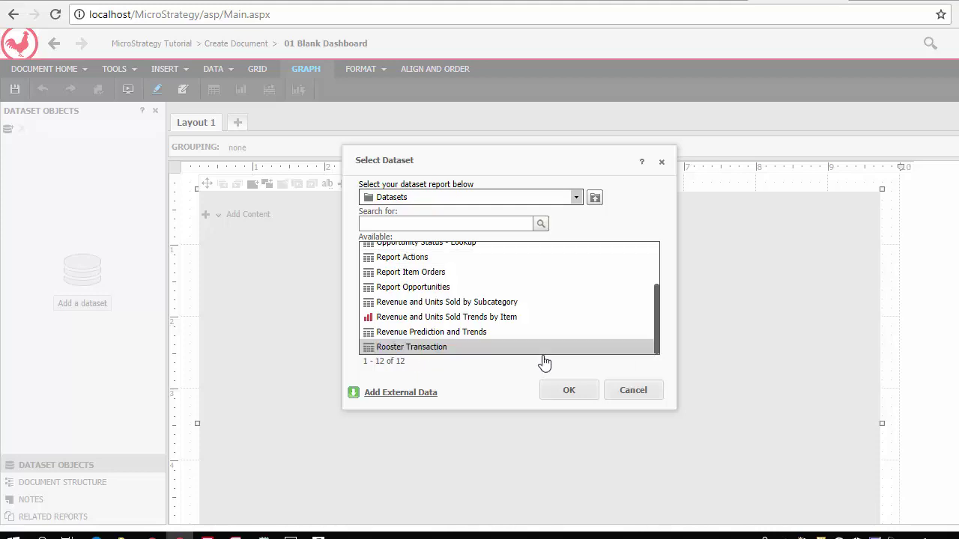
{"action": "left_click", "coordinate": [568, 392]}
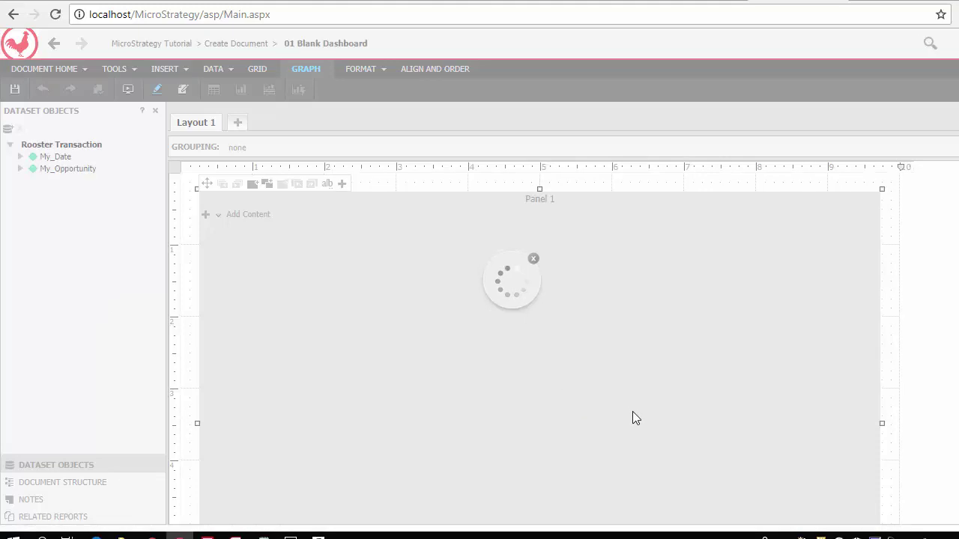
{"action": "right_click", "coordinate": [44, 143]}
{"action": "left_click", "coordinate": [65, 154]}
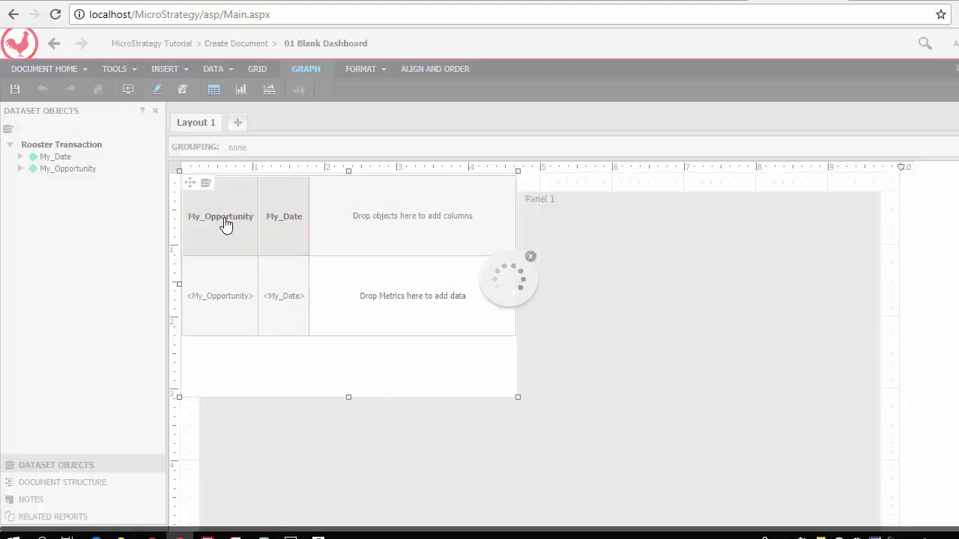
Reposition the grid within Panel 1 and add a new empty panel.
{"action": "left_click_drag", "start_coordinate": [225, 220], "coordinate": [372, 300]}
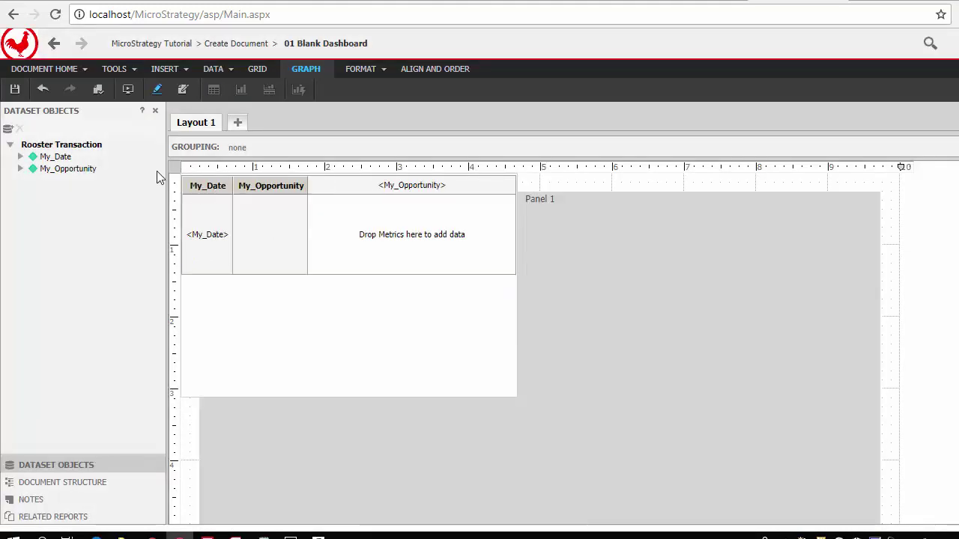
{"action": "left_click_drag", "start_coordinate": [191, 186], "coordinate": [320, 274]}
{"action": "left_click", "coordinate": [250, 188]}
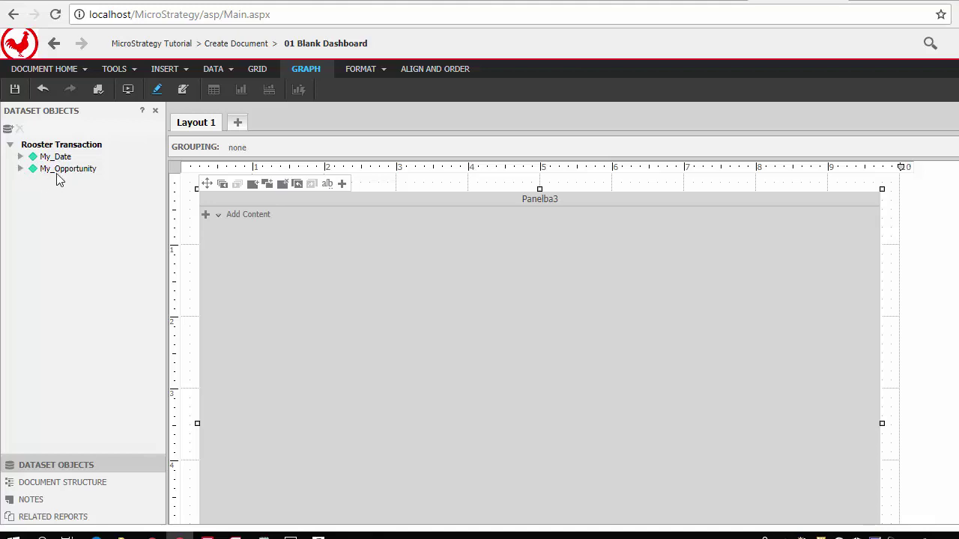
Place My_Opportunity ID, My_Opportunity DESC and My_Date ID text fields on the new panel.
{"action": "left_click", "coordinate": [50, 170]}
{"action": "left_click", "coordinate": [20, 169]}
{"action": "left_click_drag", "start_coordinate": [53, 181], "coordinate": [231, 276]}
{"action": "left_click_drag", "start_coordinate": [61, 193], "coordinate": [314, 272]}
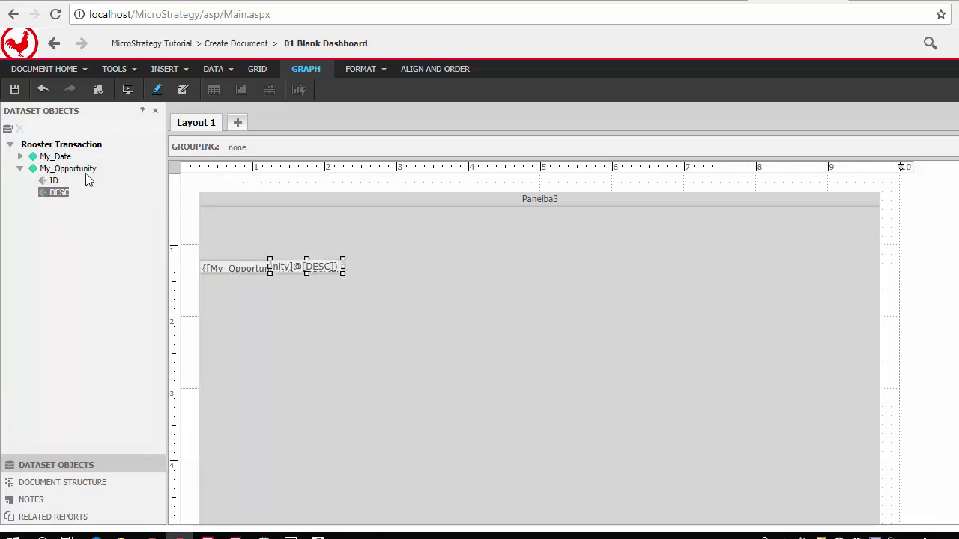
{"action": "left_click", "coordinate": [56, 156]}
{"action": "left_click", "coordinate": [20, 157]}
{"action": "left_click_drag", "start_coordinate": [53, 168], "coordinate": [430, 276]}
{"action": "mouse_move", "coordinate": [330, 269]}
{"action": "left_mouse_down"}
{"action": "mouse_move", "coordinate": [363, 271]}
{"action": "mouse_move", "coordinate": [347, 270]}
{"action": "left_mouse_up"}
Return to Panel 1 and move it with its grid lower.
{"action": "left_click", "coordinate": [377, 328]}
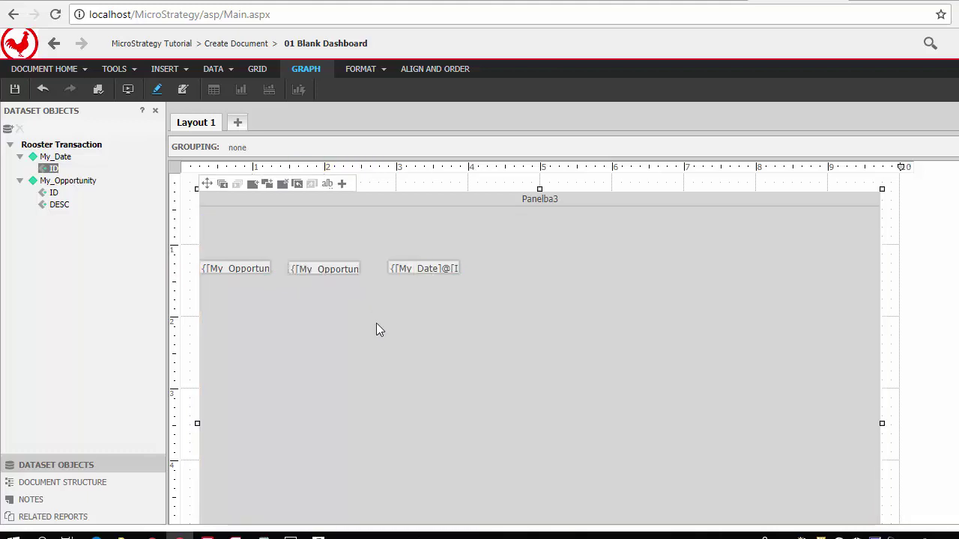
{"action": "left_click", "coordinate": [222, 184]}
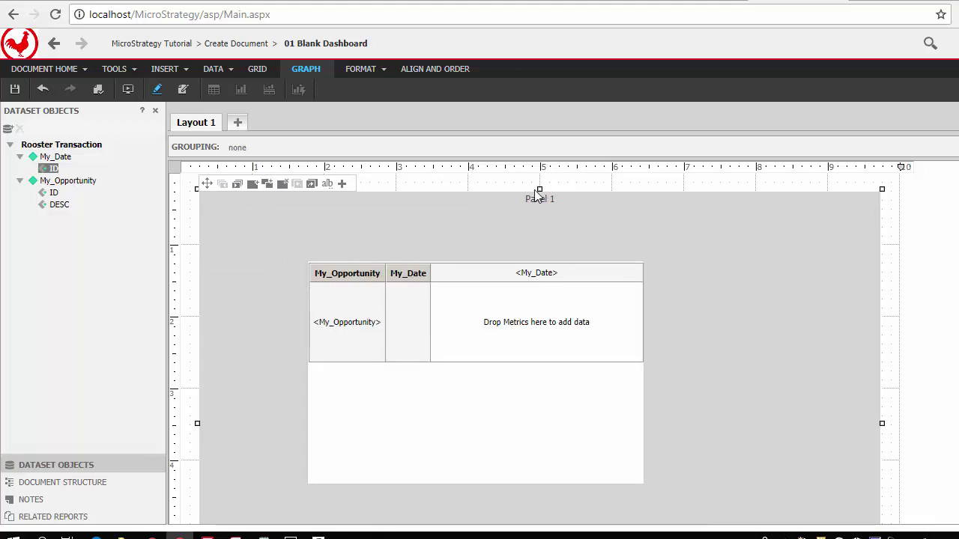
{"action": "left_click_drag", "start_coordinate": [540, 189], "coordinate": [540, 216]}
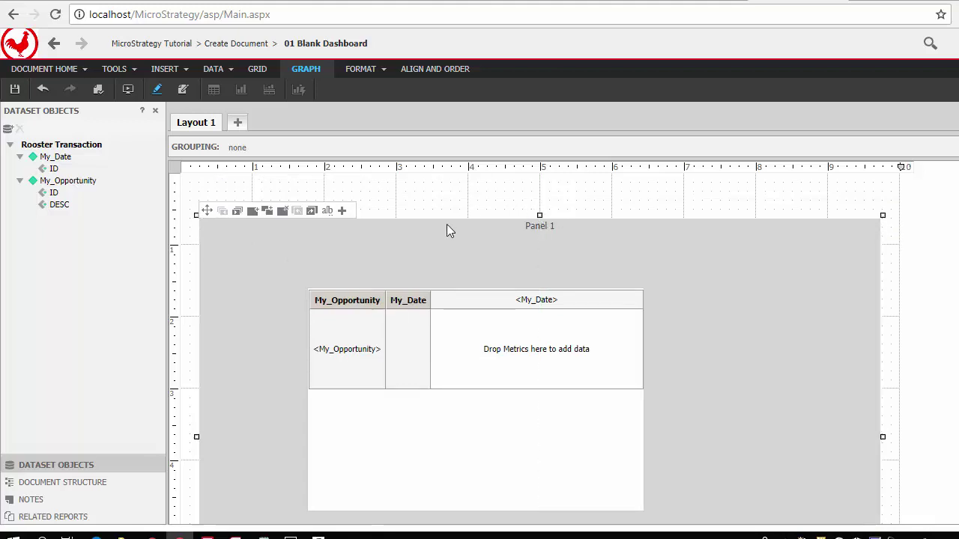
Point the grid's transaction configuration at the MicroRooster Transaction report.
{"action": "right_click", "coordinate": [339, 434]}
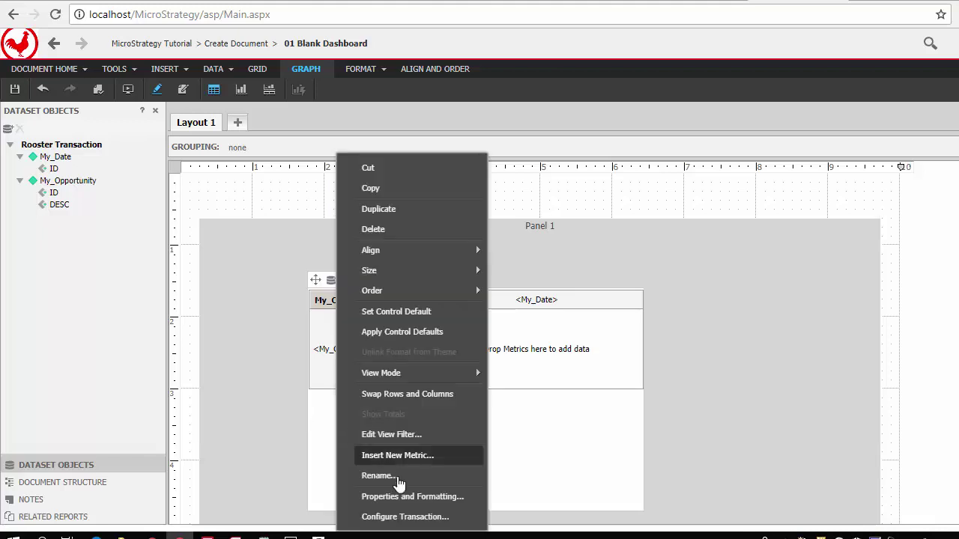
{"action": "left_click", "coordinate": [411, 518]}
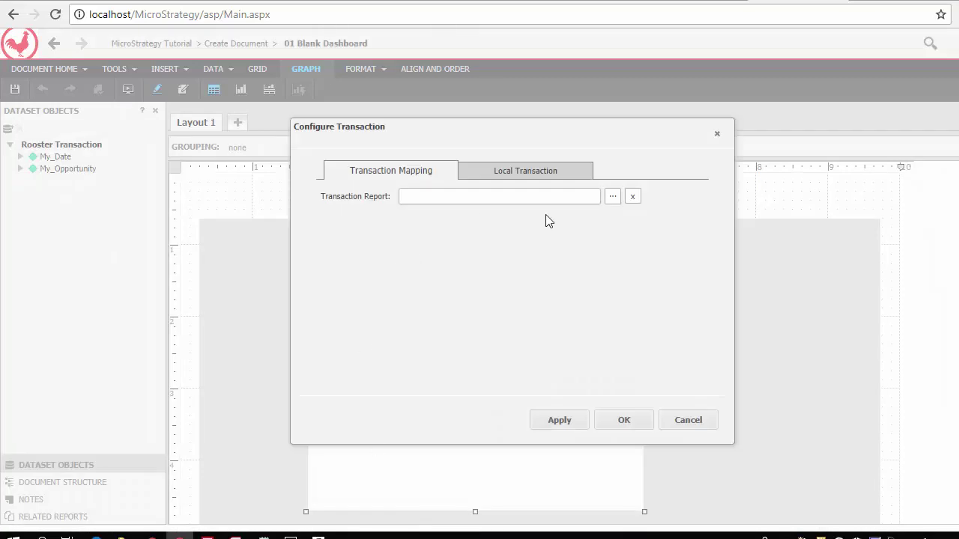
{"action": "left_click", "coordinate": [611, 199]}
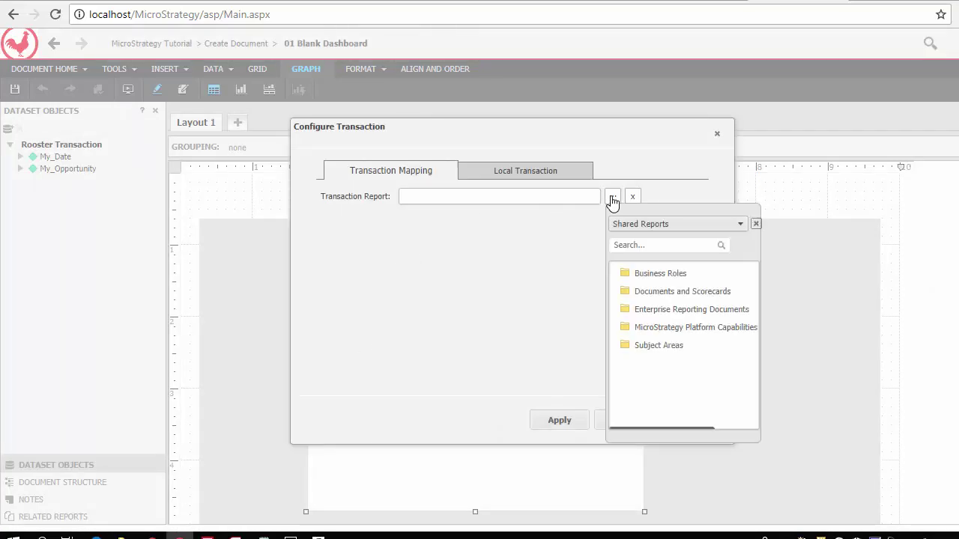
{"action": "left_click", "coordinate": [663, 332]}
{"action": "left_click", "coordinate": [644, 291]}
{"action": "left_click", "coordinate": [646, 291]}
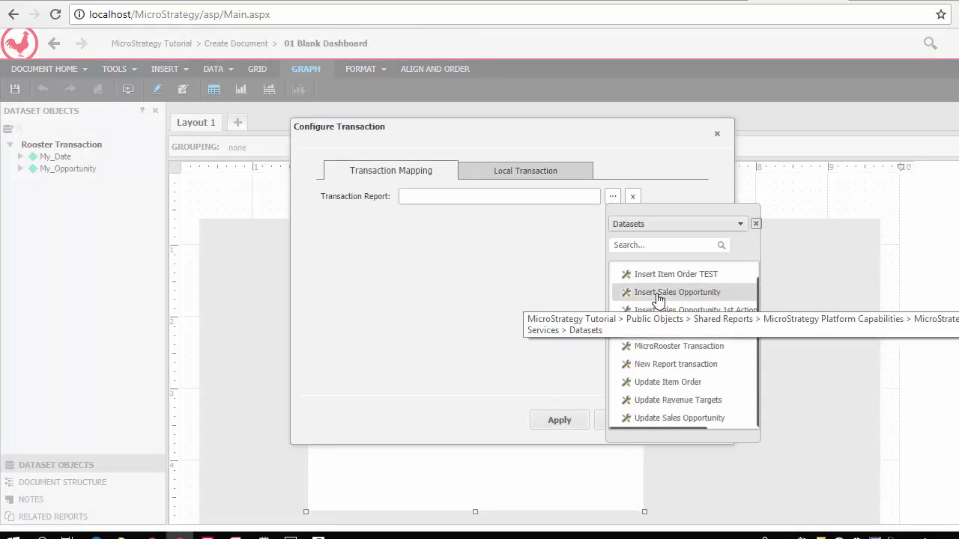
{"action": "left_click", "coordinate": [661, 346]}
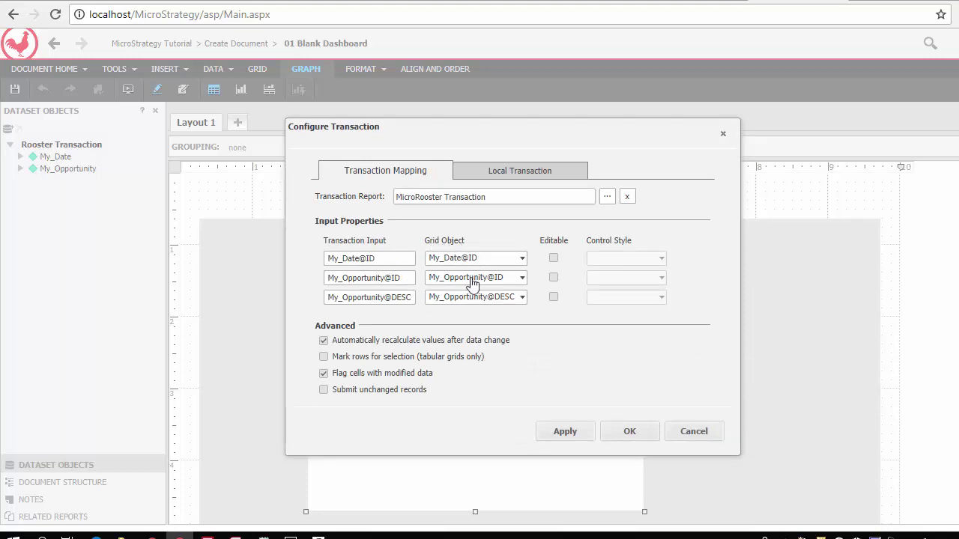
Make opportunity ID, description and date inputs editable, keeping Calendar for the date.
{"action": "left_click", "coordinate": [553, 277]}
{"action": "left_click", "coordinate": [554, 298]}
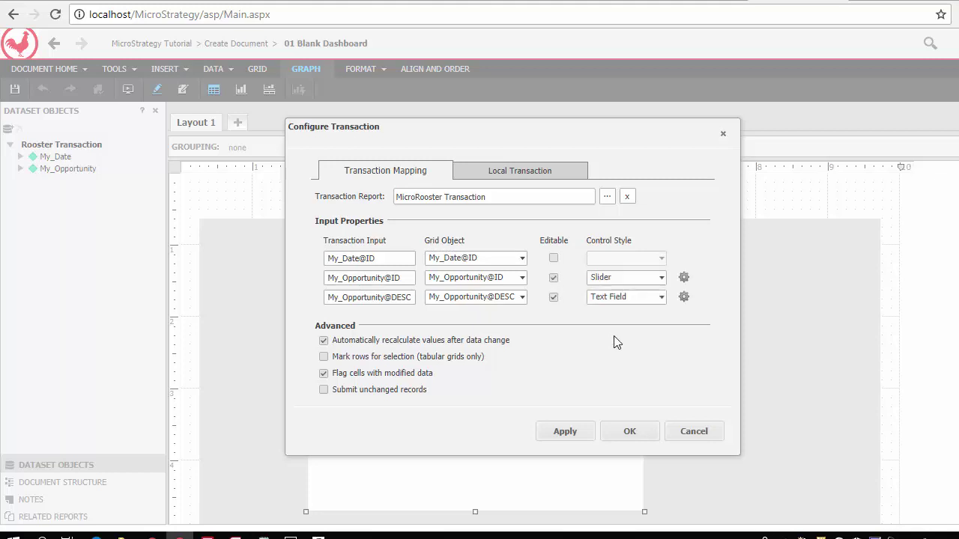
{"action": "left_click", "coordinate": [553, 258]}
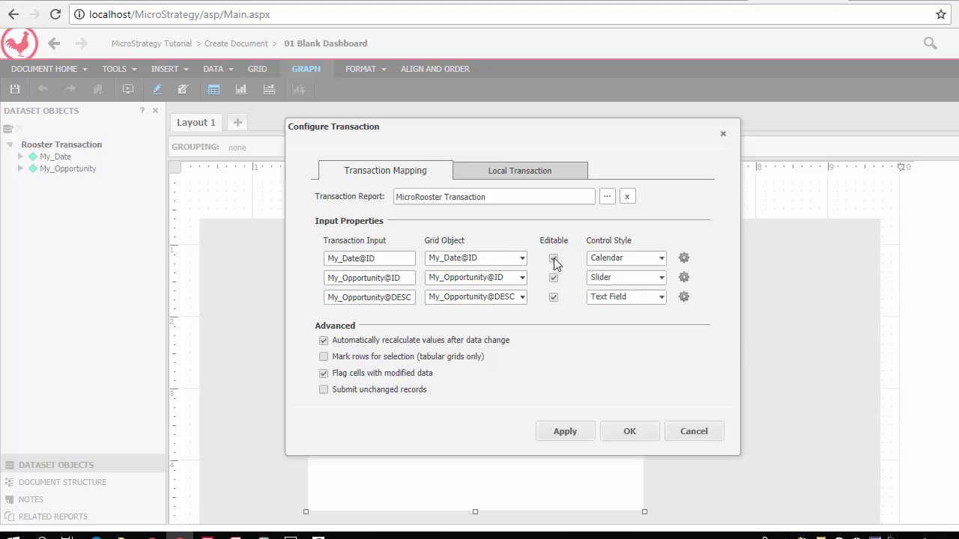
{"action": "left_click", "coordinate": [662, 259]}
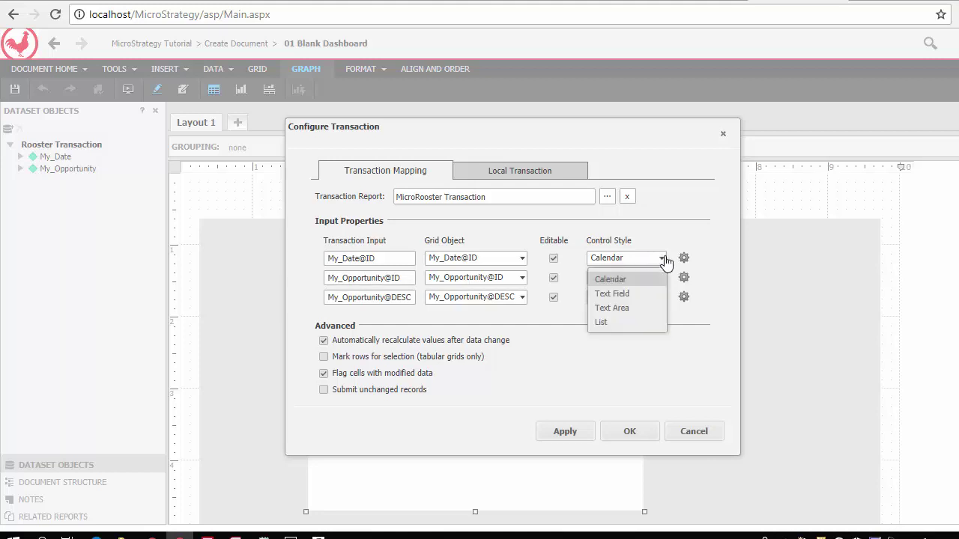
{"action": "left_click", "coordinate": [557, 319]}
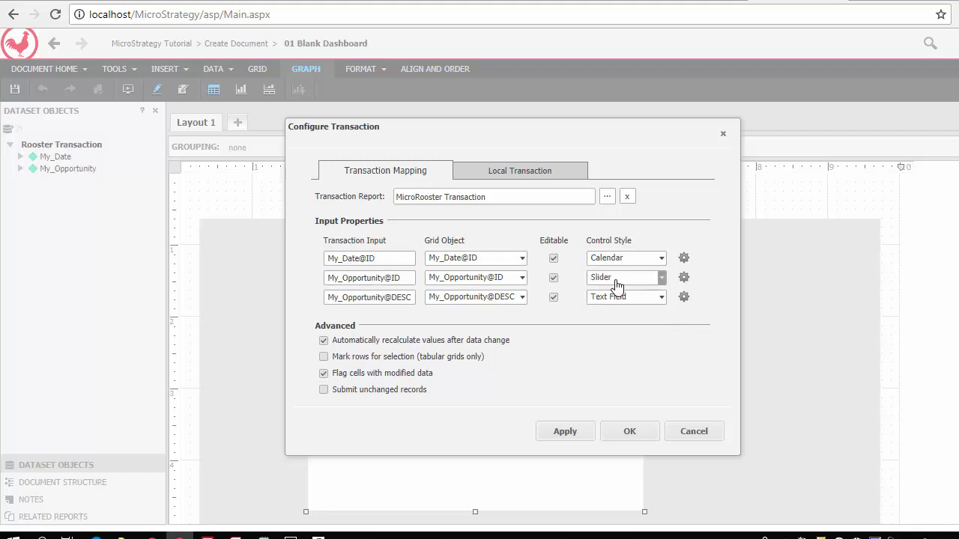
Set the description text field's maximum length to 100 and apply the settings.
{"action": "left_click", "coordinate": [685, 297]}
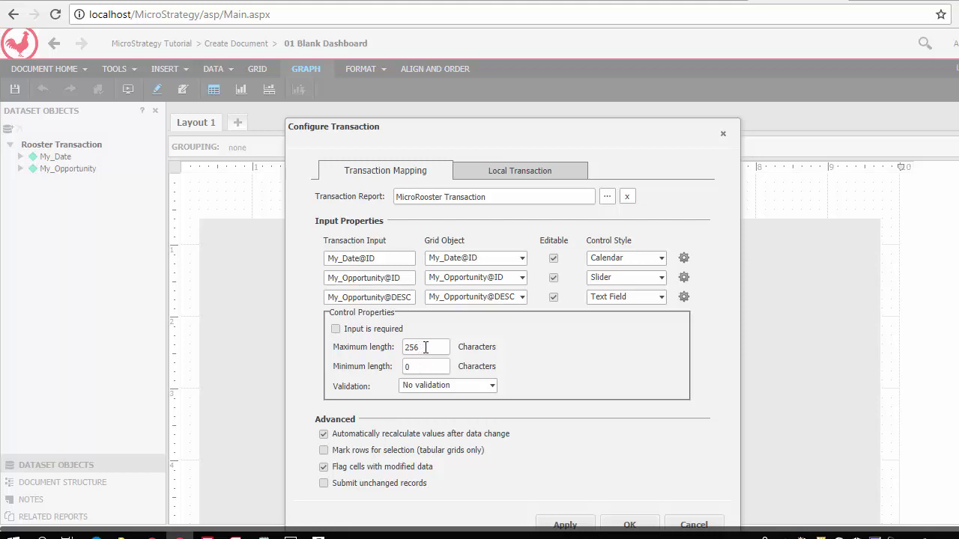
{"action": "left_click_drag", "start_coordinate": [426, 346], "coordinate": [394, 349]}
{"action": "type", "text": "100"}
{"action": "left_click", "coordinate": [625, 525]}
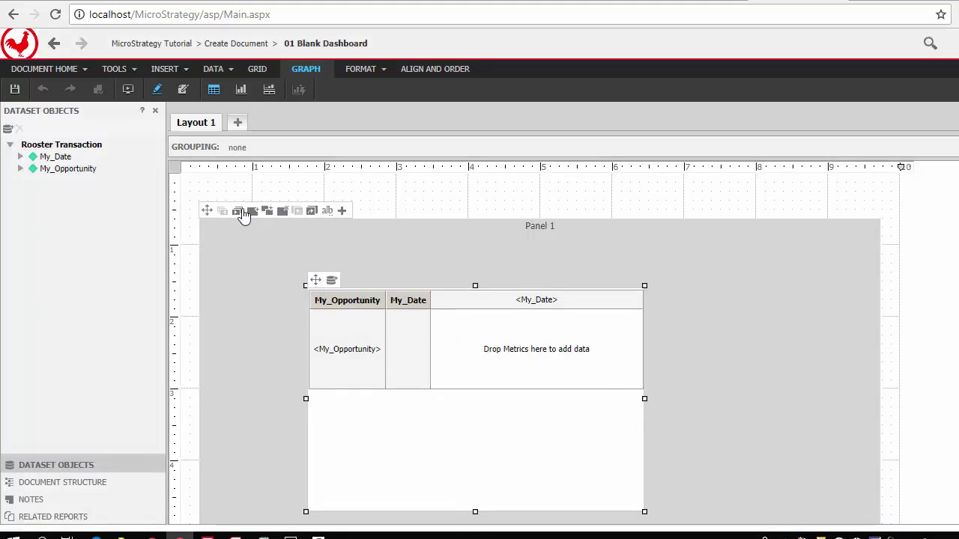
On the next panel, map the first text field to the MicroRooster Transaction report from Transaction Services Datasets.
{"action": "left_click", "coordinate": [240, 213]}
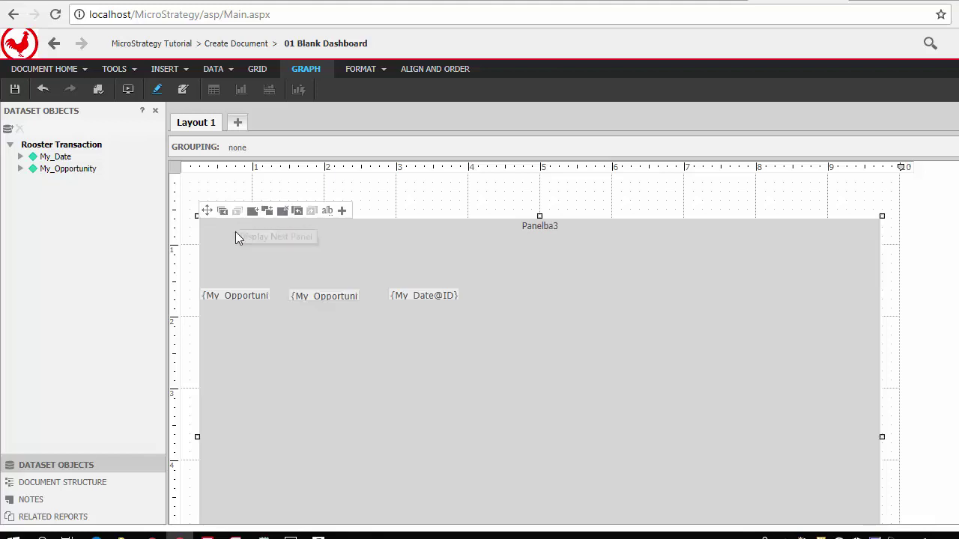
{"action": "left_click", "coordinate": [224, 298]}
{"action": "right_click", "coordinate": [225, 299]}
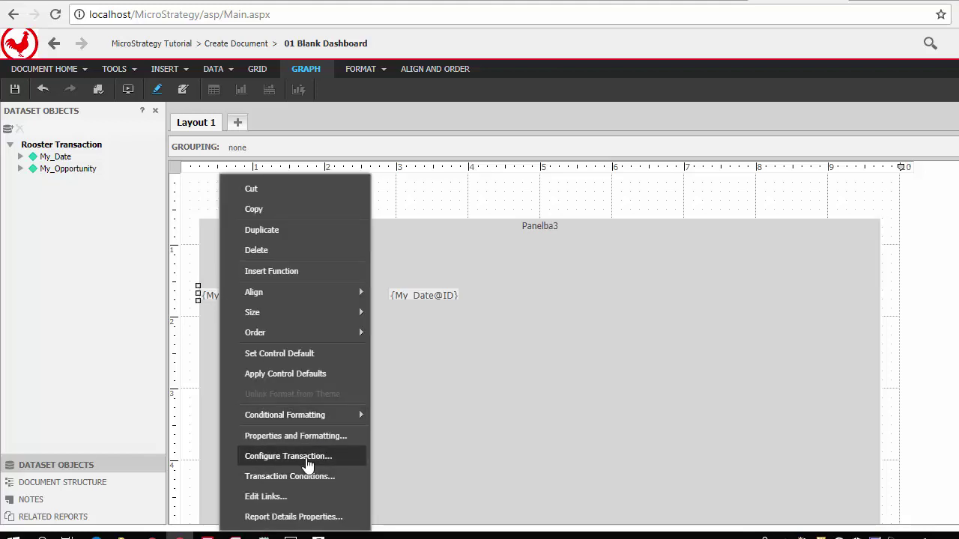
{"action": "left_click", "coordinate": [349, 456]}
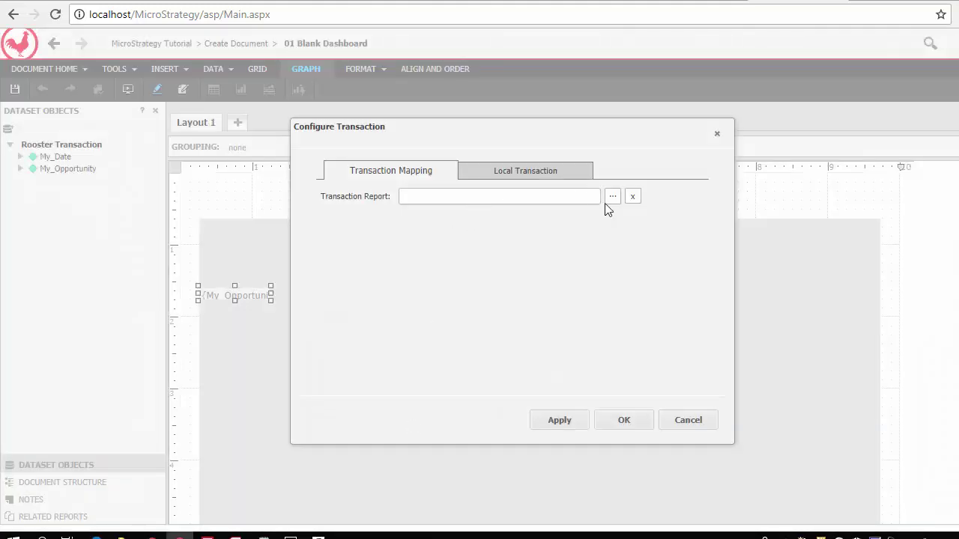
{"action": "left_click", "coordinate": [611, 198]}
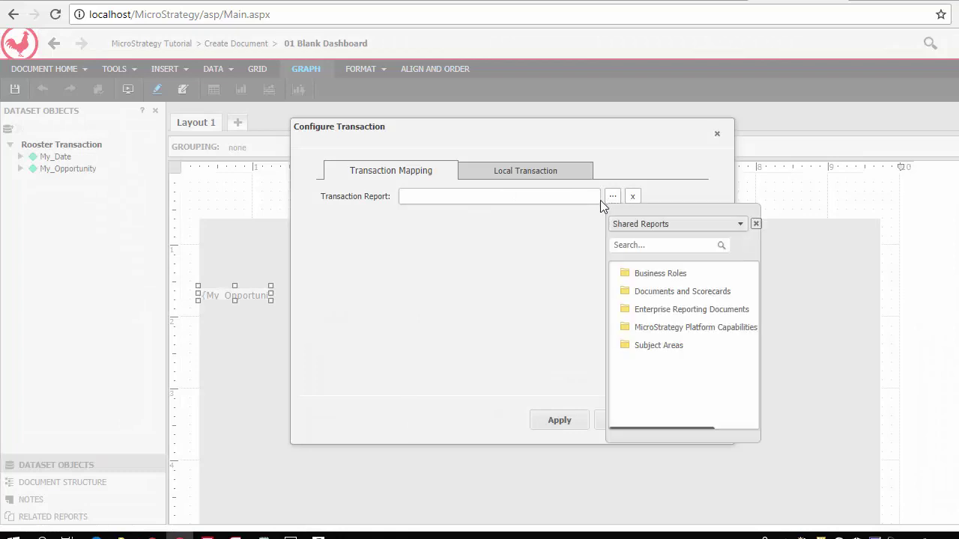
{"action": "left_click", "coordinate": [655, 328]}
{"action": "scroll", "coordinate": [758, 408], "scroll_direction": "down", "scroll_amount": 5}
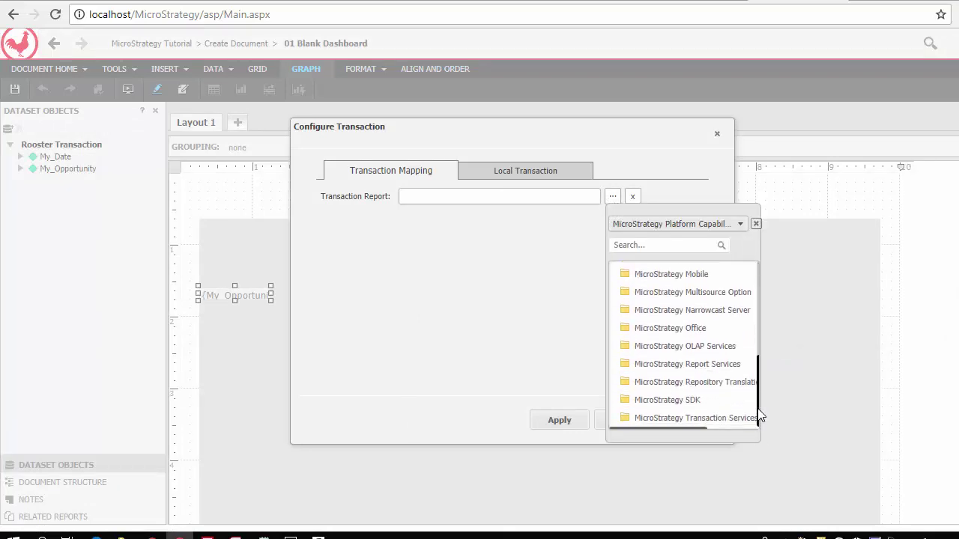
{"action": "left_click", "coordinate": [739, 417]}
{"action": "left_click", "coordinate": [675, 293]}
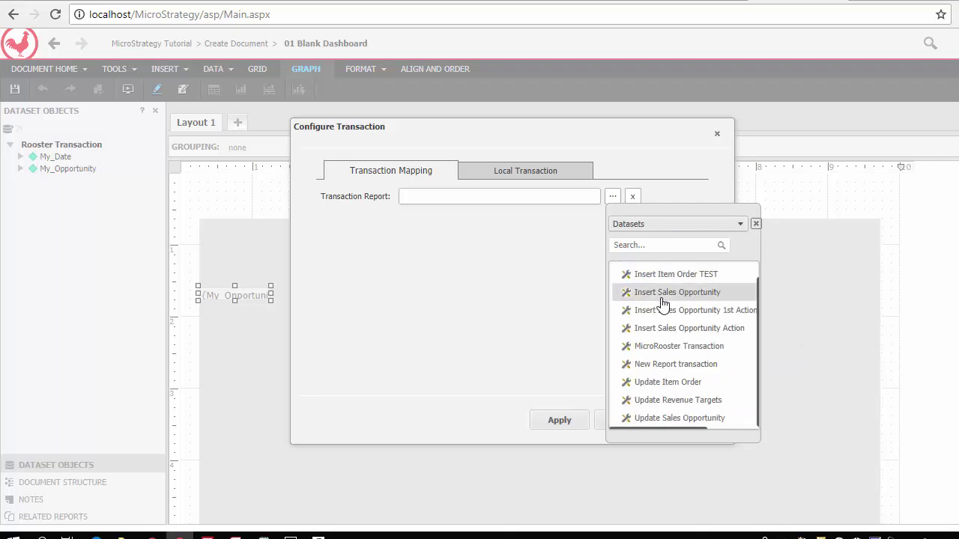
{"action": "left_click", "coordinate": [652, 345]}
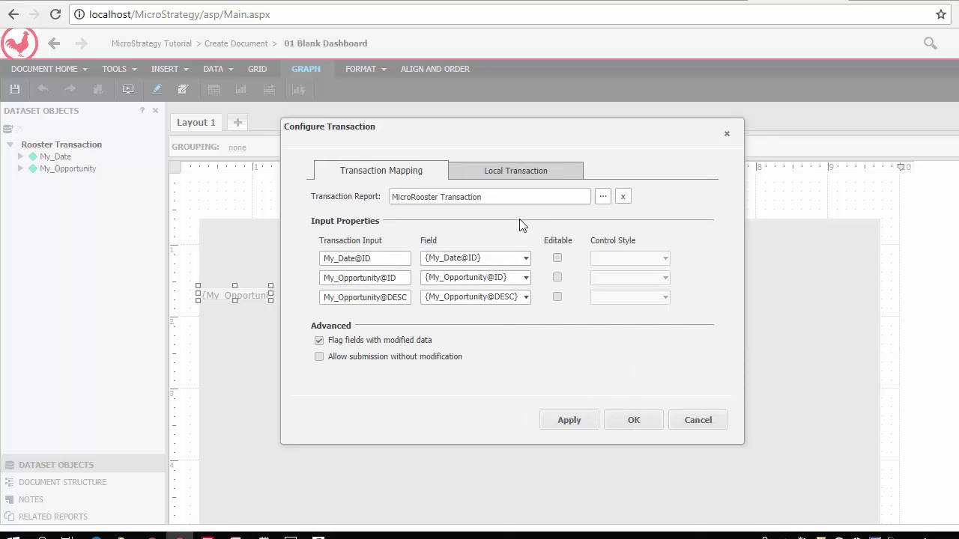
Make the date (Calendar style) and description editable, keep opportunity ID read-only, and apply.
{"action": "left_click", "coordinate": [526, 258]}
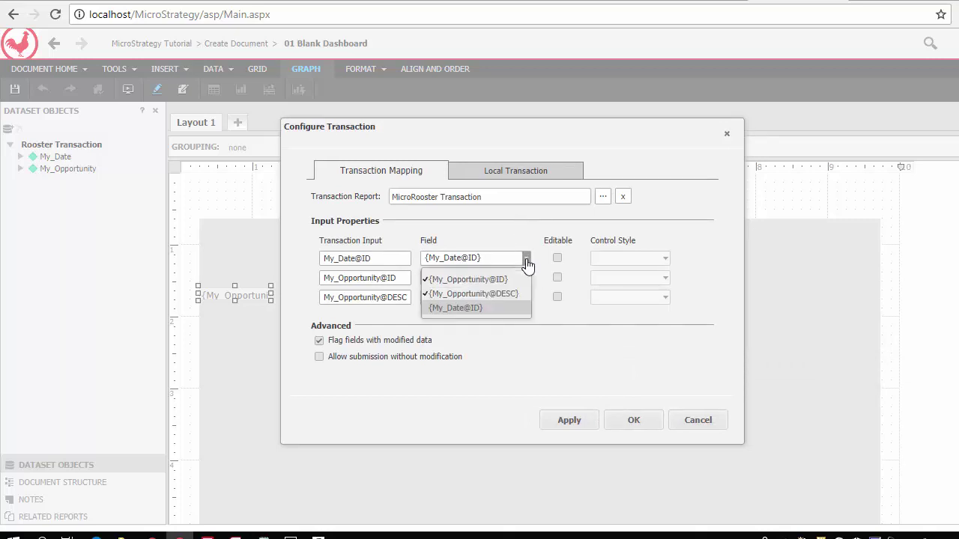
{"action": "left_click", "coordinate": [514, 239]}
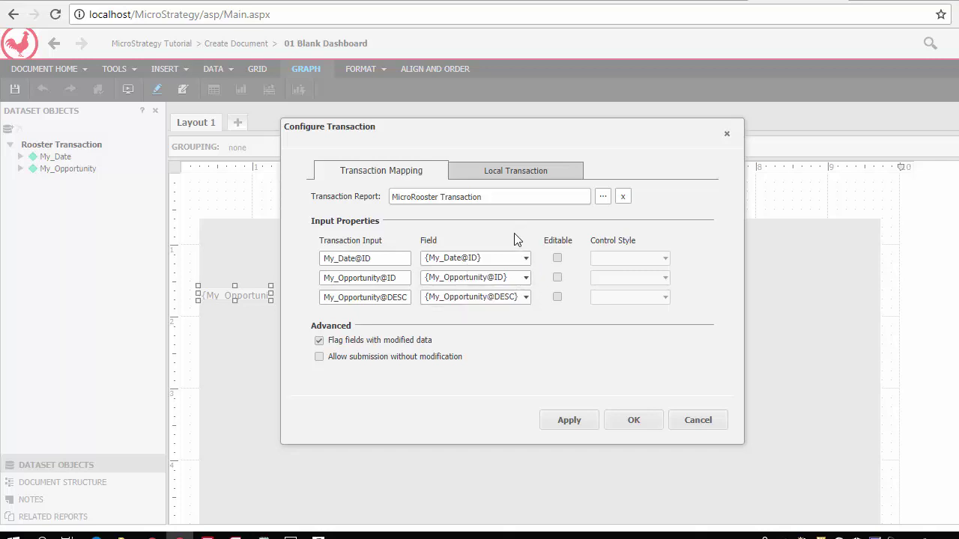
{"action": "left_click", "coordinate": [556, 258]}
{"action": "left_click", "coordinate": [557, 278]}
{"action": "left_click", "coordinate": [557, 298]}
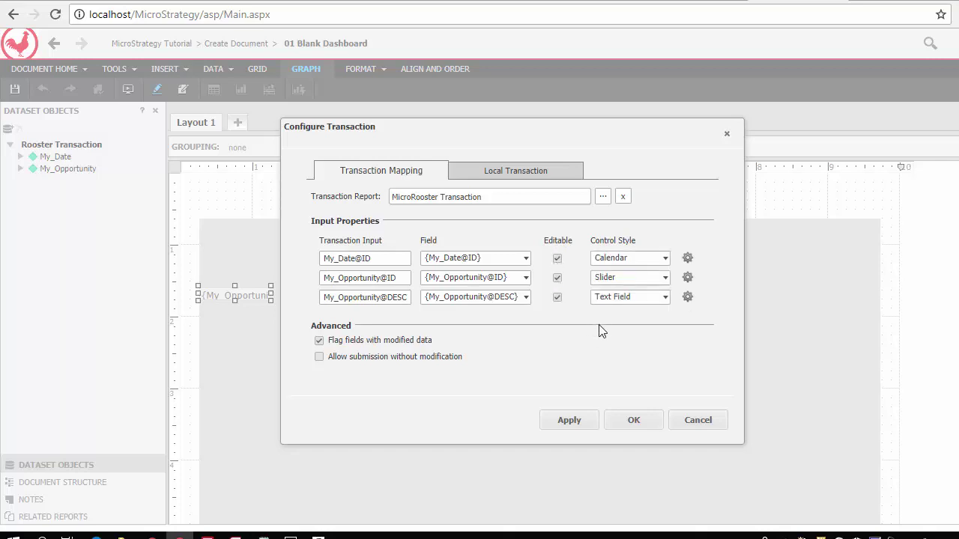
{"action": "left_click", "coordinate": [665, 297]}
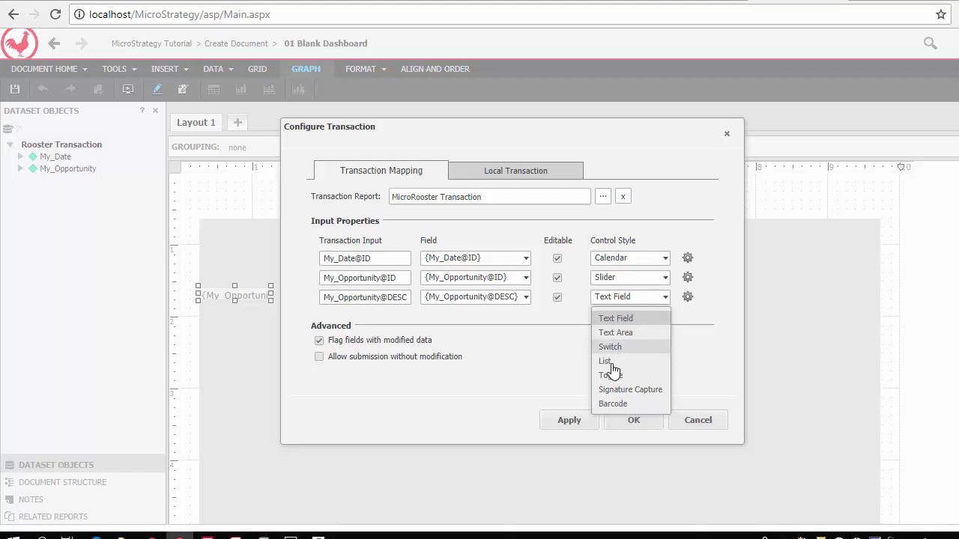
{"action": "left_click", "coordinate": [666, 278]}
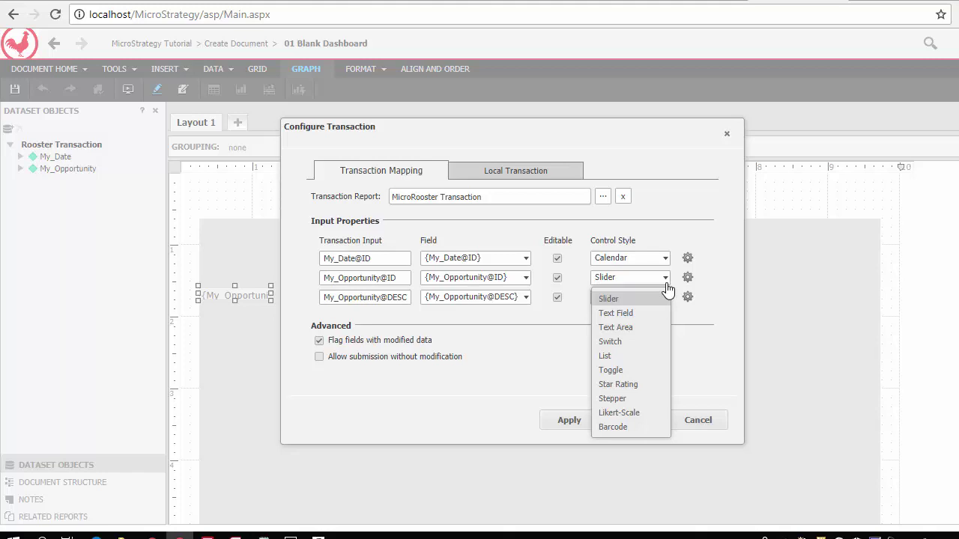
{"action": "left_click", "coordinate": [664, 258]}
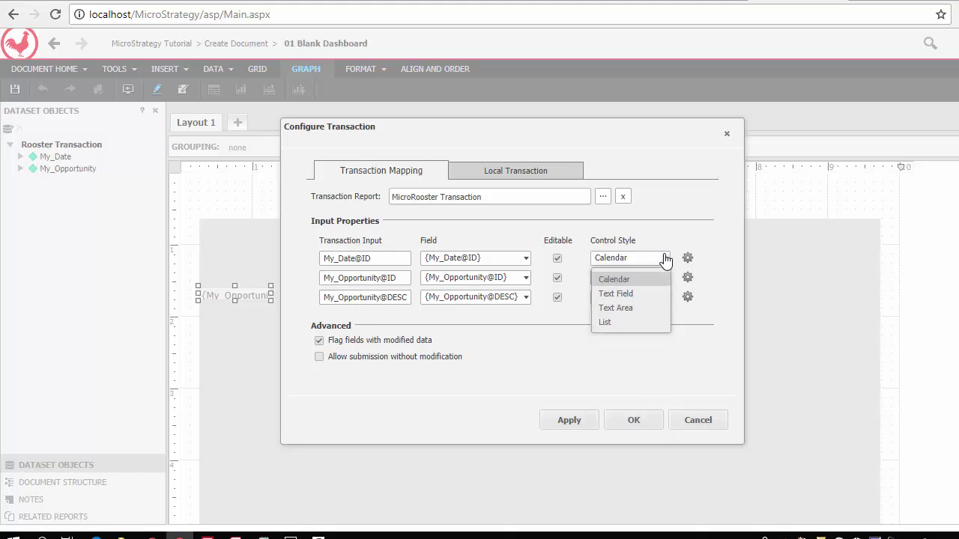
{"action": "left_click", "coordinate": [724, 258]}
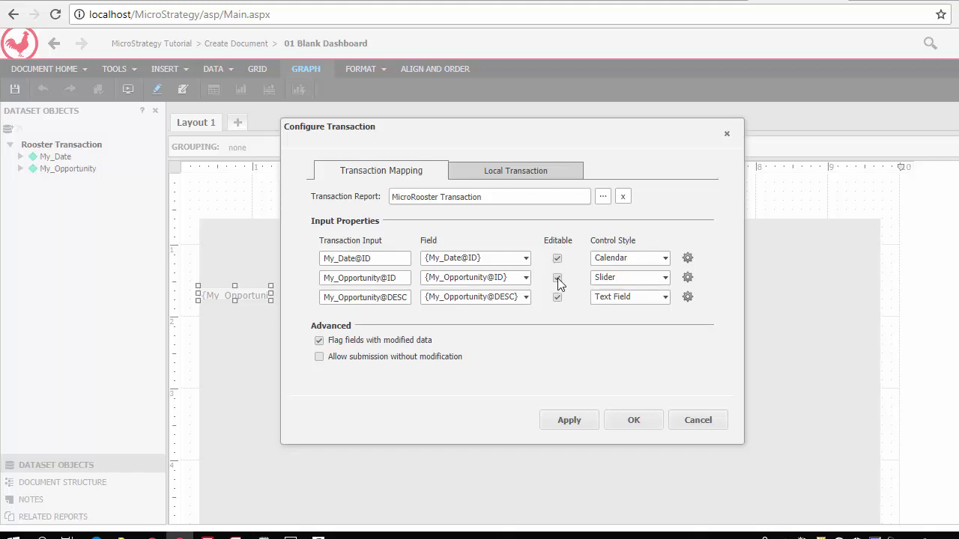
{"action": "left_click", "coordinate": [557, 279]}
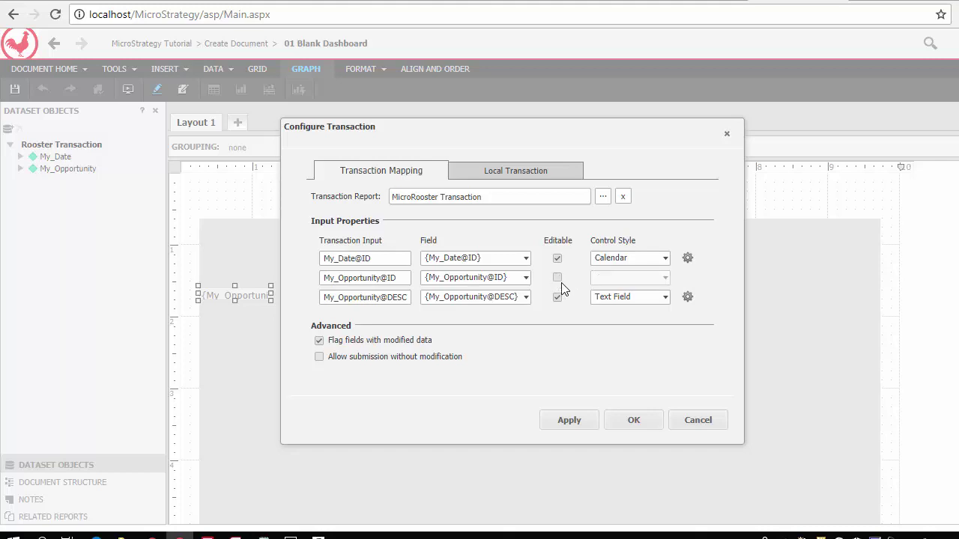
{"action": "left_click", "coordinate": [634, 421]}
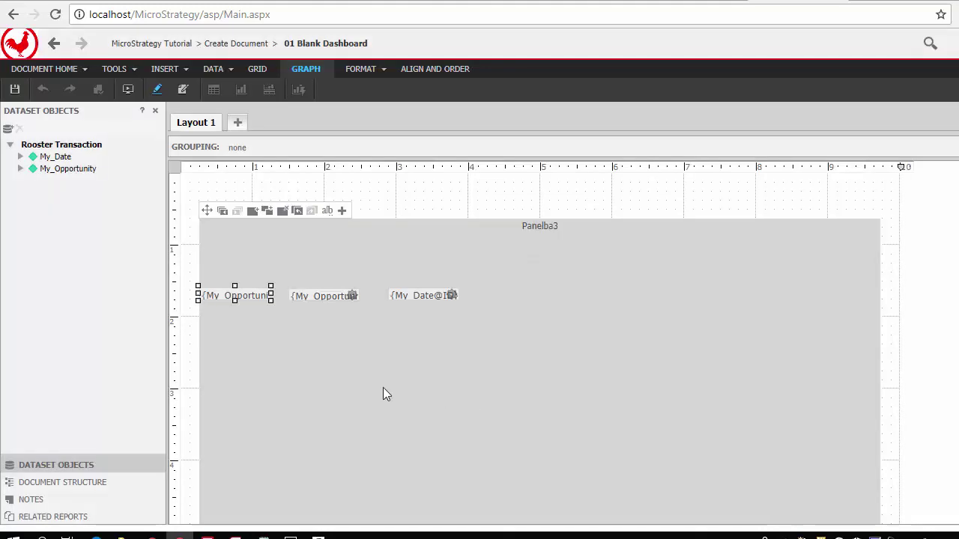
Insert an Action Selector Submit button above the panel and open its formatting properties.
{"action": "left_click", "coordinate": [310, 191]}
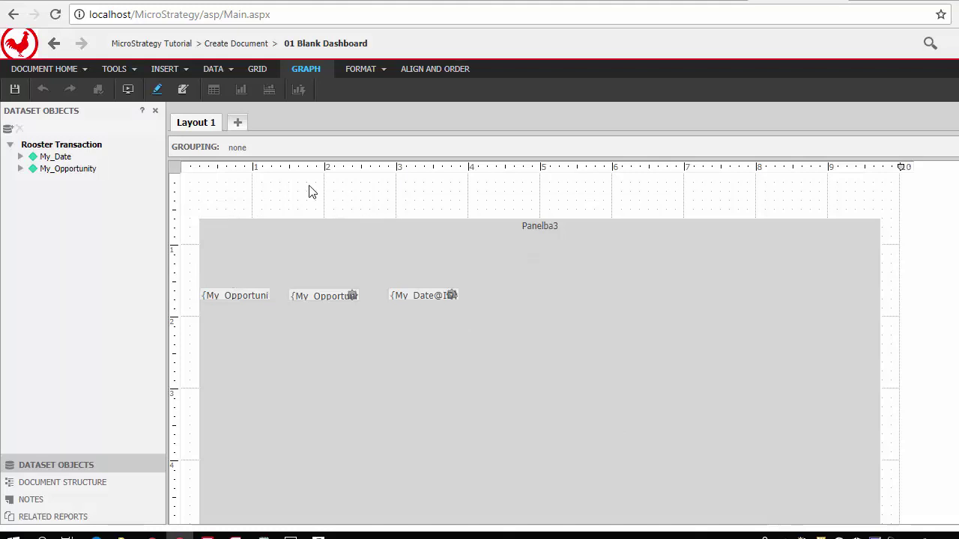
{"action": "left_click", "coordinate": [186, 70]}
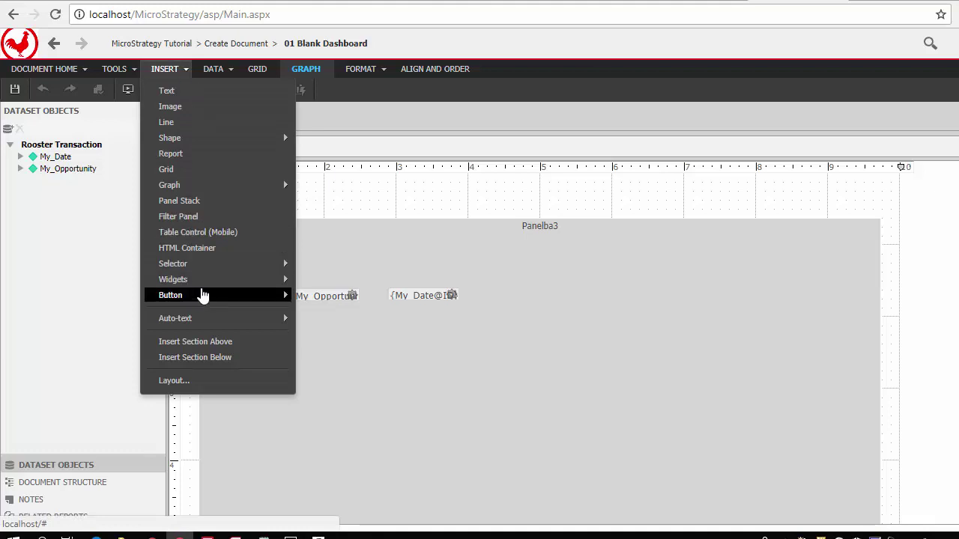
{"action": "mouse_move", "coordinate": [274, 269]}
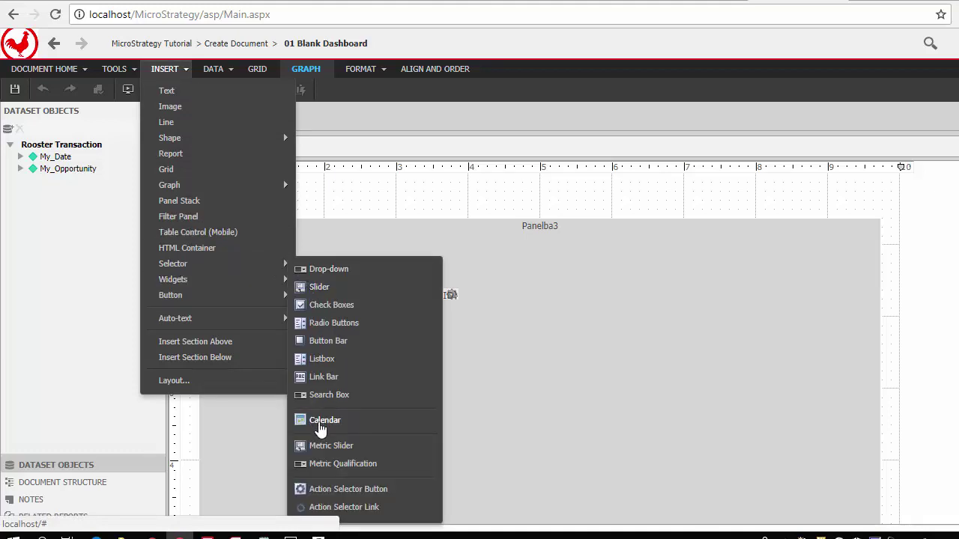
{"action": "left_click", "coordinate": [360, 492]}
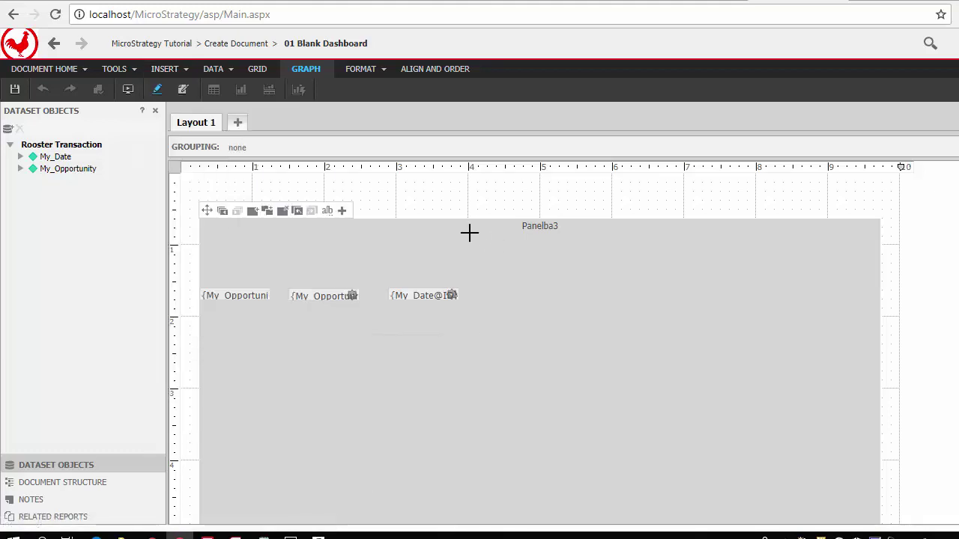
{"action": "left_click", "coordinate": [404, 181]}
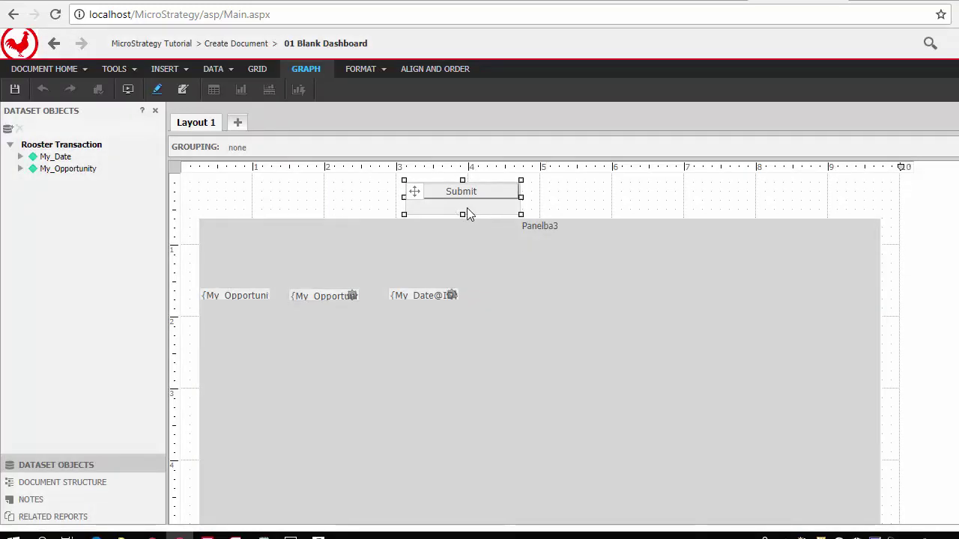
{"action": "right_click", "coordinate": [466, 207]}
{"action": "mouse_move", "coordinate": [510, 321]}
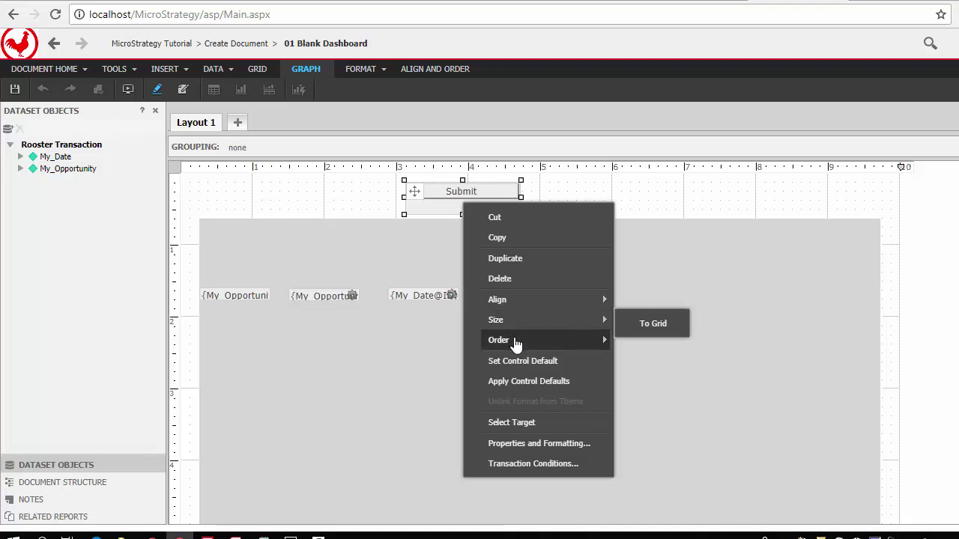
{"action": "left_click", "coordinate": [537, 444]}
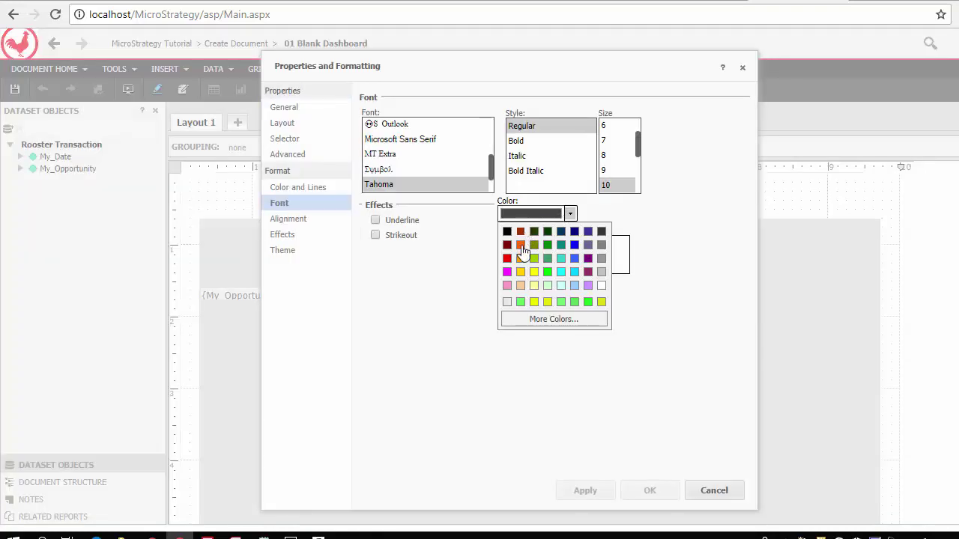
Give the Submit button orange text, show 'MicroRooster Rocks!' after submitting, and enable manual targets.
{"action": "left_click", "coordinate": [521, 245]}
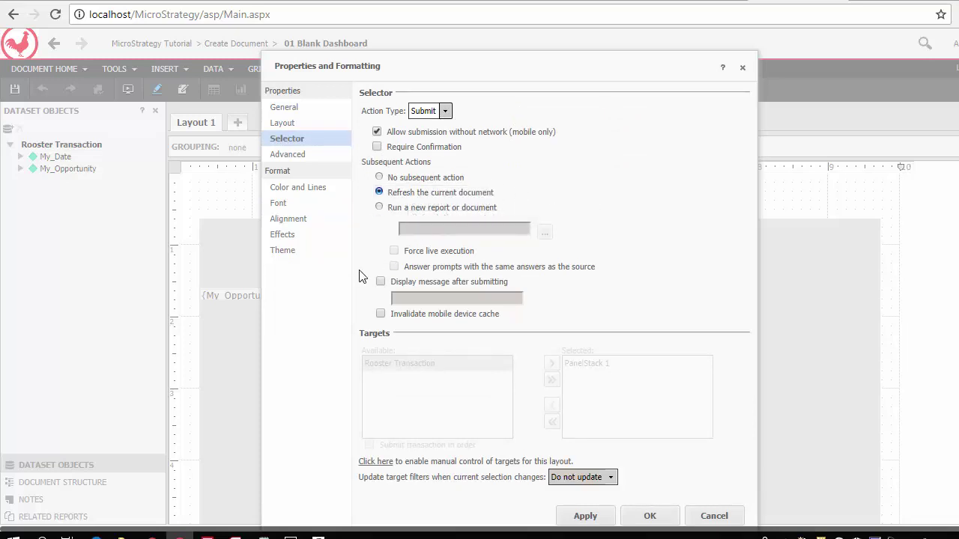
{"action": "left_click", "coordinate": [380, 282]}
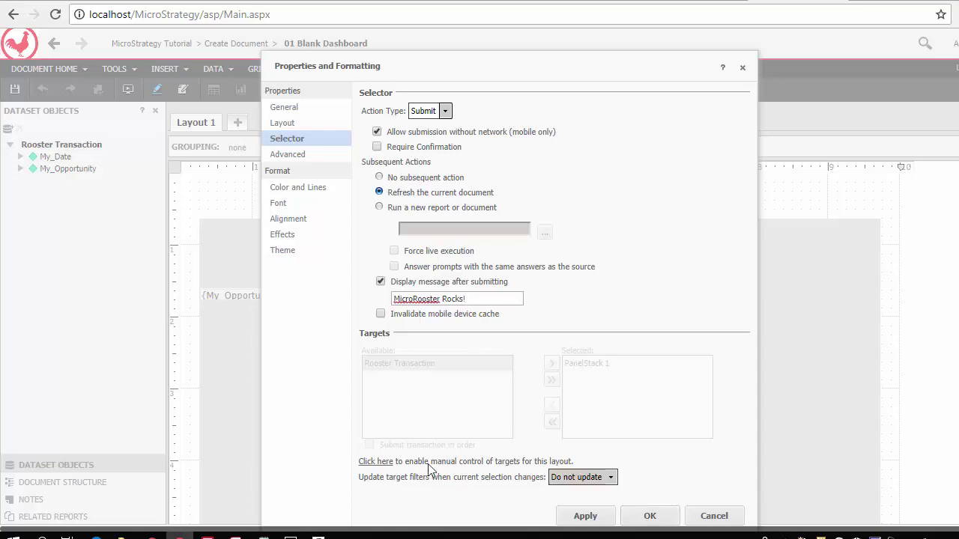
{"action": "left_click", "coordinate": [378, 463]}
{"action": "left_click", "coordinate": [552, 317]}
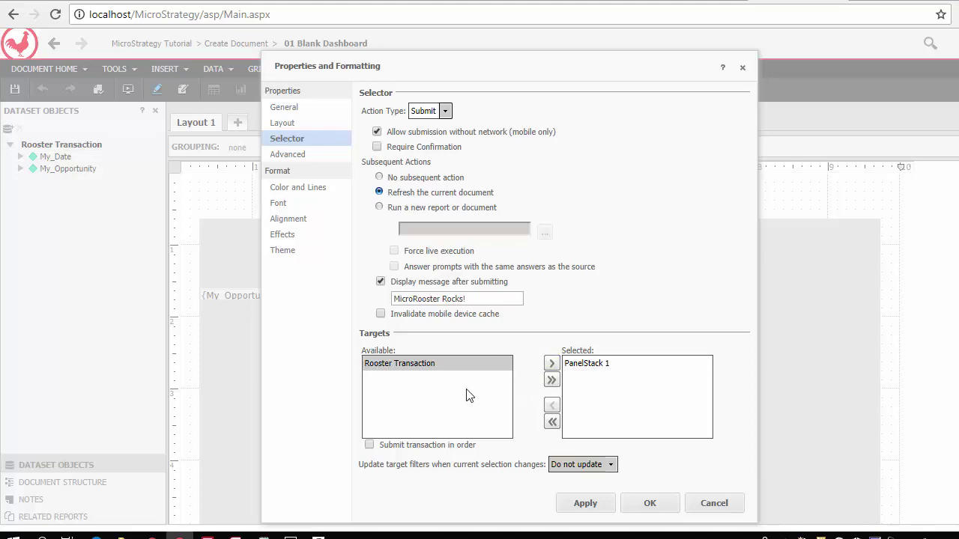
{"action": "left_click", "coordinate": [644, 506]}
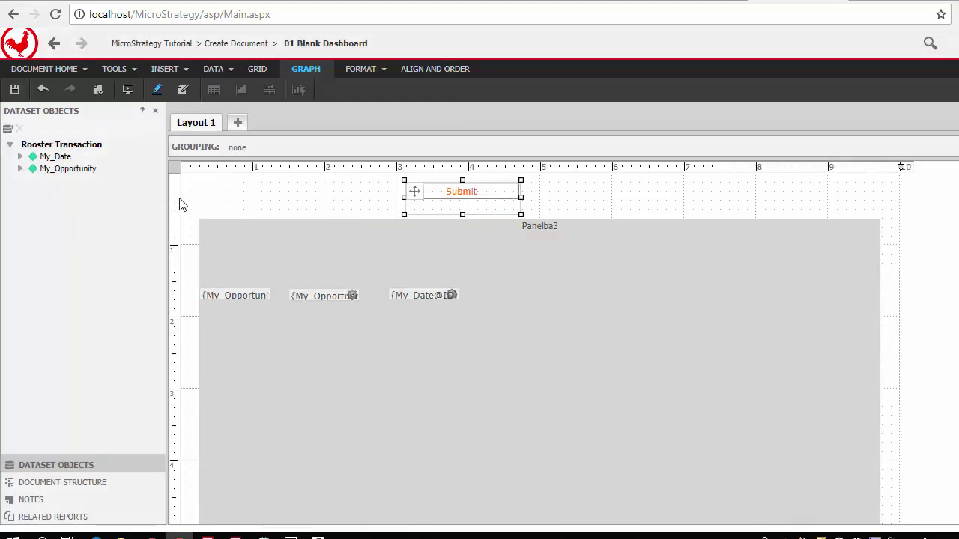
In Editable Mode, pivot My_Date into the rows of the opportunity grid.
{"action": "left_click", "coordinate": [225, 232]}
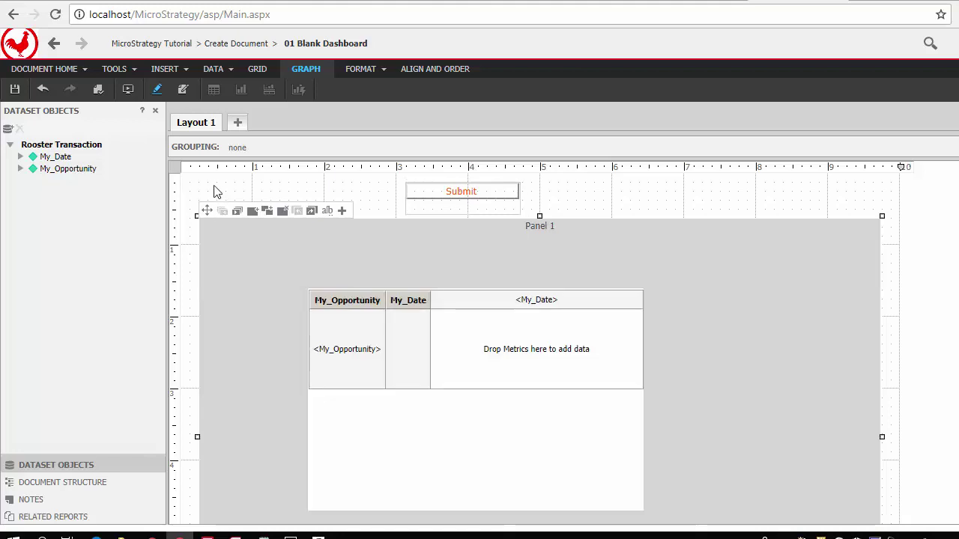
{"action": "left_click", "coordinate": [183, 88]}
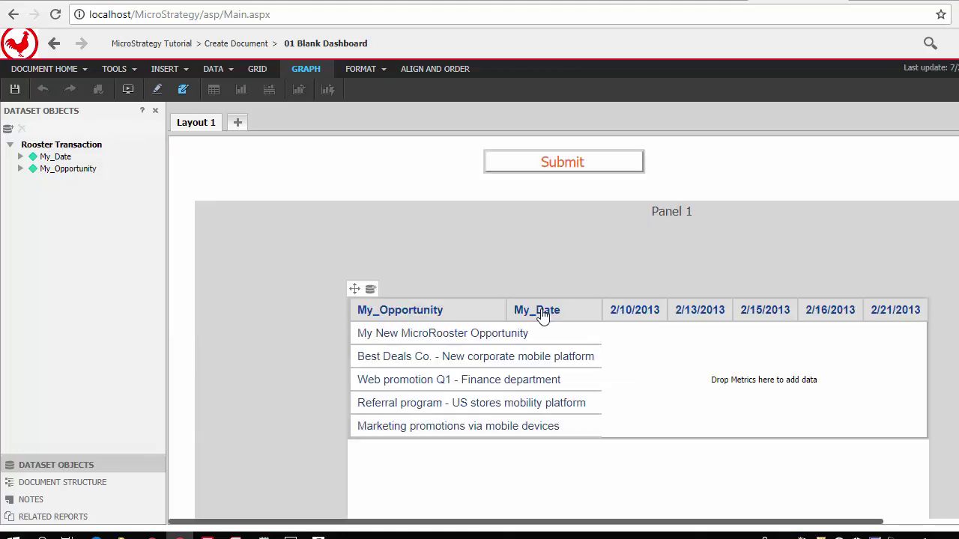
{"action": "right_click", "coordinate": [546, 312]}
{"action": "mouse_move", "coordinate": [679, 355]}
{"action": "left_click", "coordinate": [726, 360]}
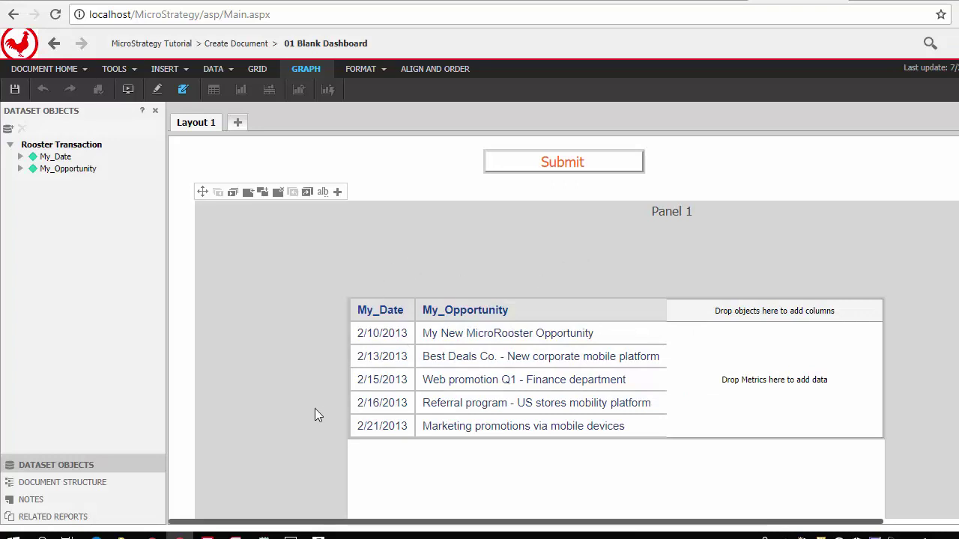
In Presentation Mode, change the first date from 2/10/2013 to 2/1/2013.
{"action": "left_click", "coordinate": [128, 88]}
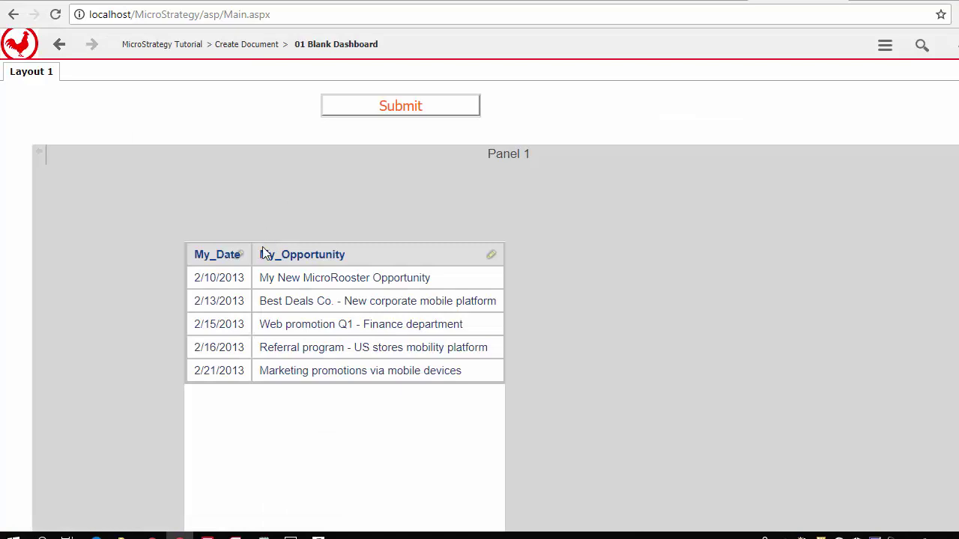
{"action": "left_click", "coordinate": [241, 279]}
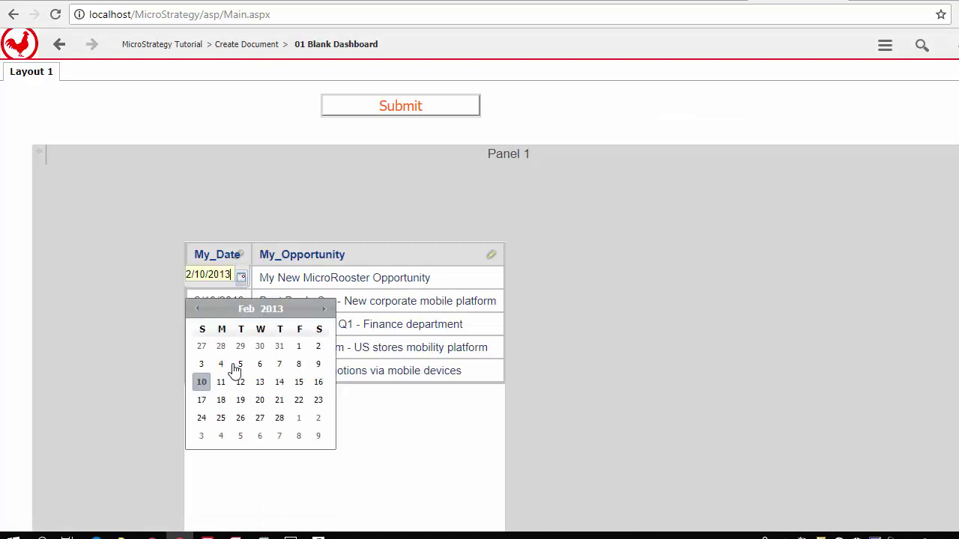
{"action": "left_click", "coordinate": [298, 347]}
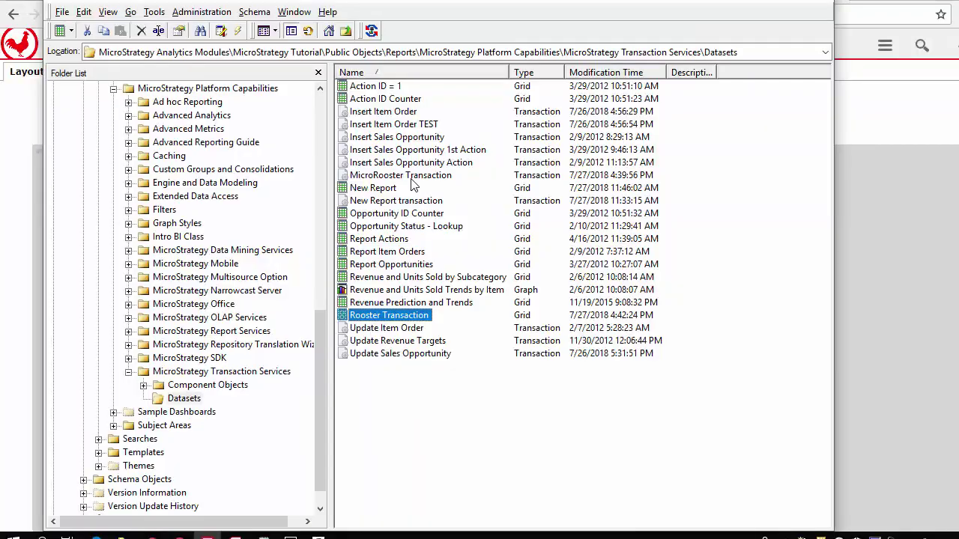
Edit MicroRooster Transaction's freeform SQL to add UPDATE F_SALES_OPPTY right after Begin Transaction.
{"action": "right_click", "coordinate": [404, 175]}
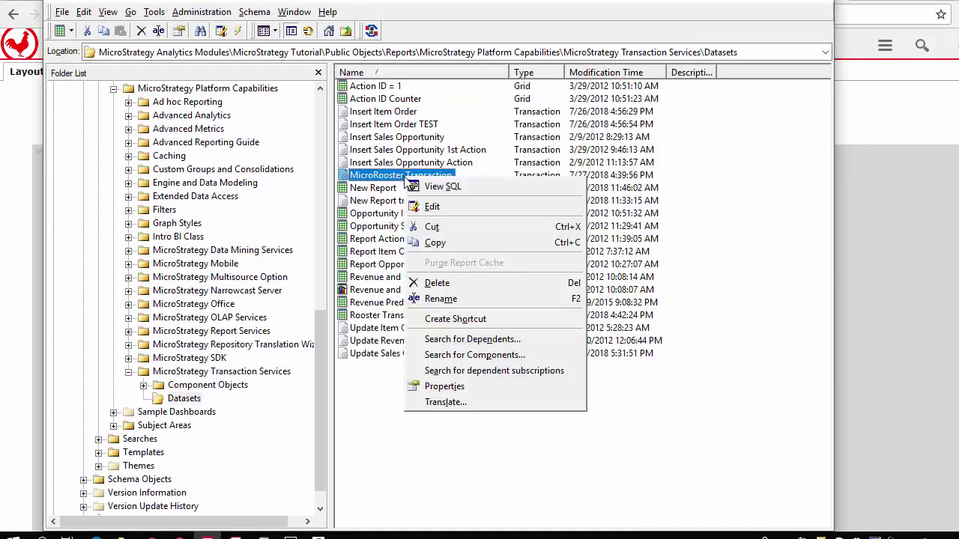
{"action": "left_click", "coordinate": [442, 206]}
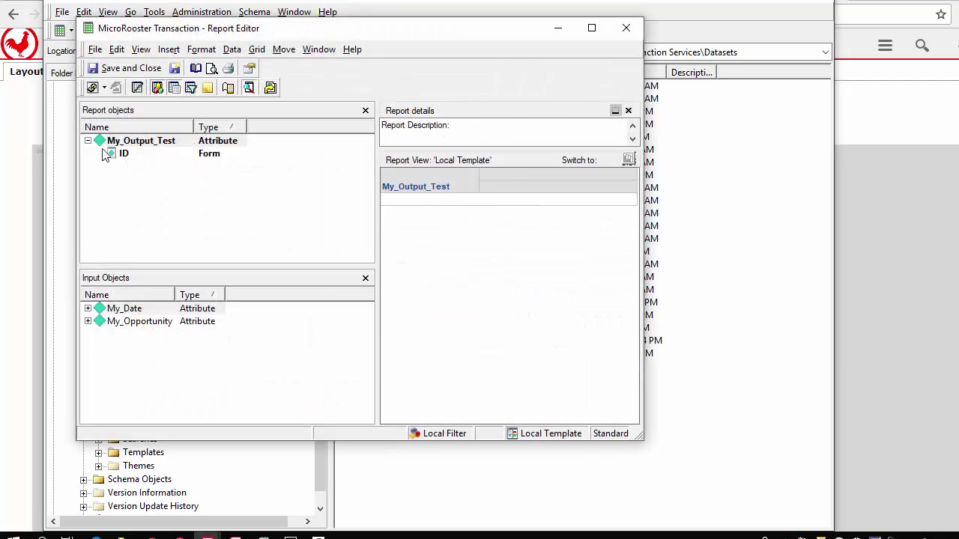
{"action": "left_click", "coordinate": [92, 88]}
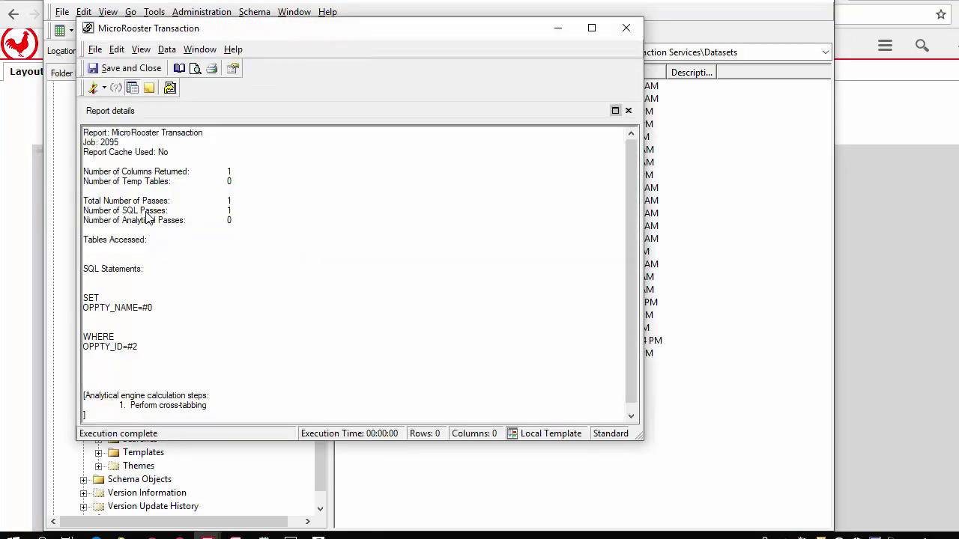
{"action": "left_click", "coordinate": [92, 86]}
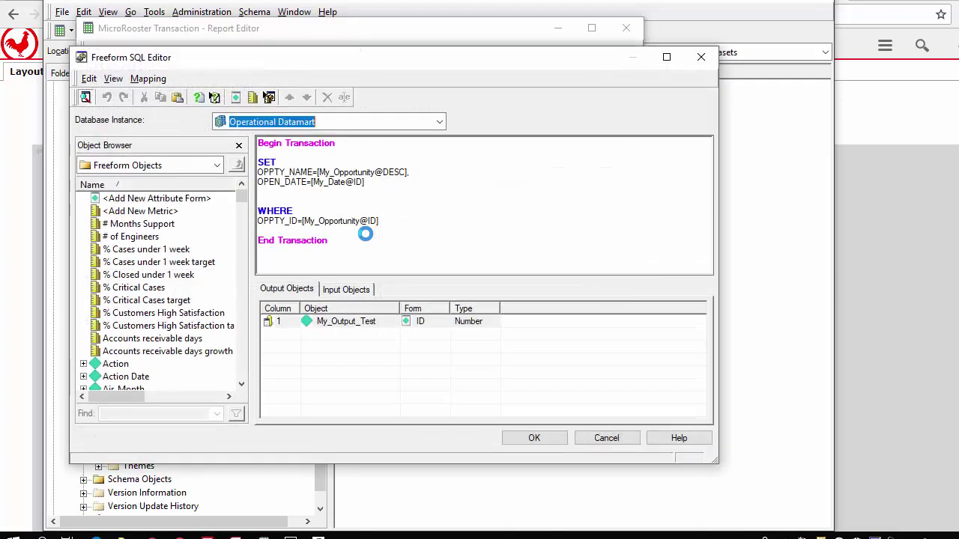
{"action": "left_click", "coordinate": [279, 152]}
{"action": "key", "text": "Return"}
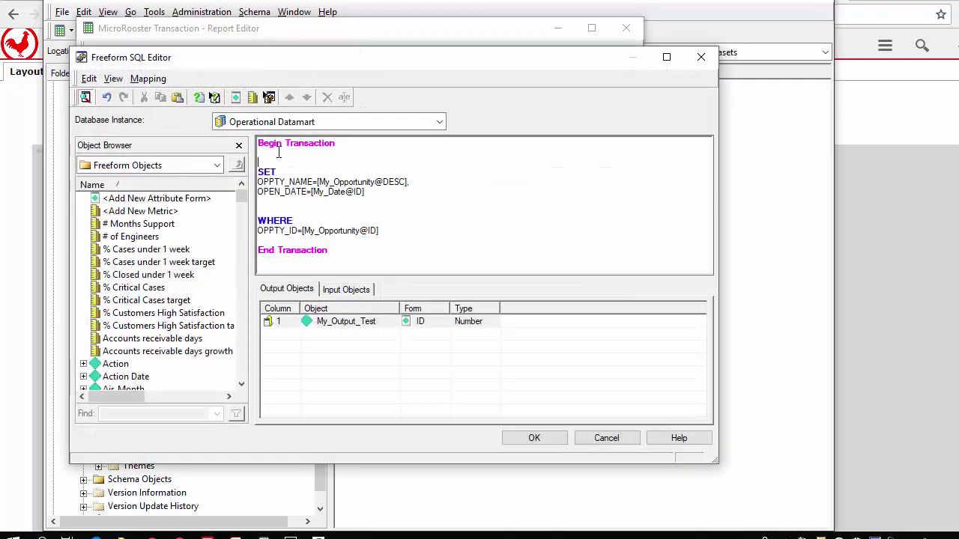
{"action": "type", "text": "UPDATE F_SALES_OPPTY"}
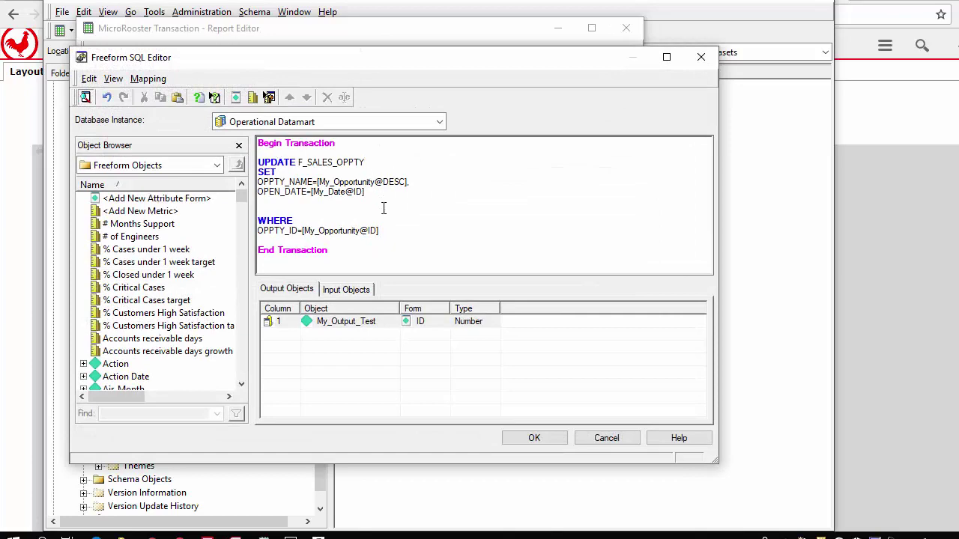
{"action": "left_click", "coordinate": [535, 440]}
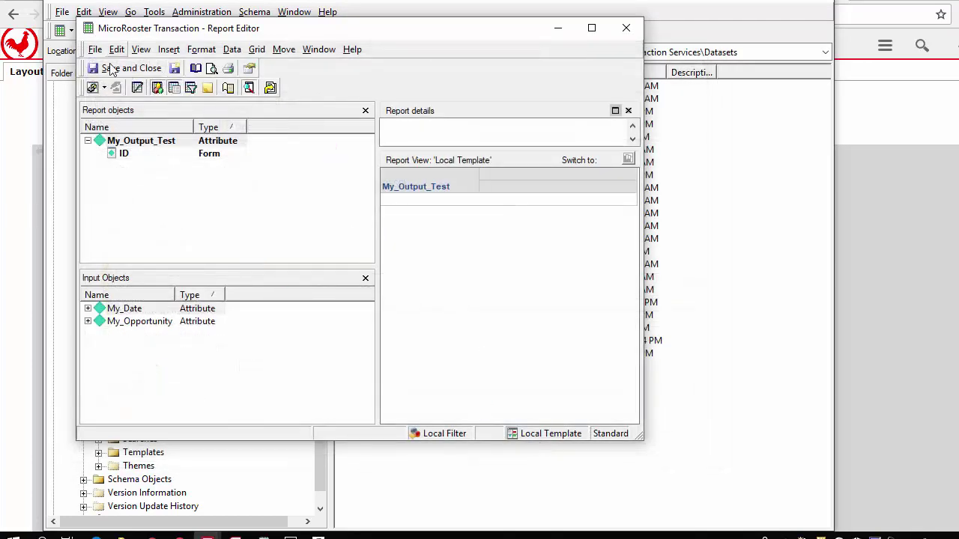
Save and close the report, rename opportunity 1 'My New MicroRooster Opportunity Successful', and submit.
{"action": "left_click", "coordinate": [125, 68]}
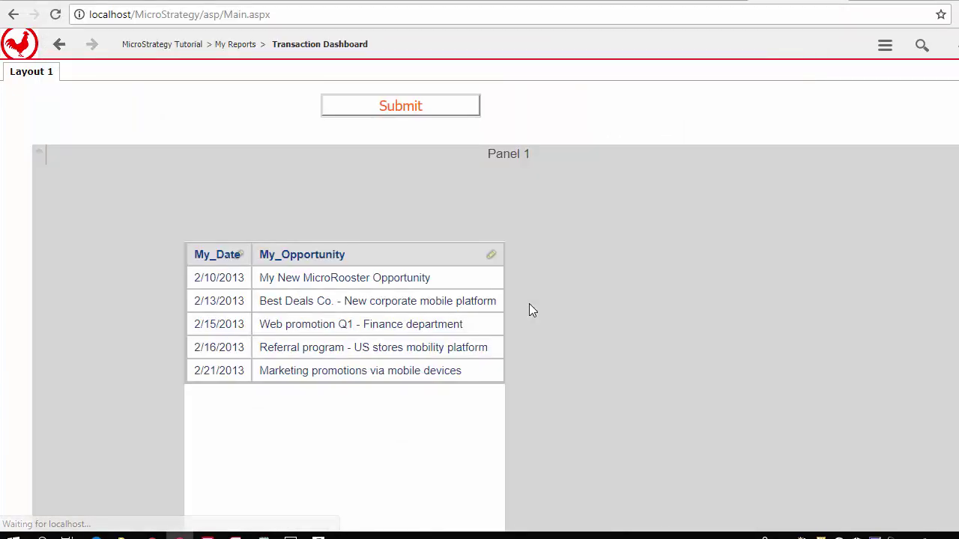
{"action": "left_click", "coordinate": [465, 276]}
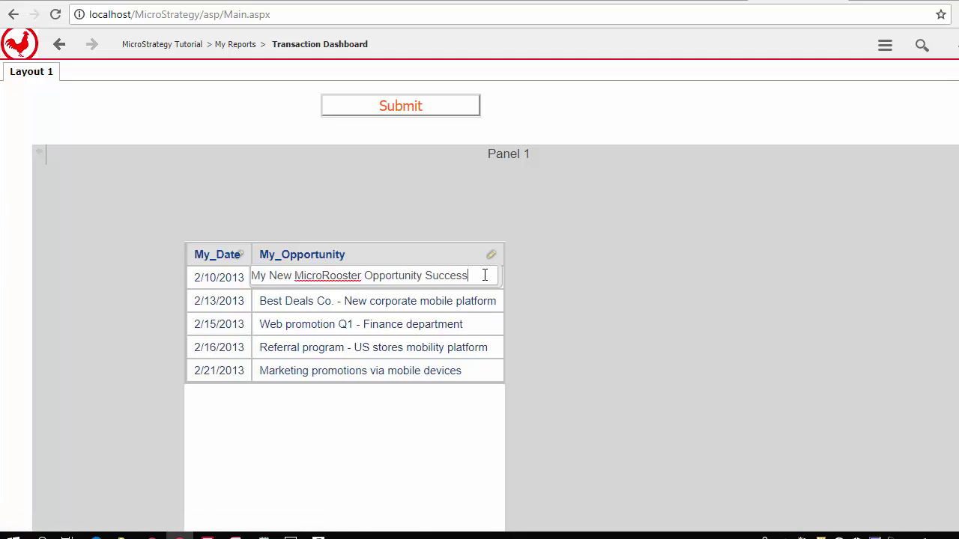
{"action": "left_click", "coordinate": [433, 441]}
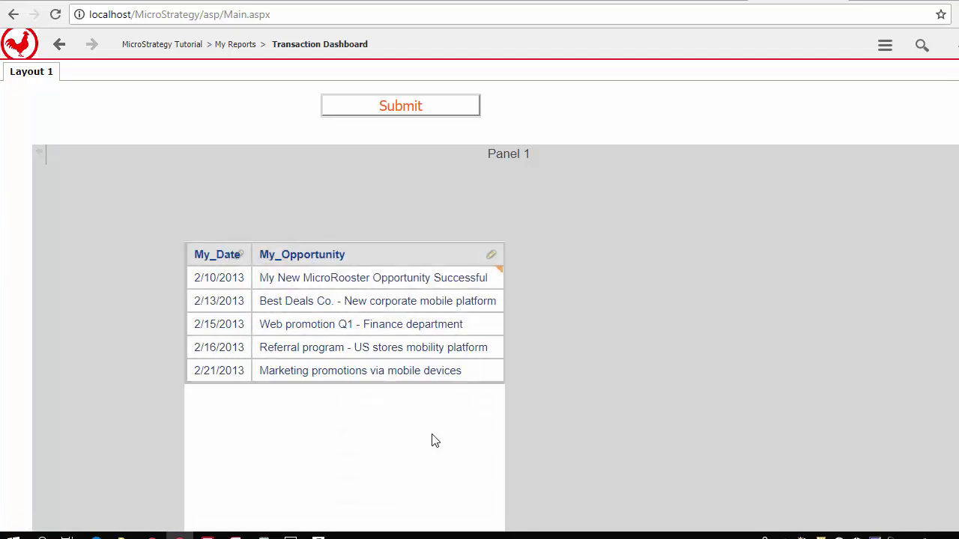
{"action": "left_click", "coordinate": [403, 111]}
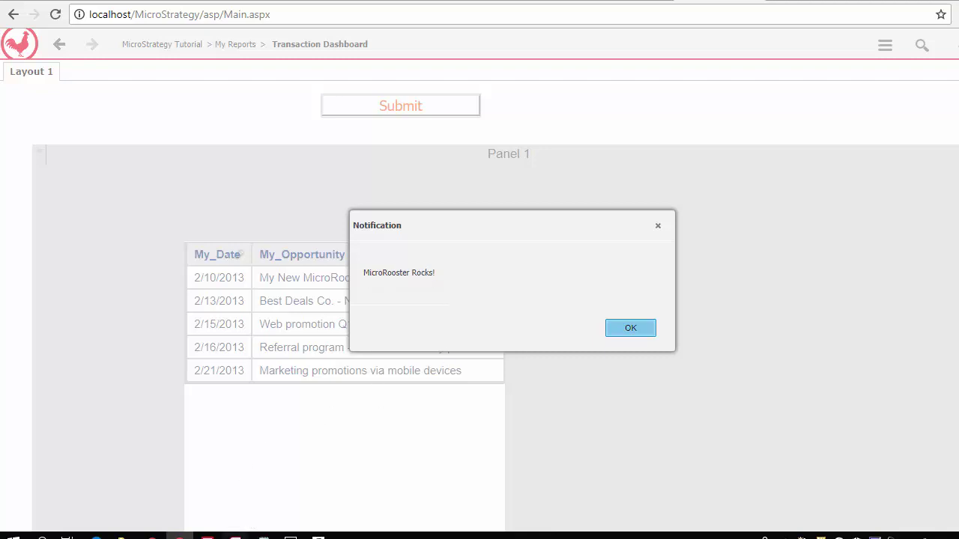
Refresh F_SALES_OPPTY in Access to confirm the new name, then return to the dashboard.
{"action": "left_click", "coordinate": [235, 534]}
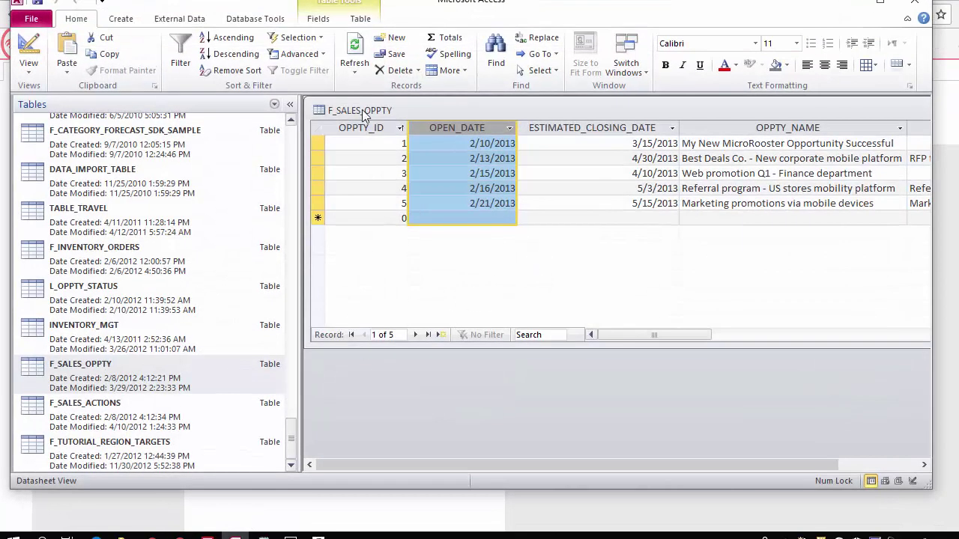
{"action": "left_click", "coordinate": [354, 54]}
{"action": "left_click", "coordinate": [942, 133]}
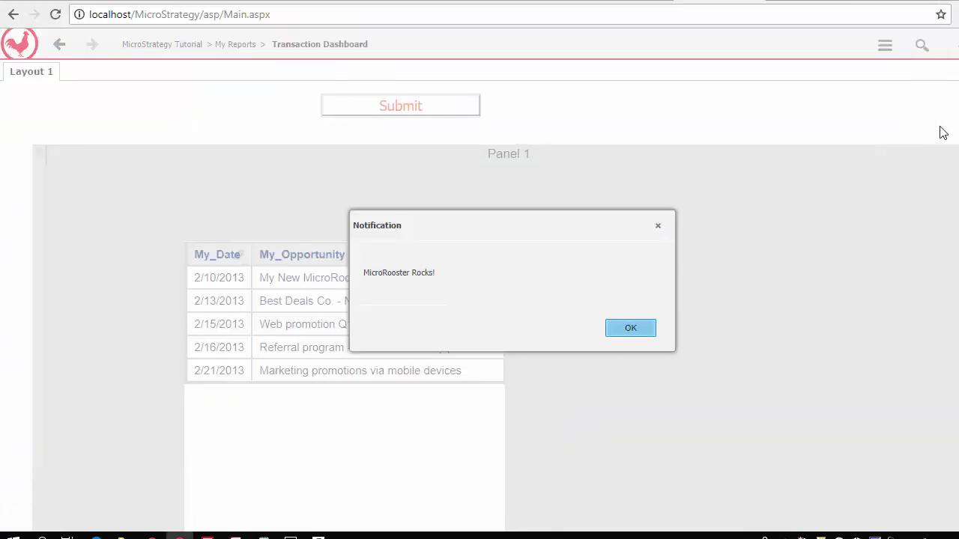
Replace the opportunity text field's value with 'MicroRooster Saved my life!'.
{"action": "left_click", "coordinate": [630, 328]}
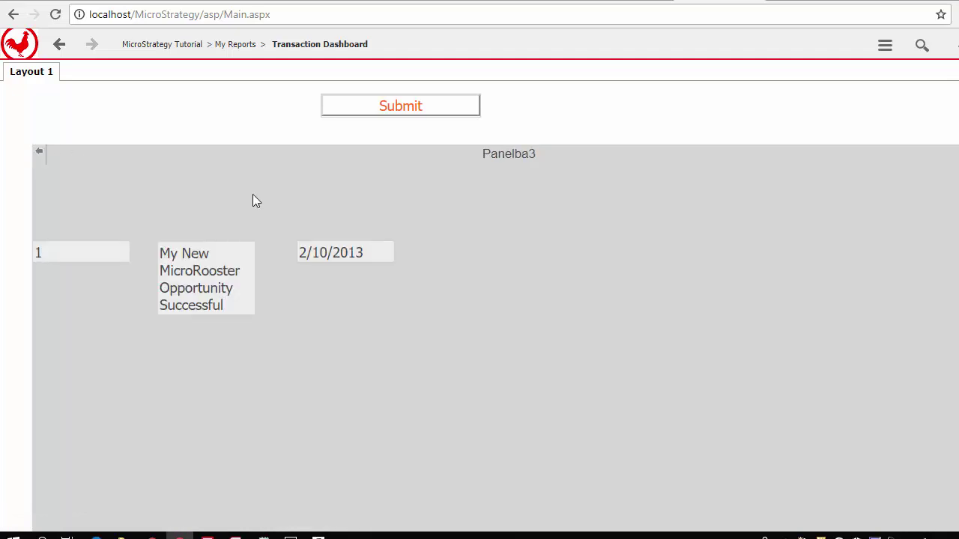
{"action": "left_click", "coordinate": [230, 297]}
{"action": "left_click_drag", "start_coordinate": [251, 279], "coordinate": [133, 256]}
{"action": "type", "text": "MicroRooster Saved my life"}
{"action": "type", "text": "!"}
{"action": "key", "text": "Return"}
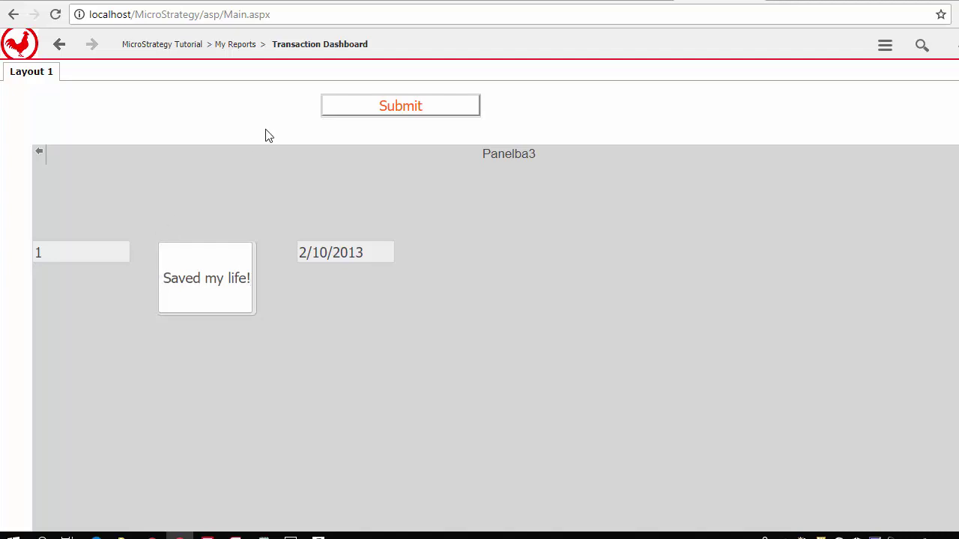
Set the date to 2/3/2013 and submit, dismissing the MicroRooster Rocks! notification.
{"action": "left_click", "coordinate": [339, 258]}
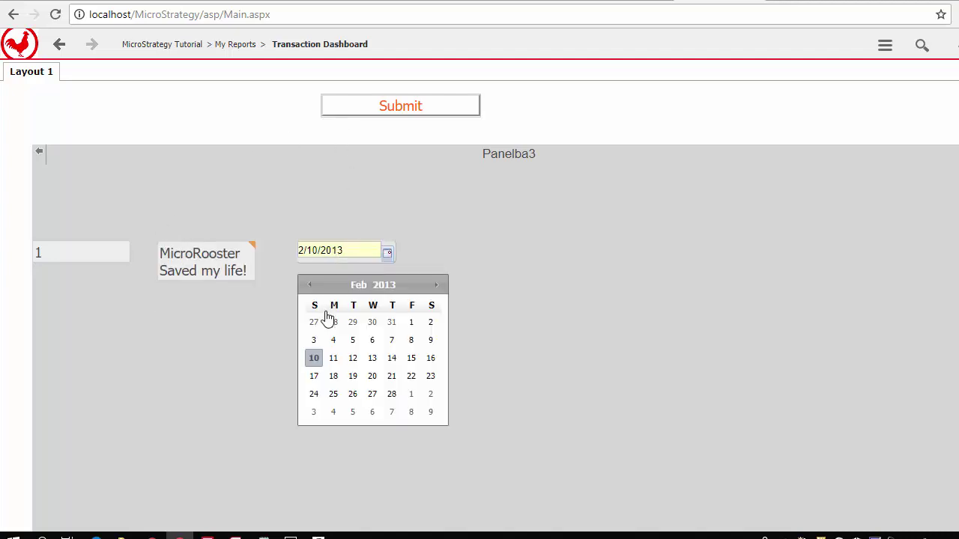
{"action": "left_click", "coordinate": [314, 339]}
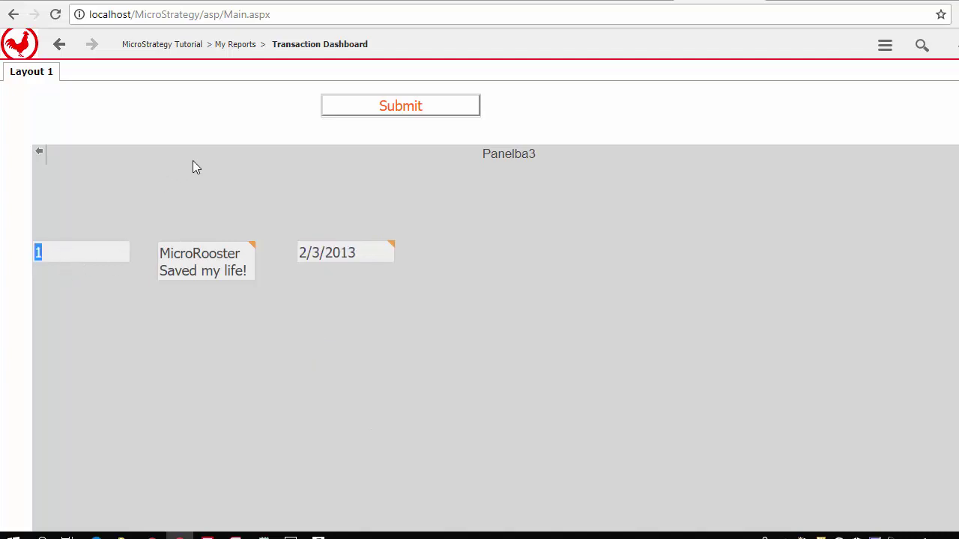
{"action": "left_click", "coordinate": [365, 111]}
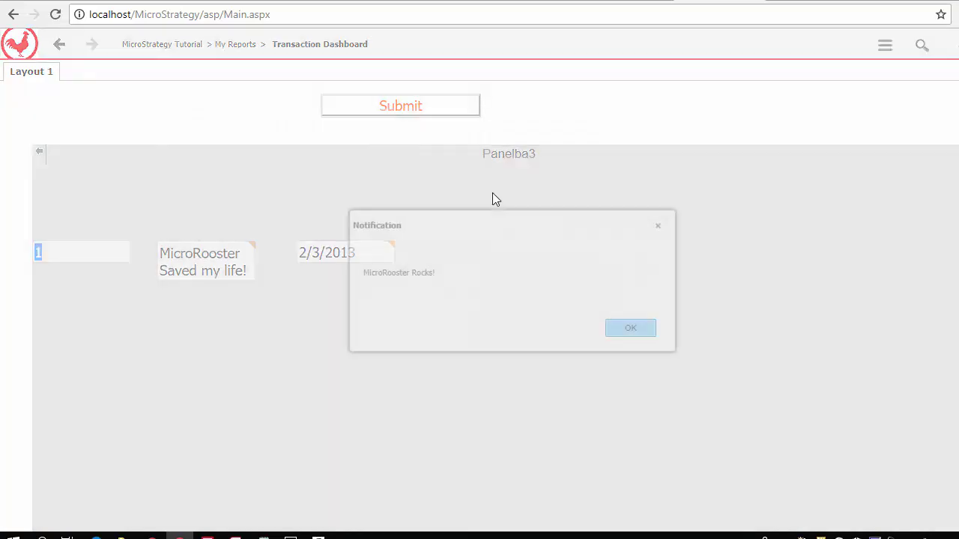
{"action": "left_click", "coordinate": [628, 327]}
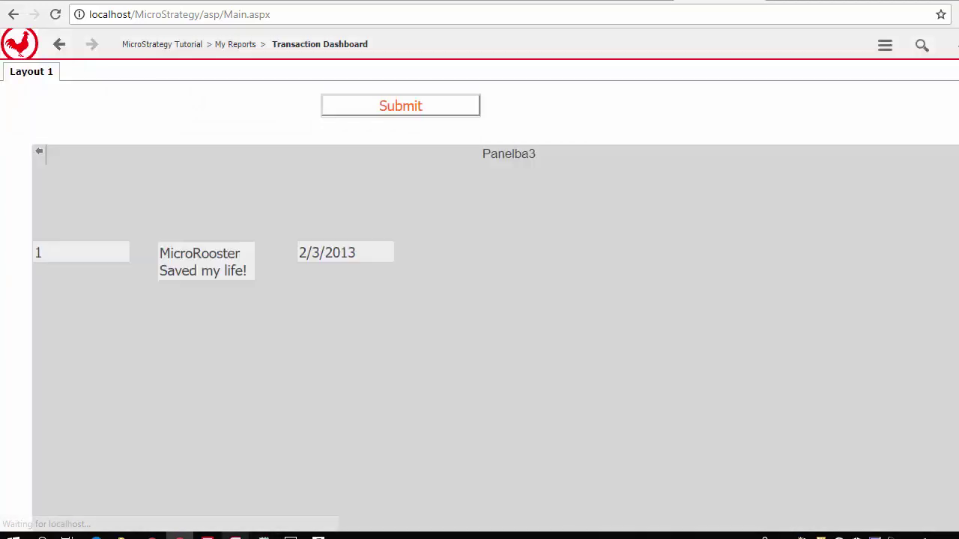
Refresh F_SALES_OPPTY in Access to verify 2/3/2013 and 'MicroRooster Saved my life!', then return to the browser.
{"action": "left_click", "coordinate": [235, 536]}
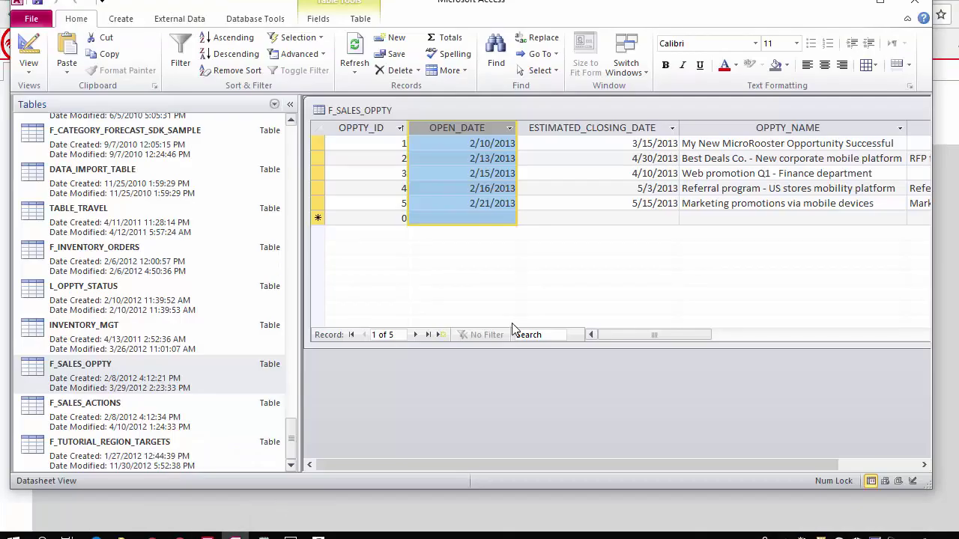
{"action": "left_click", "coordinate": [354, 53]}
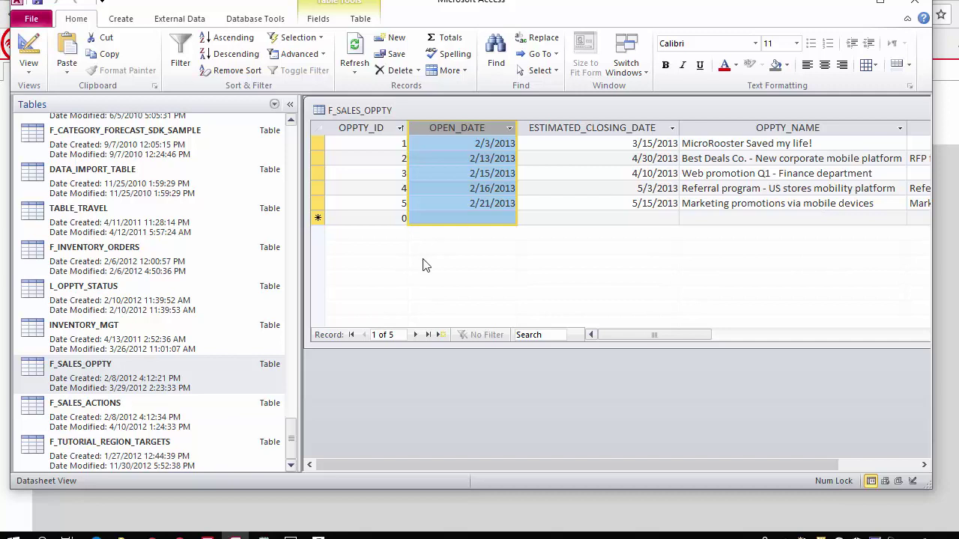
{"action": "left_click", "coordinate": [180, 537]}
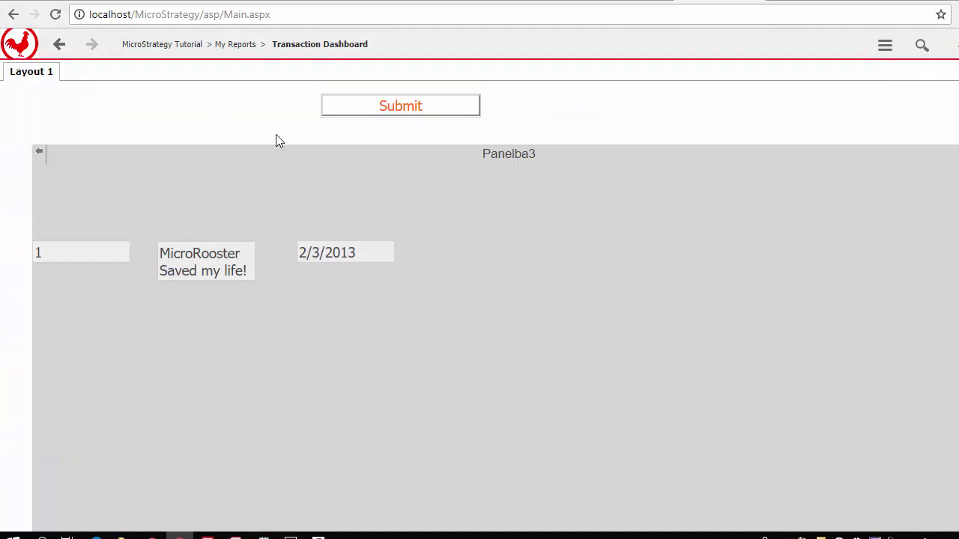
Open Opportunity Management from Shared Reports > MicroStrategy Platform Capabilities > Transaction Services in Editable Mode.
{"action": "left_click", "coordinate": [190, 50]}
{"action": "left_click", "coordinate": [249, 150]}
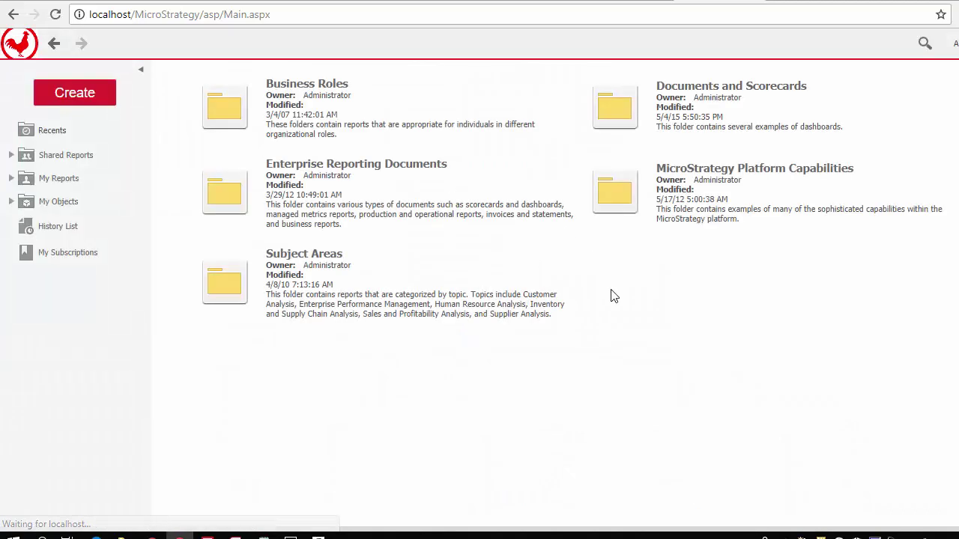
{"action": "left_click", "coordinate": [696, 207]}
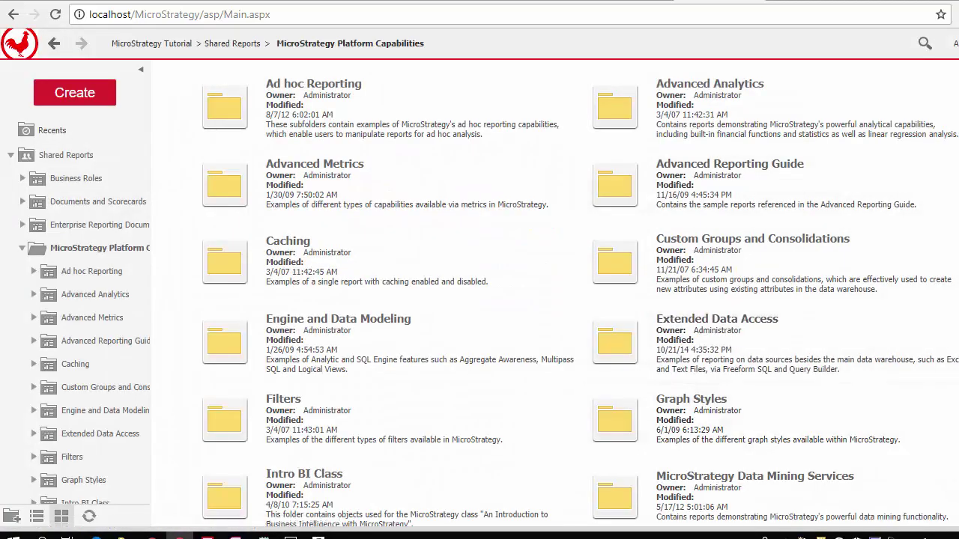
{"action": "scroll", "coordinate": [555, 300], "scroll_direction": "down", "scroll_amount": 6}
{"action": "left_click", "coordinate": [410, 464]}
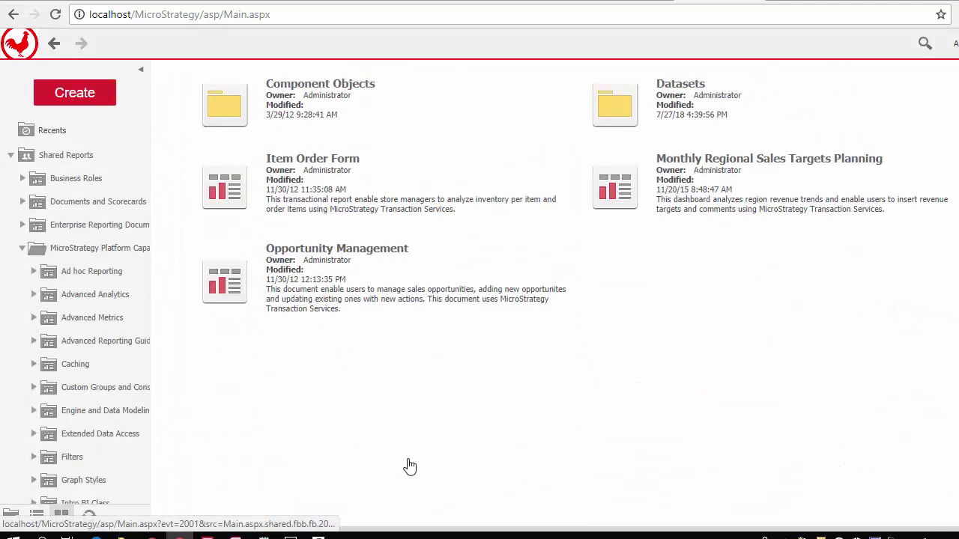
{"action": "left_click", "coordinate": [342, 282]}
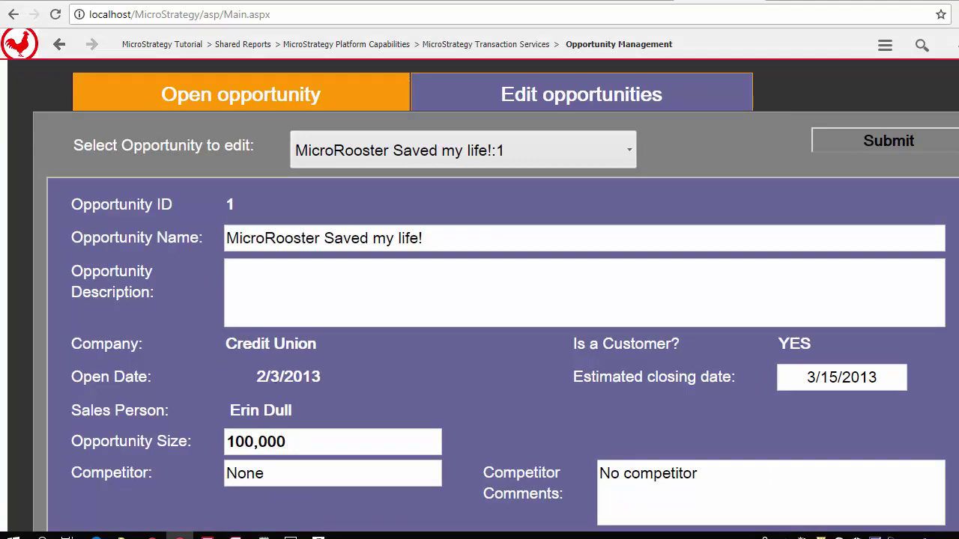
{"action": "scroll", "coordinate": [496, 296], "scroll_direction": "down", "scroll_amount": 5}
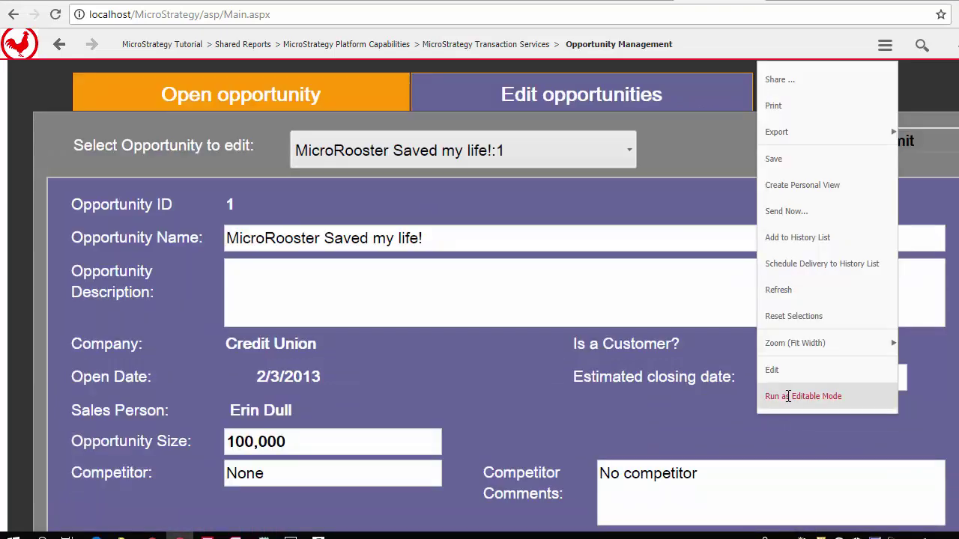
{"action": "left_click", "coordinate": [788, 398]}
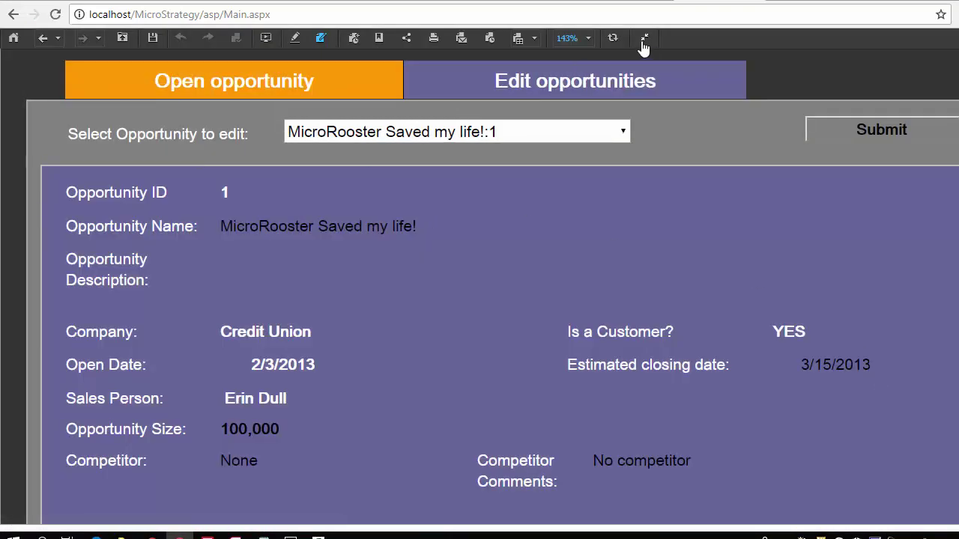
Show the Document Structure outline and select the lower Oppty Status panel.
{"action": "left_click", "coordinate": [643, 41]}
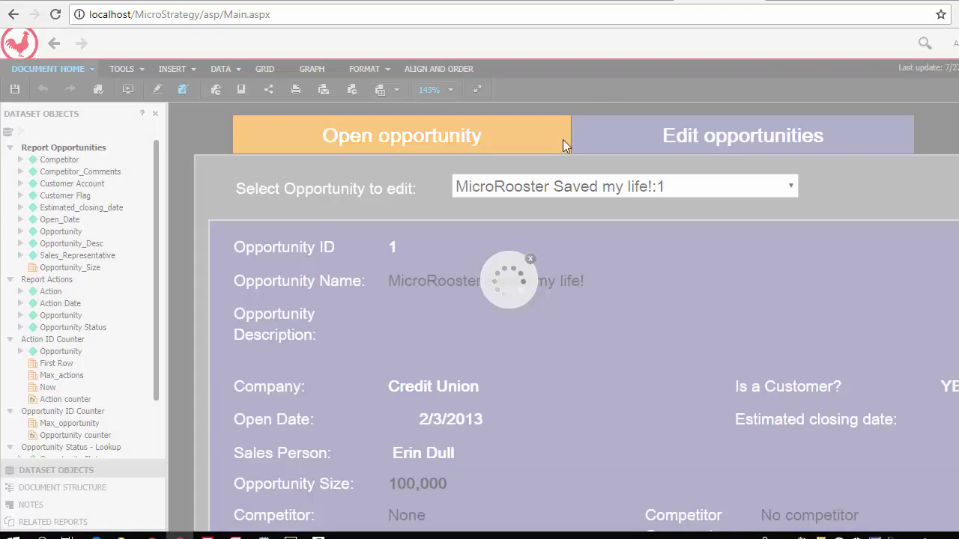
{"action": "left_click", "coordinate": [95, 488]}
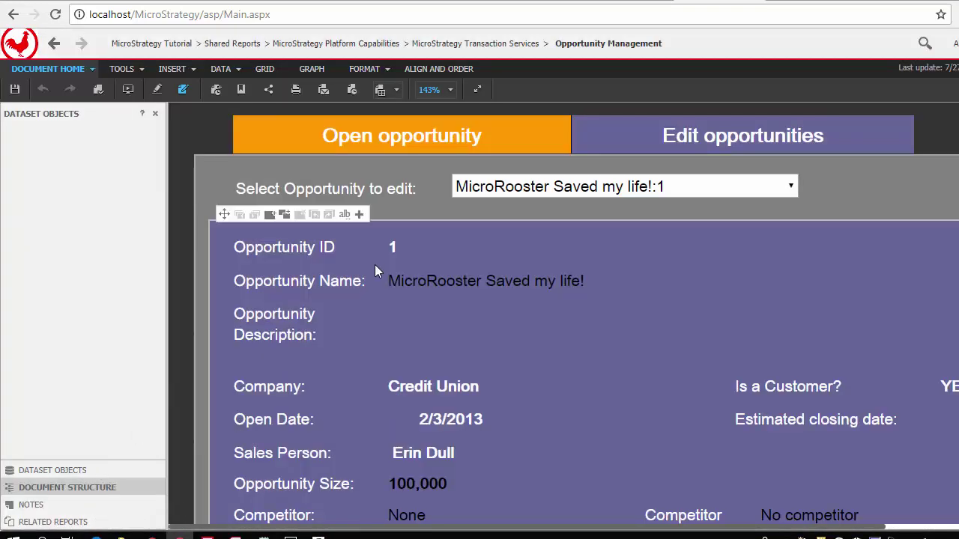
{"action": "left_click", "coordinate": [412, 229]}
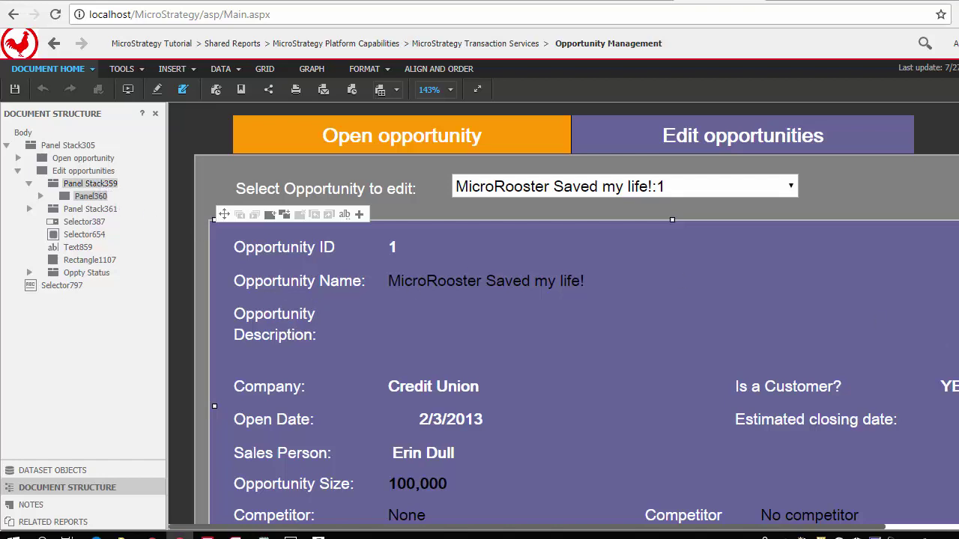
{"action": "scroll", "coordinate": [562, 314], "scroll_direction": "right", "scroll_amount": 3}
{"action": "scroll", "coordinate": [562, 315], "scroll_direction": "down", "scroll_amount": 4}
{"action": "scroll", "coordinate": [562, 315], "scroll_direction": "down", "scroll_amount": 2}
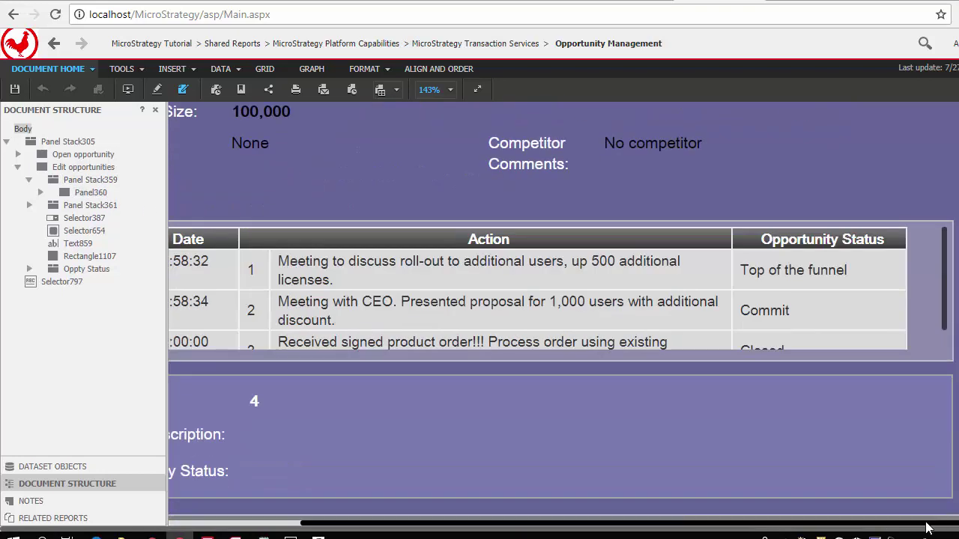
{"action": "scroll", "coordinate": [935, 524], "scroll_direction": "left", "scroll_amount": 3}
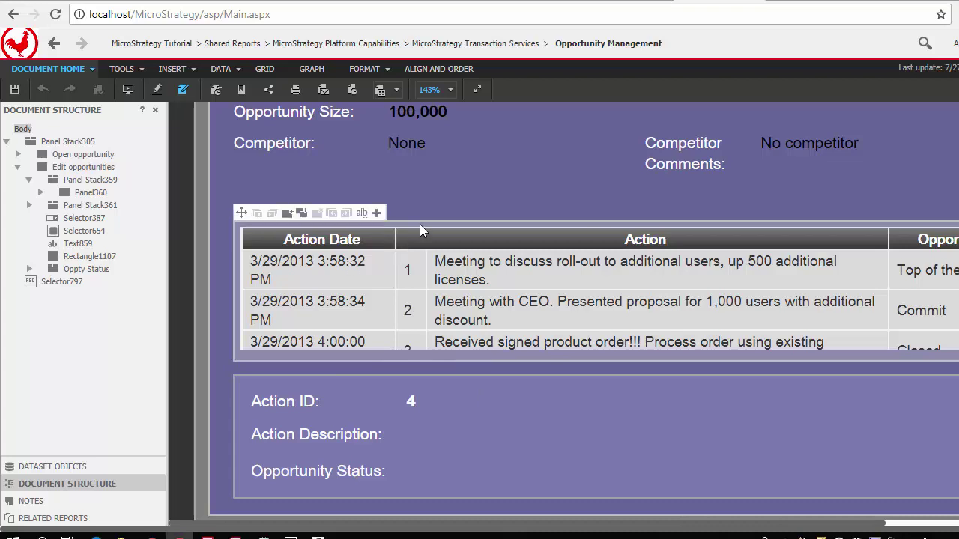
{"action": "left_click", "coordinate": [273, 389]}
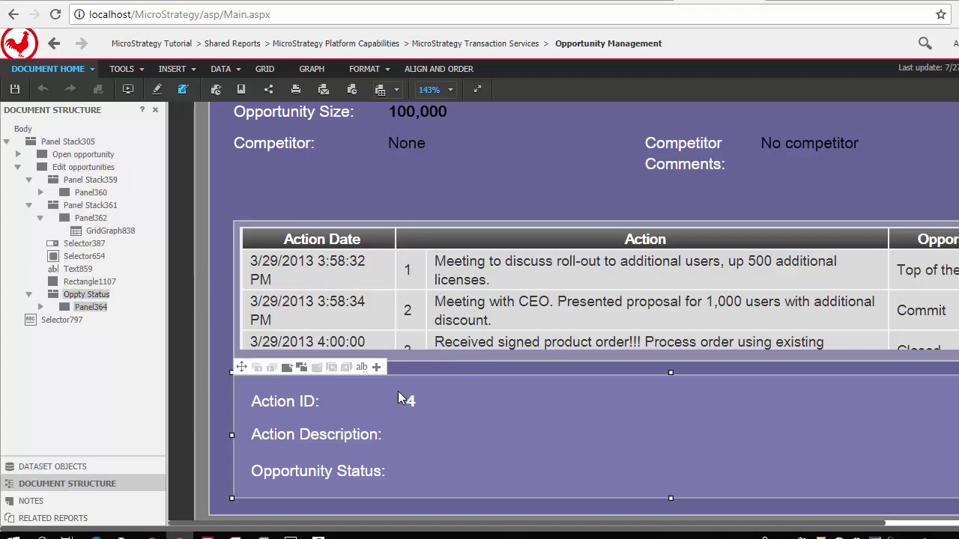
Review the Action ID field's transaction configuration and cancel without changes.
{"action": "right_click", "coordinate": [406, 399]}
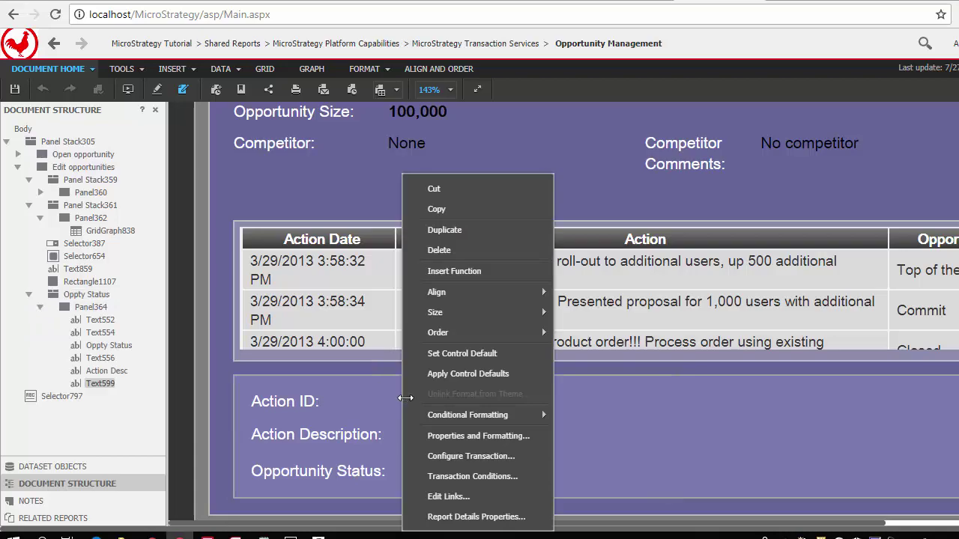
{"action": "left_click", "coordinate": [481, 458]}
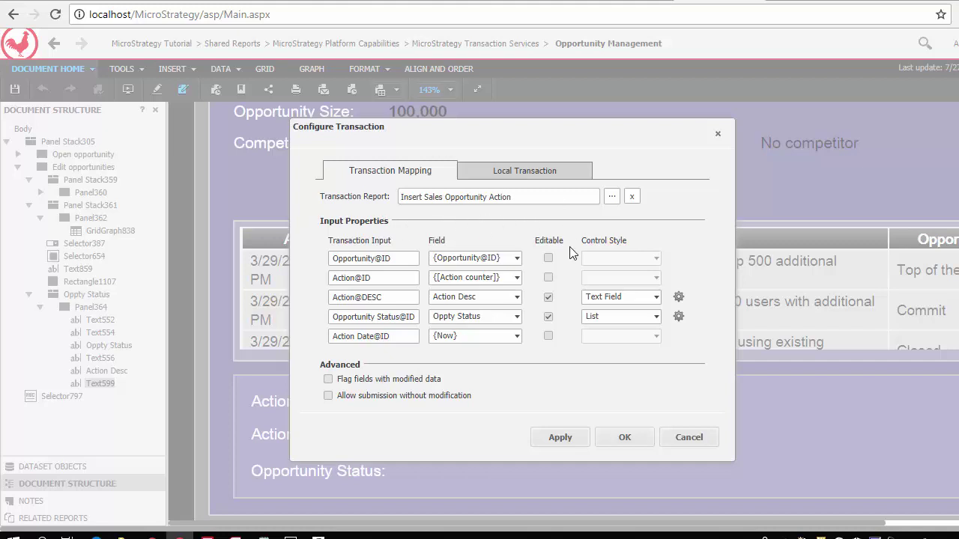
{"action": "left_click", "coordinate": [688, 439]}
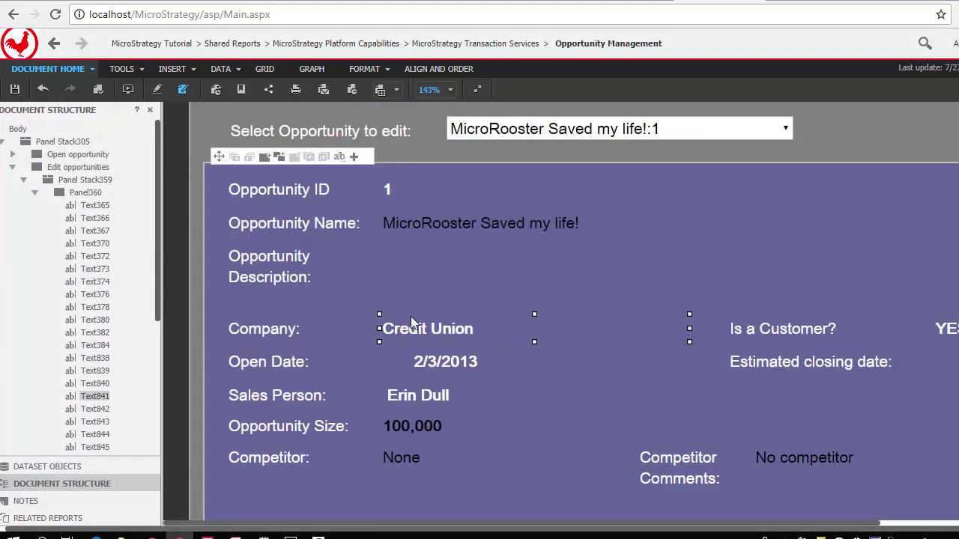
{"action": "right_click", "coordinate": [410, 318]}
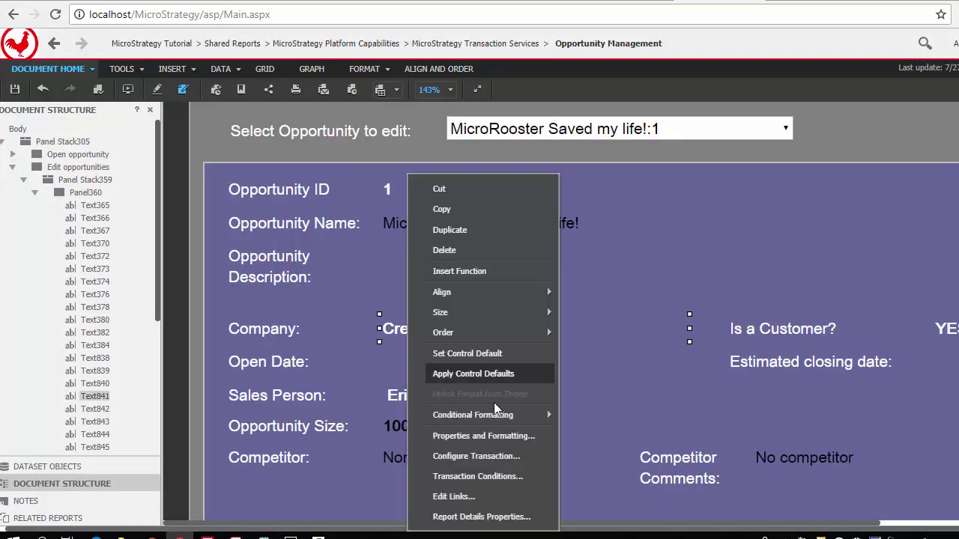
{"action": "left_click", "coordinate": [493, 457]}
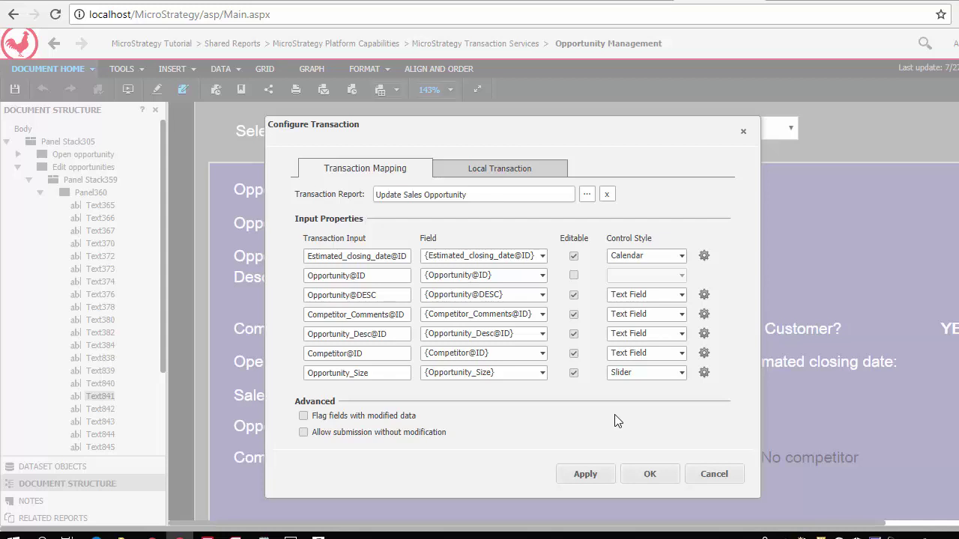
{"action": "left_click", "coordinate": [721, 476]}
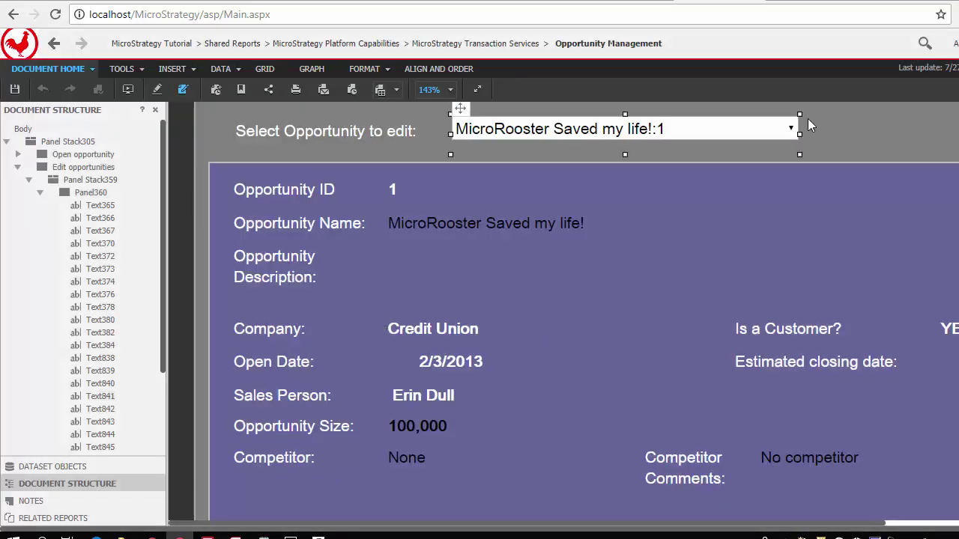